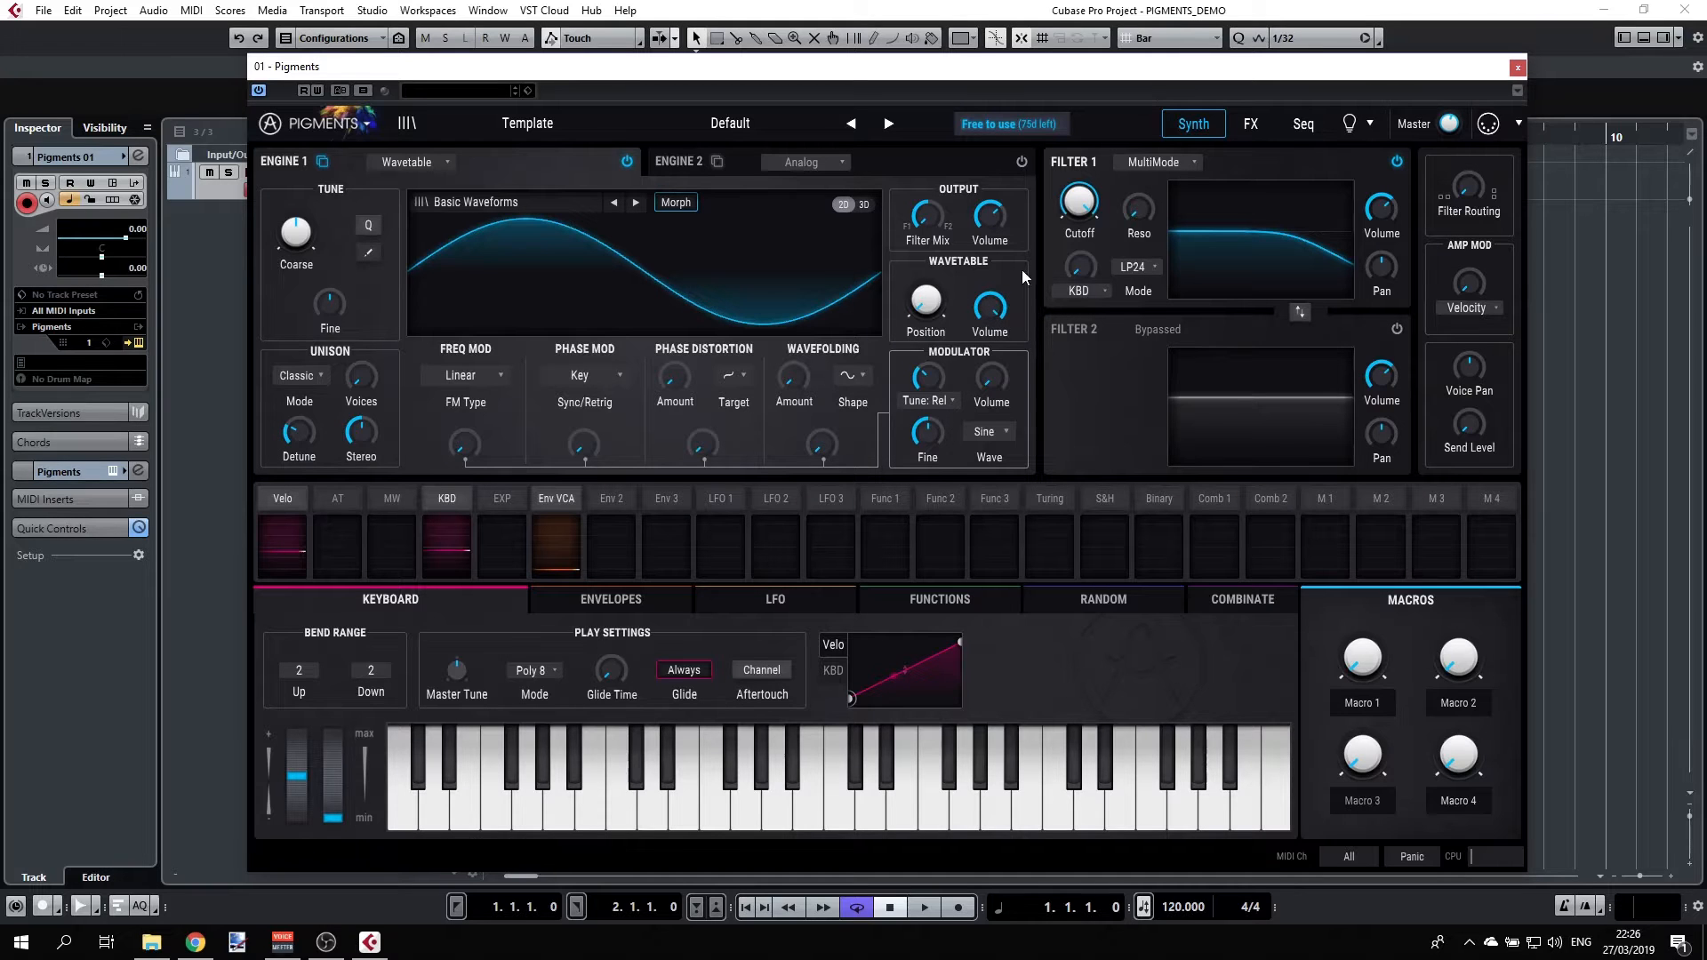
Try raising Engine 1's coarse tuning to 18 semitones, and reset it to 0 semitones
mouse_move(935, 223)
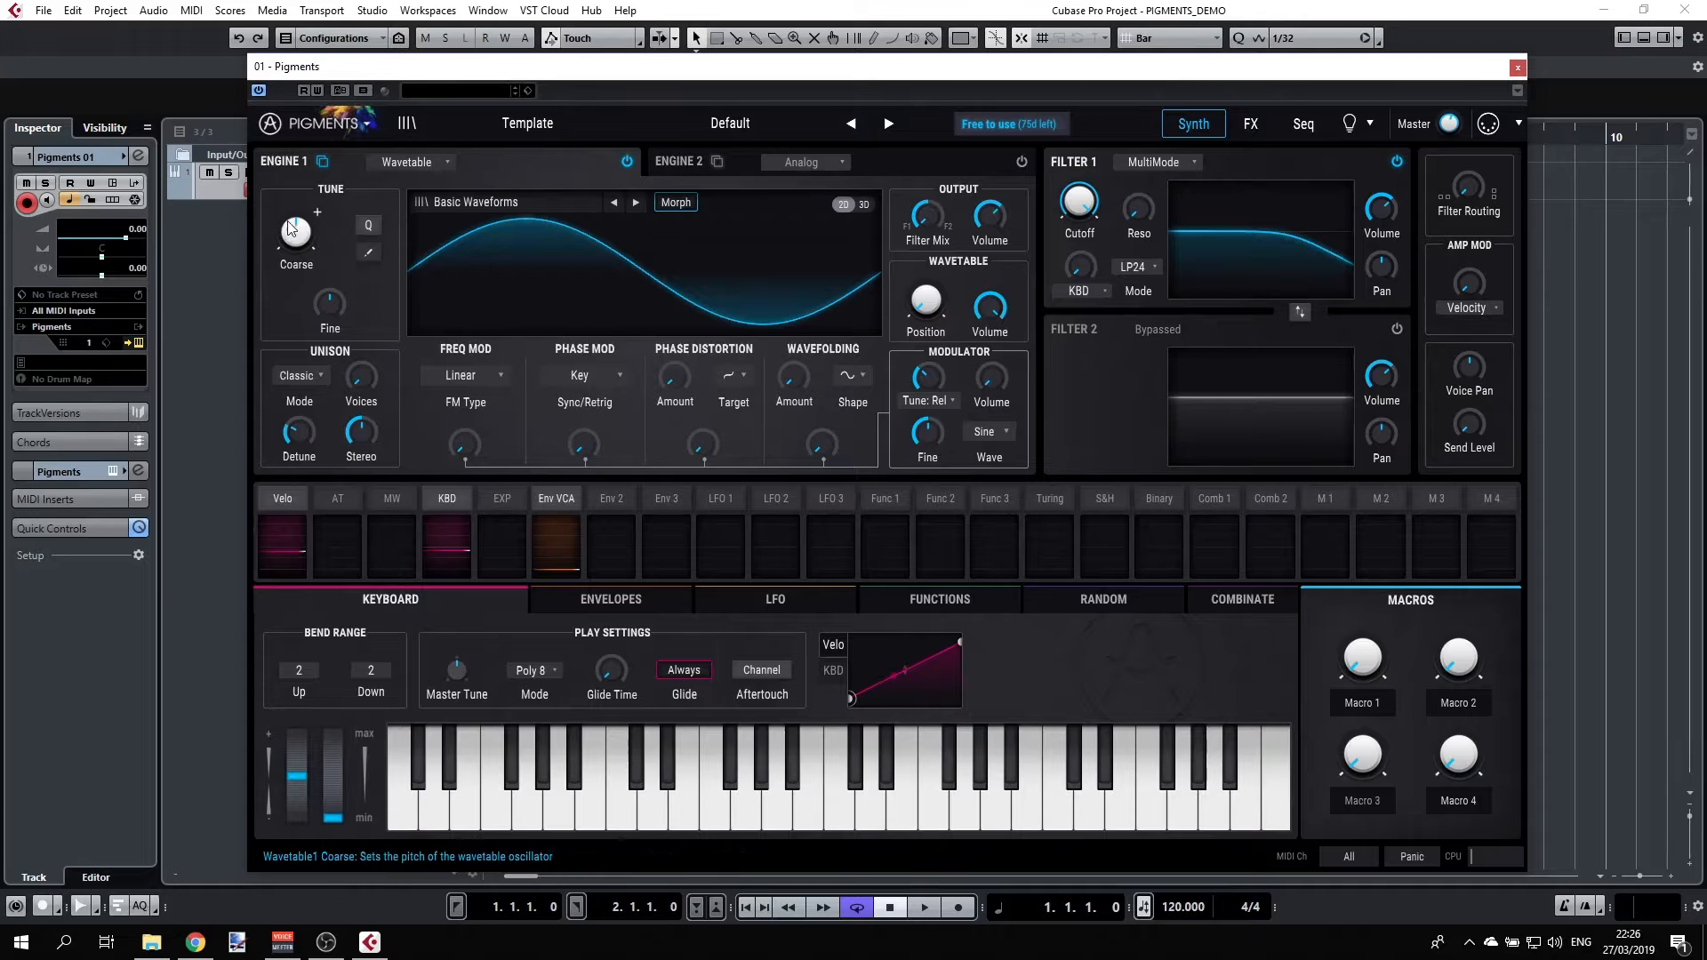
mouse_move(298, 243)
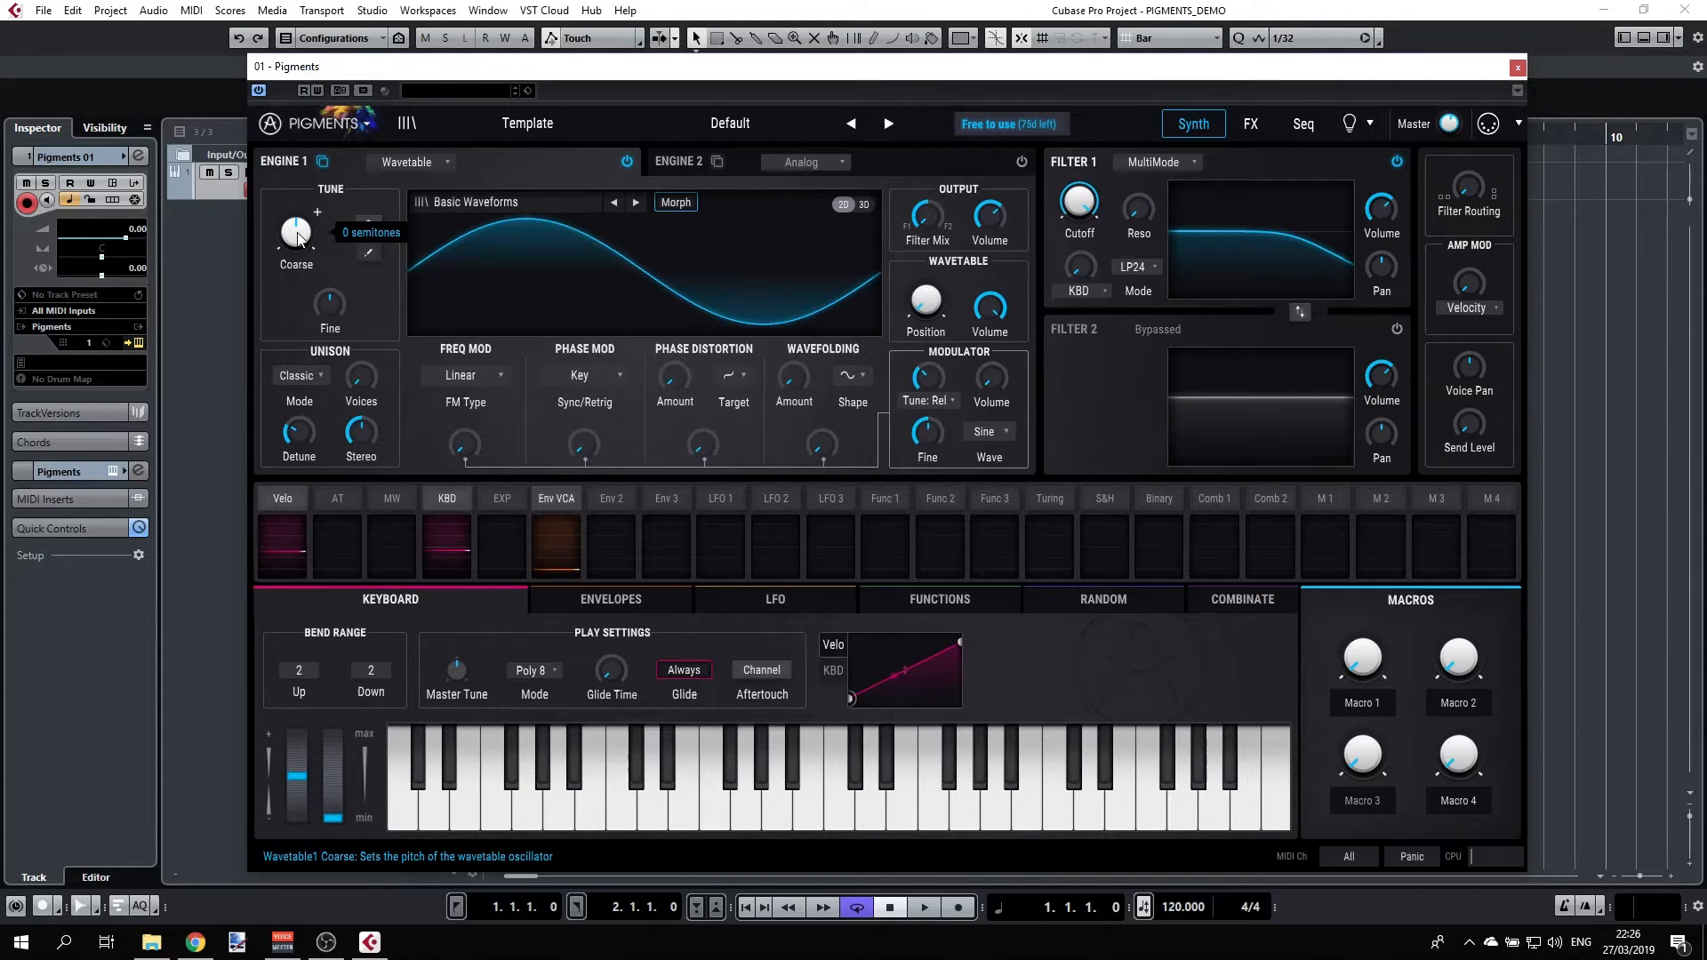
left_click_drag(299, 238, 298, 169)
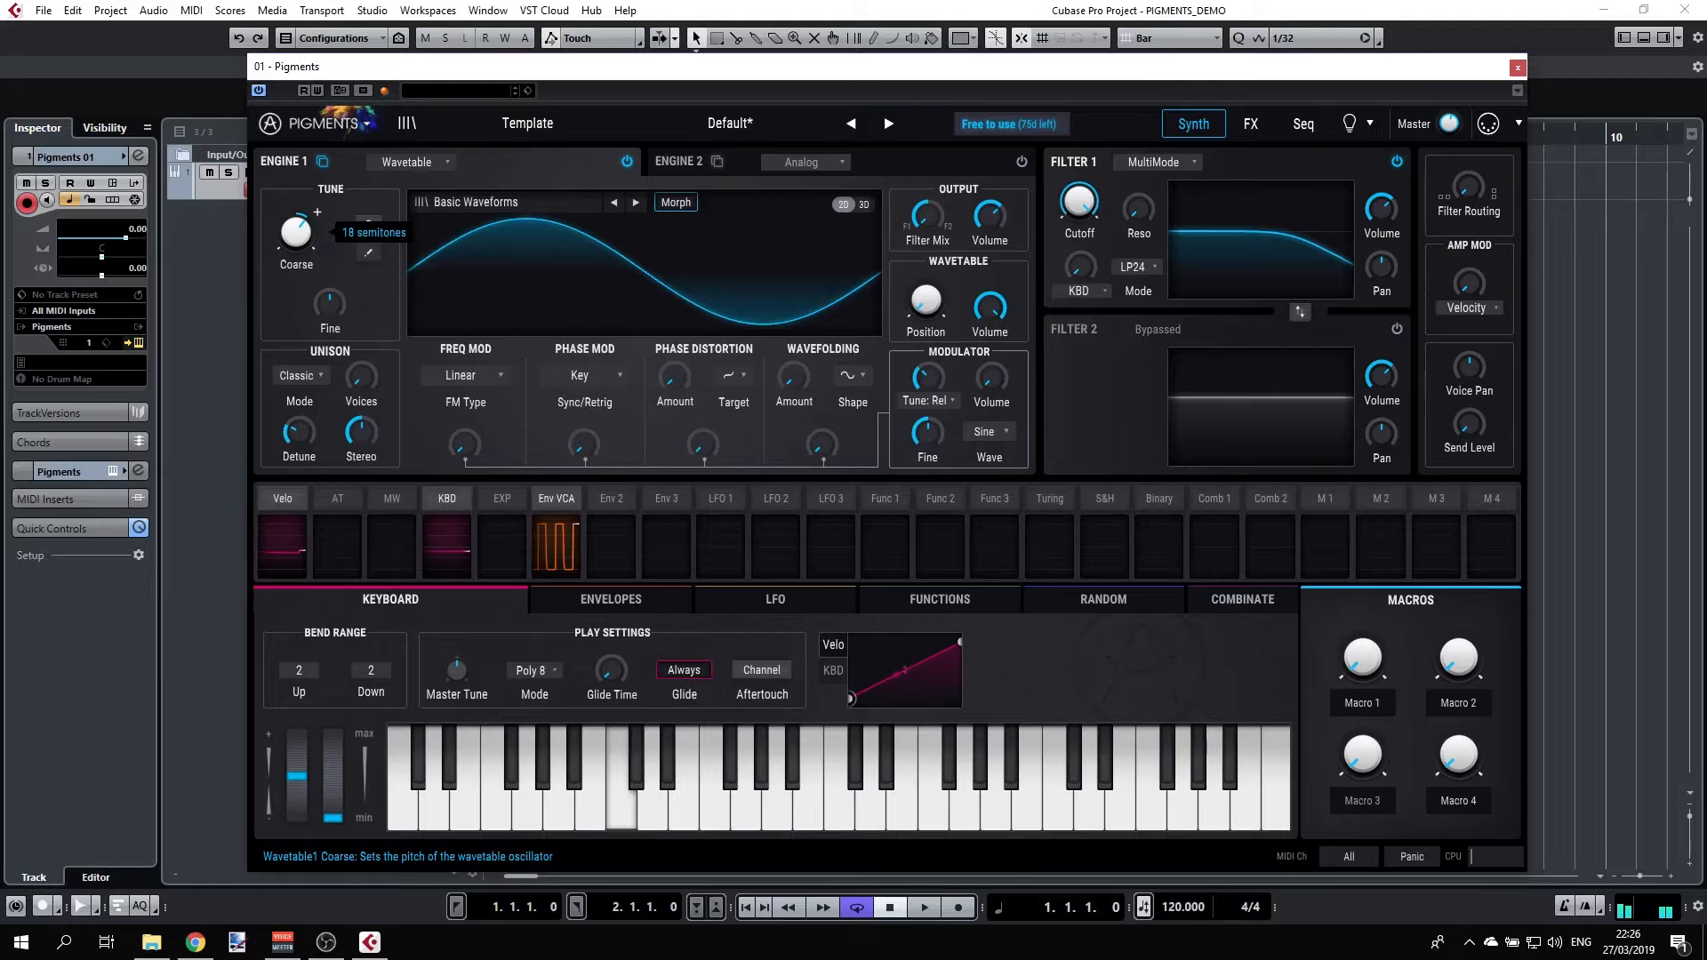
double_click(296, 232)
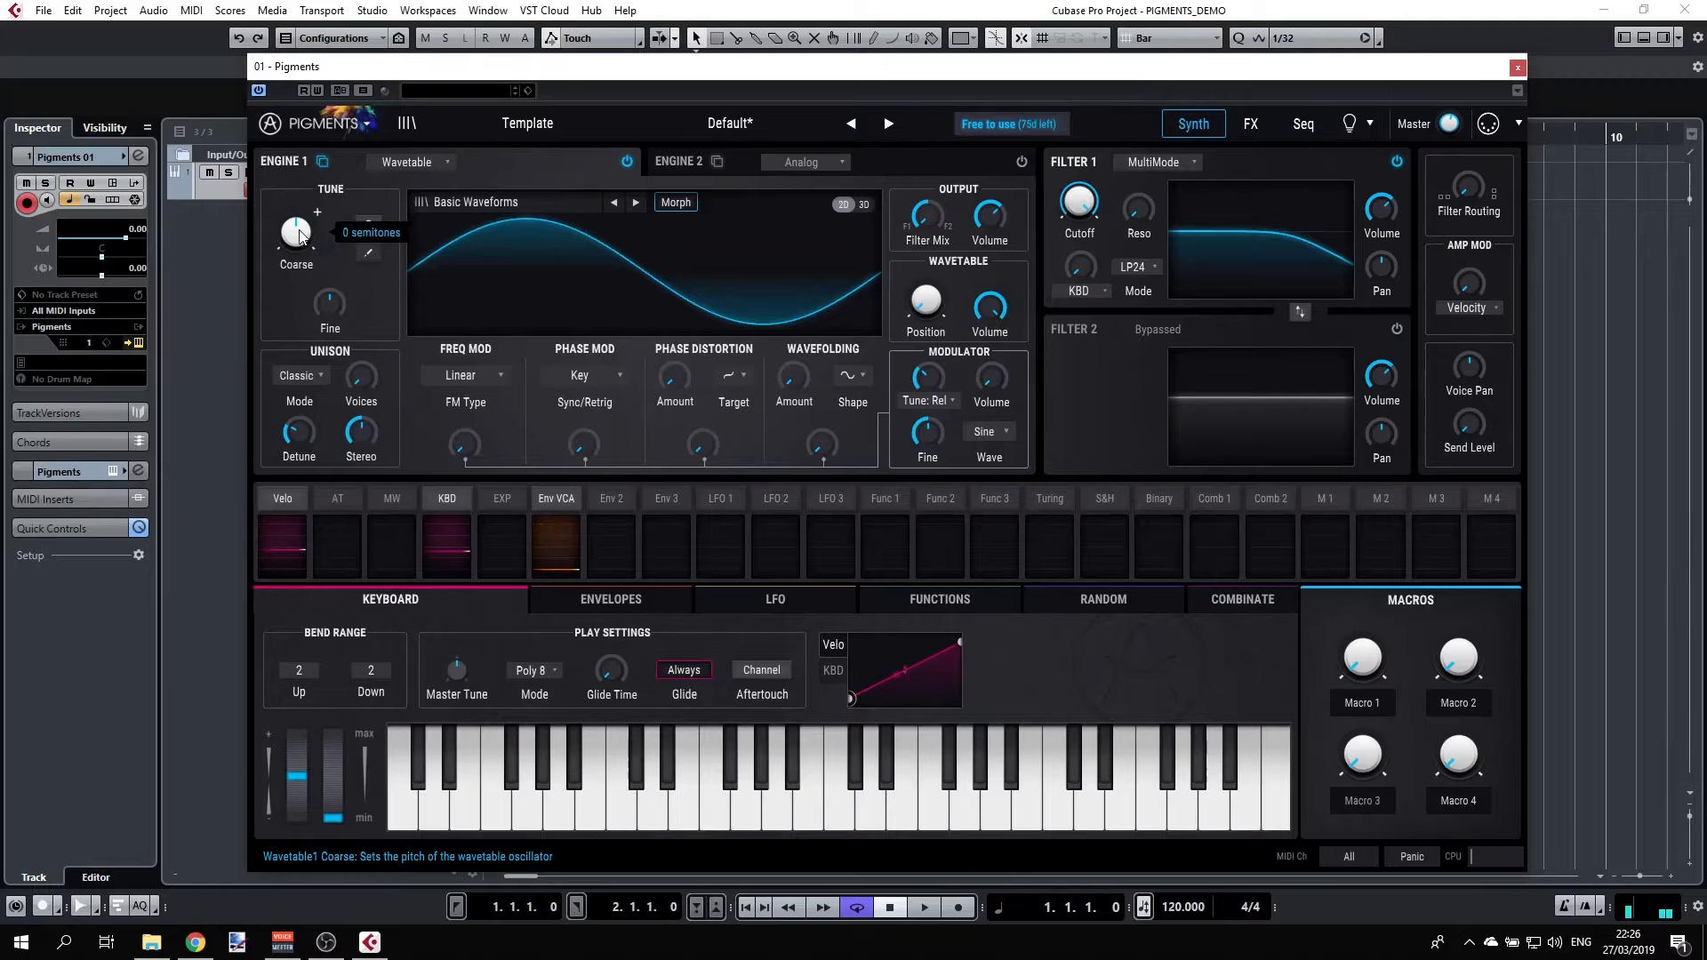
Try slight shifts of Engine 1's fine tuning, and reset it to 0.00 semitone
mouse_move(330, 307)
left_mouse_down()
mouse_move(330, 325)
mouse_move(330, 305)
left_mouse_up()
double_click(329, 308)
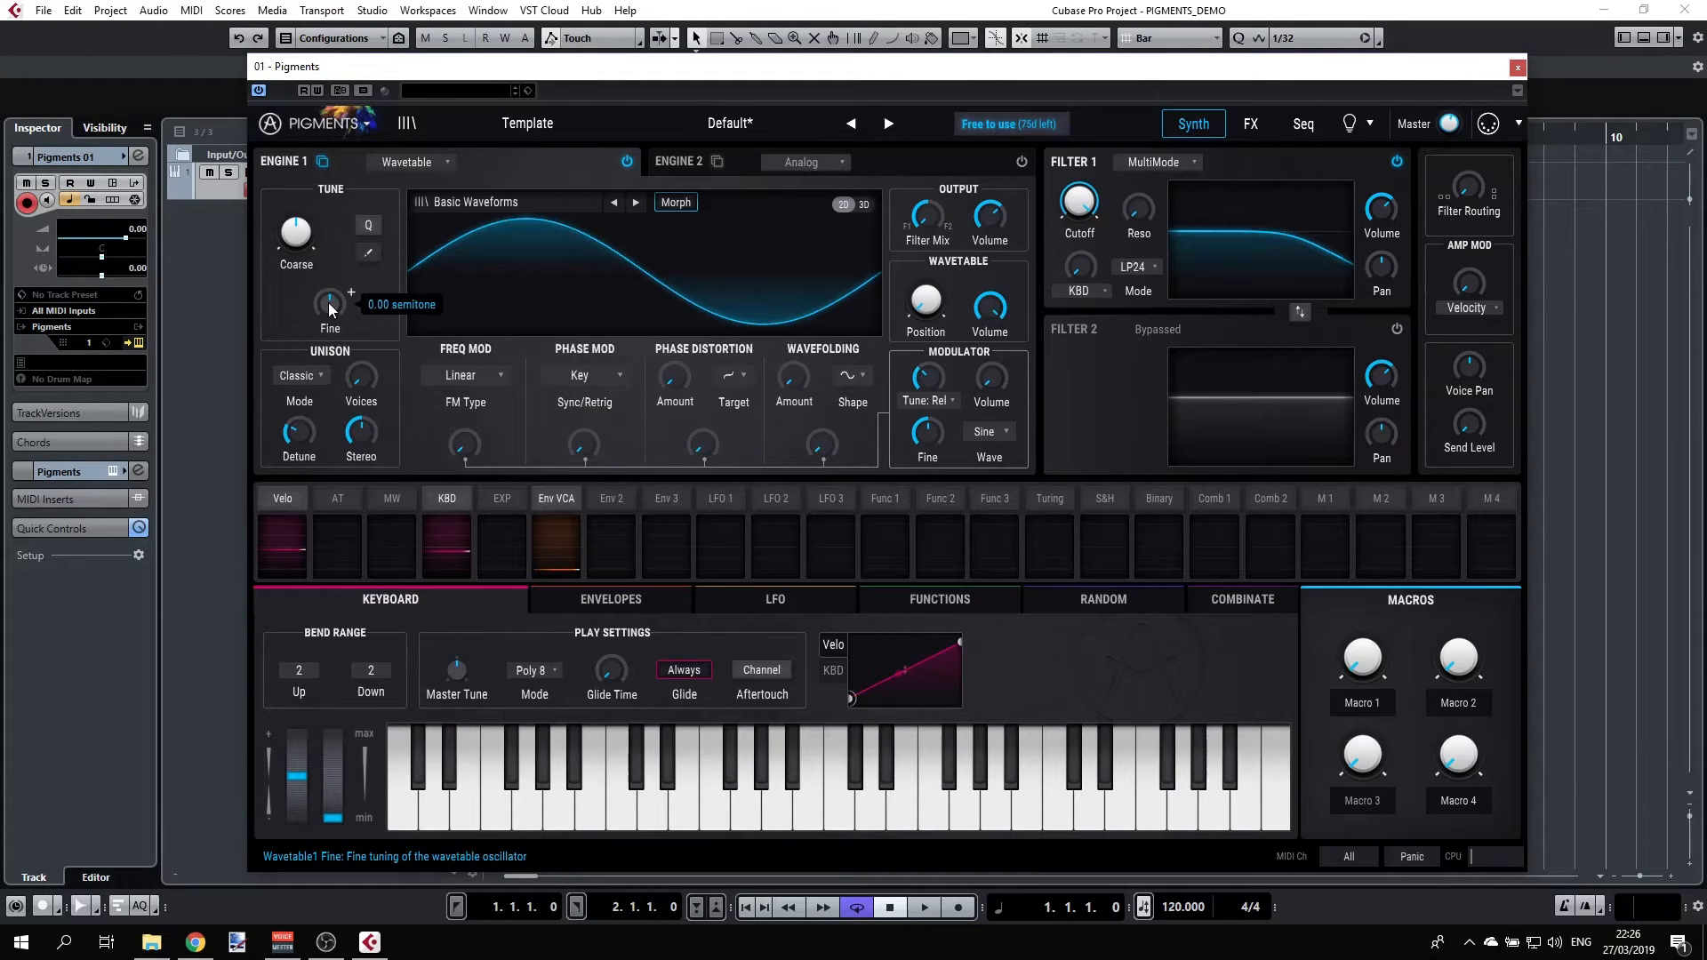
left_click_drag(329, 308, 329, 310)
double_click(330, 308)
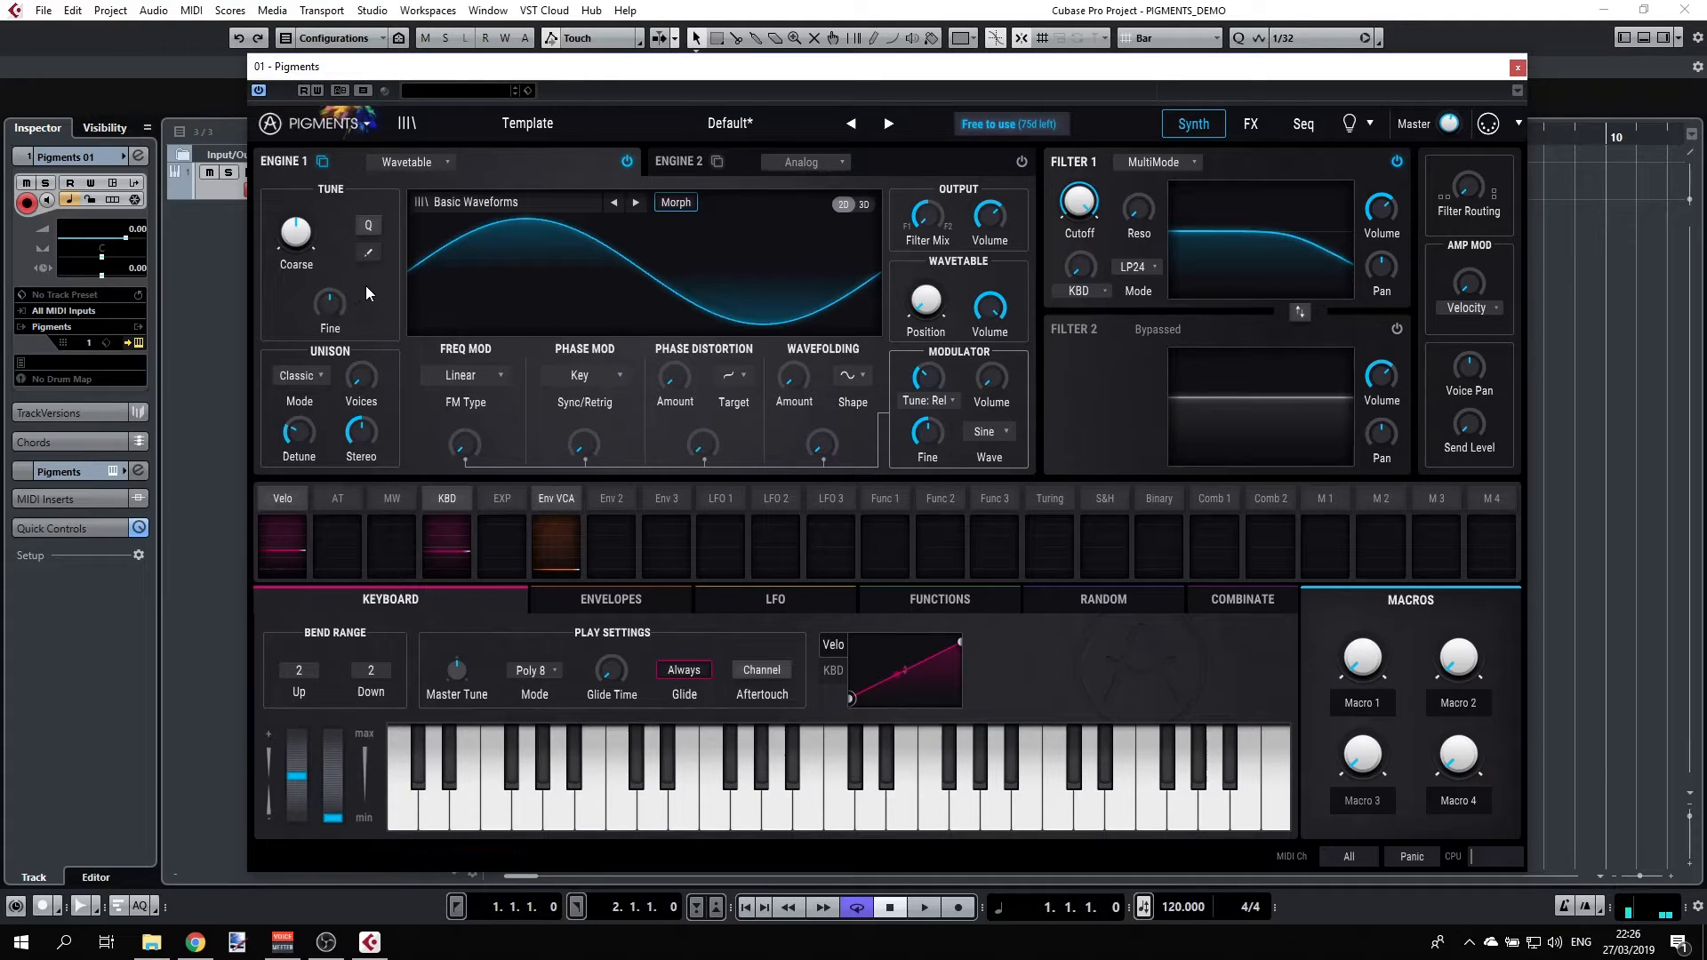
Enable pitch modulation quantizing on Engine 1 and exclude the upper-row (black-key) intervals from its Mod Quantize set
left_click(370, 227)
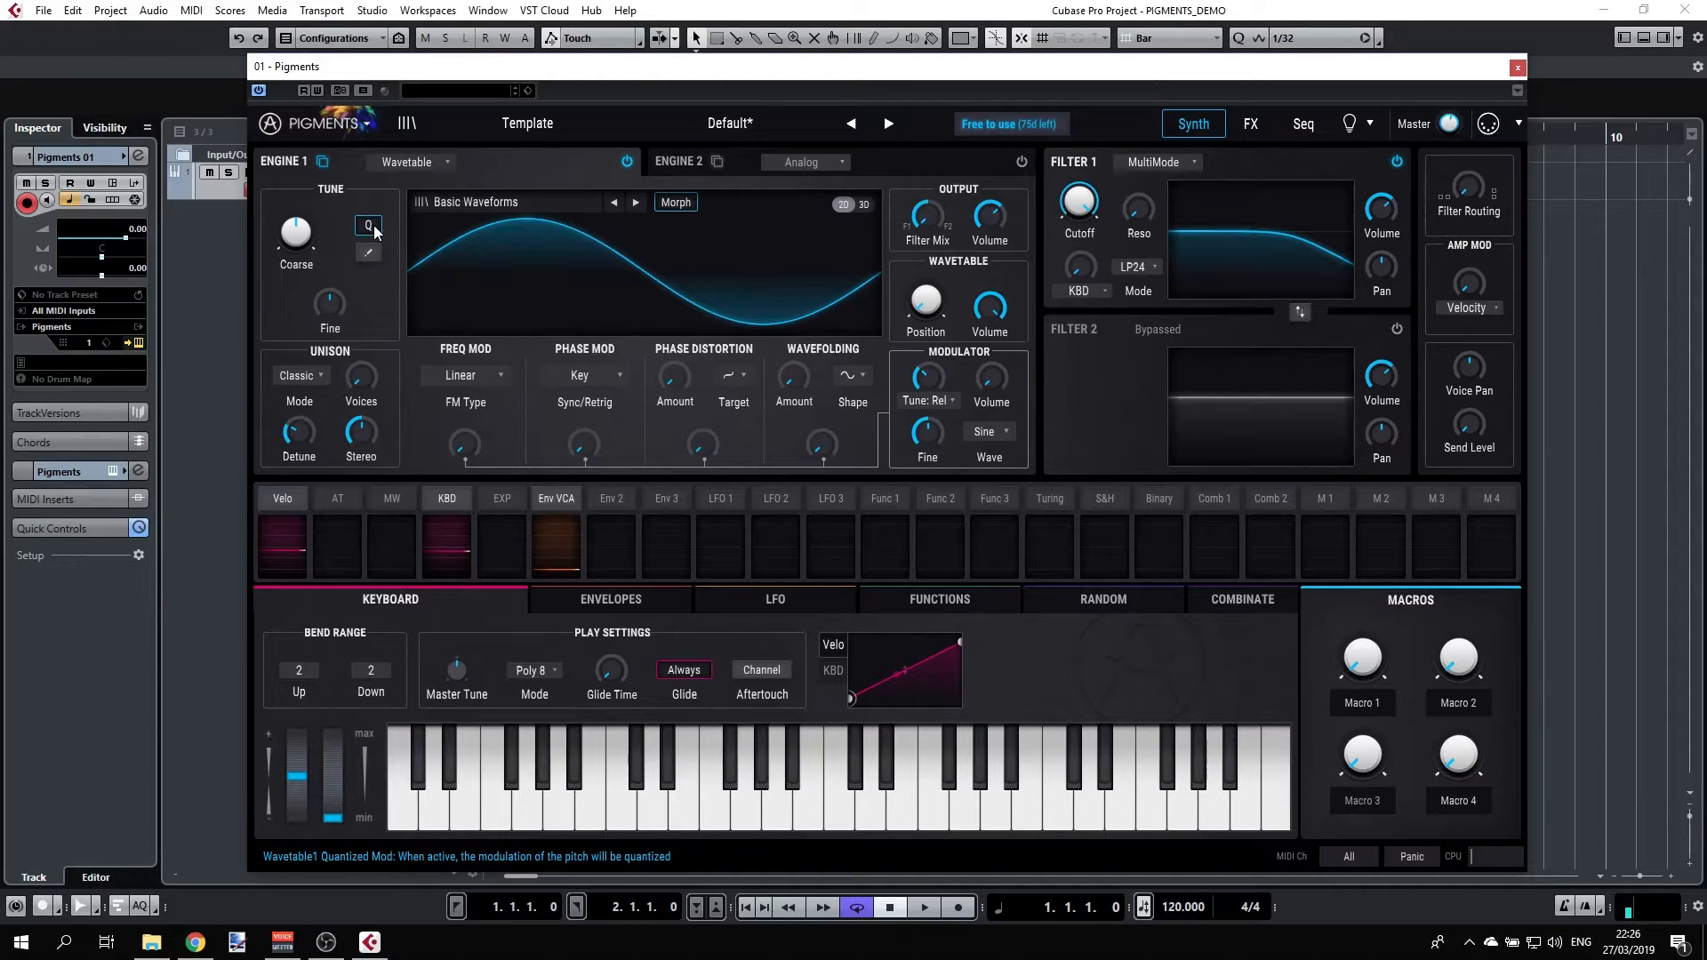
left_click(369, 253)
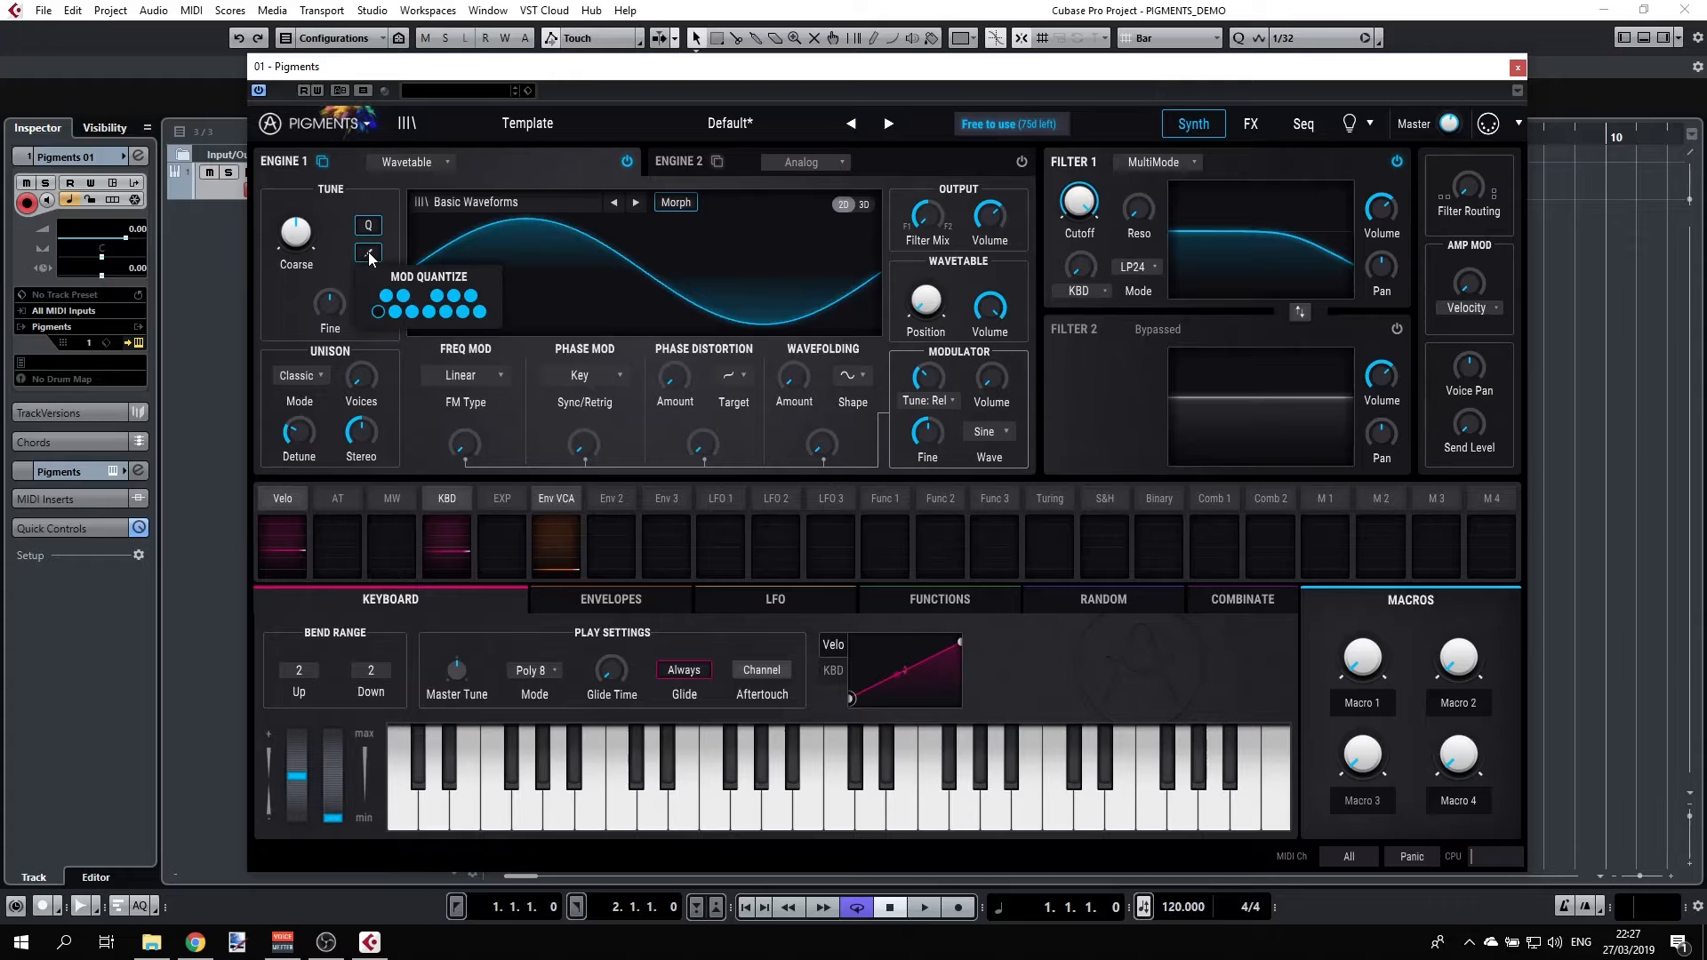
left_click(387, 297)
left_click(404, 297)
left_click(438, 297)
left_click(471, 297)
left_click(334, 269)
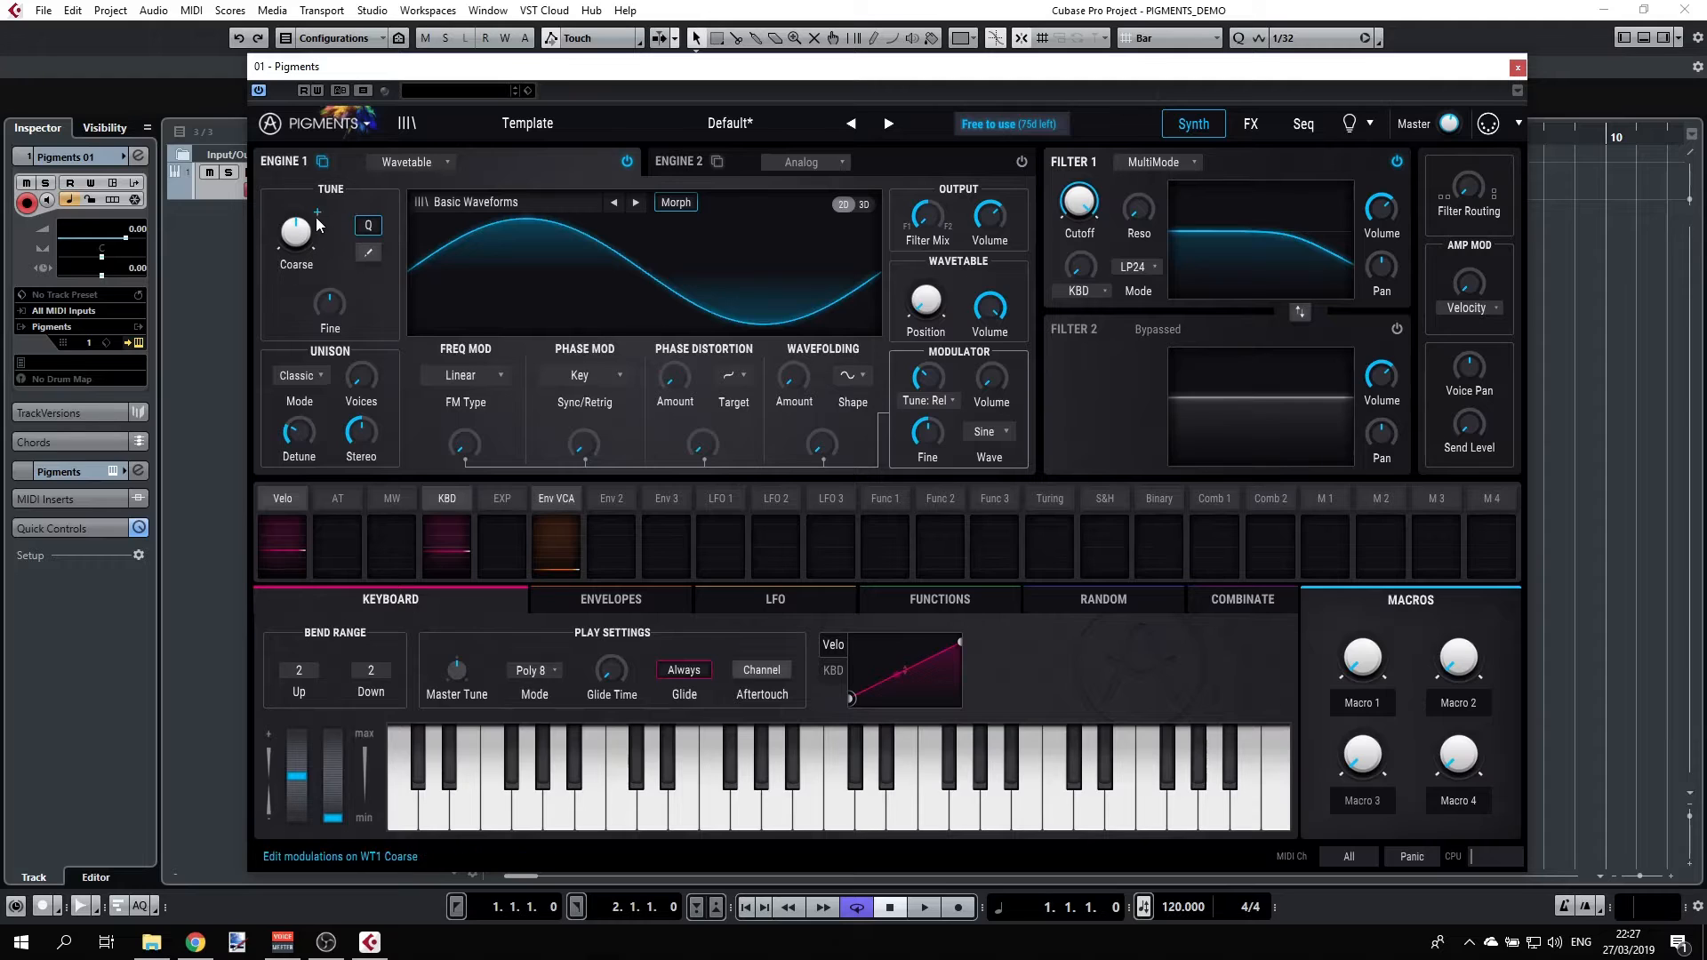
Modulate Engine 1's coarse tuning with LFO 1 at an amount of 0.42, and slow down LFO 1's synced rate
left_click(316, 217)
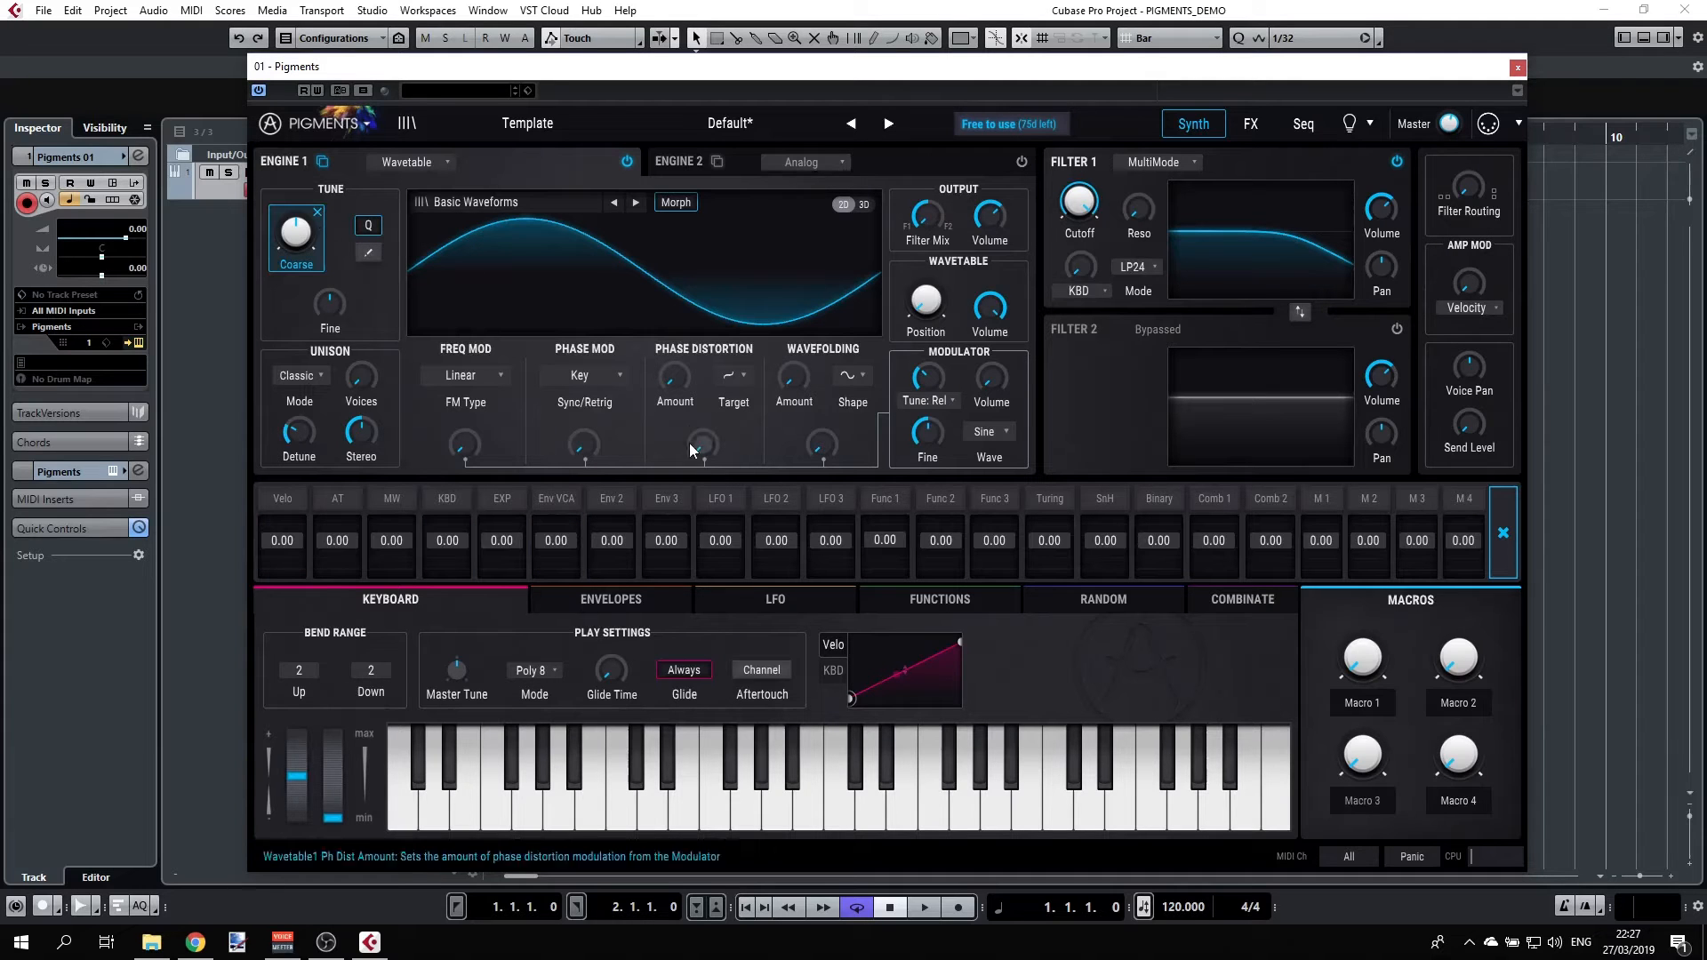
left_click_drag(733, 539, 733, 520)
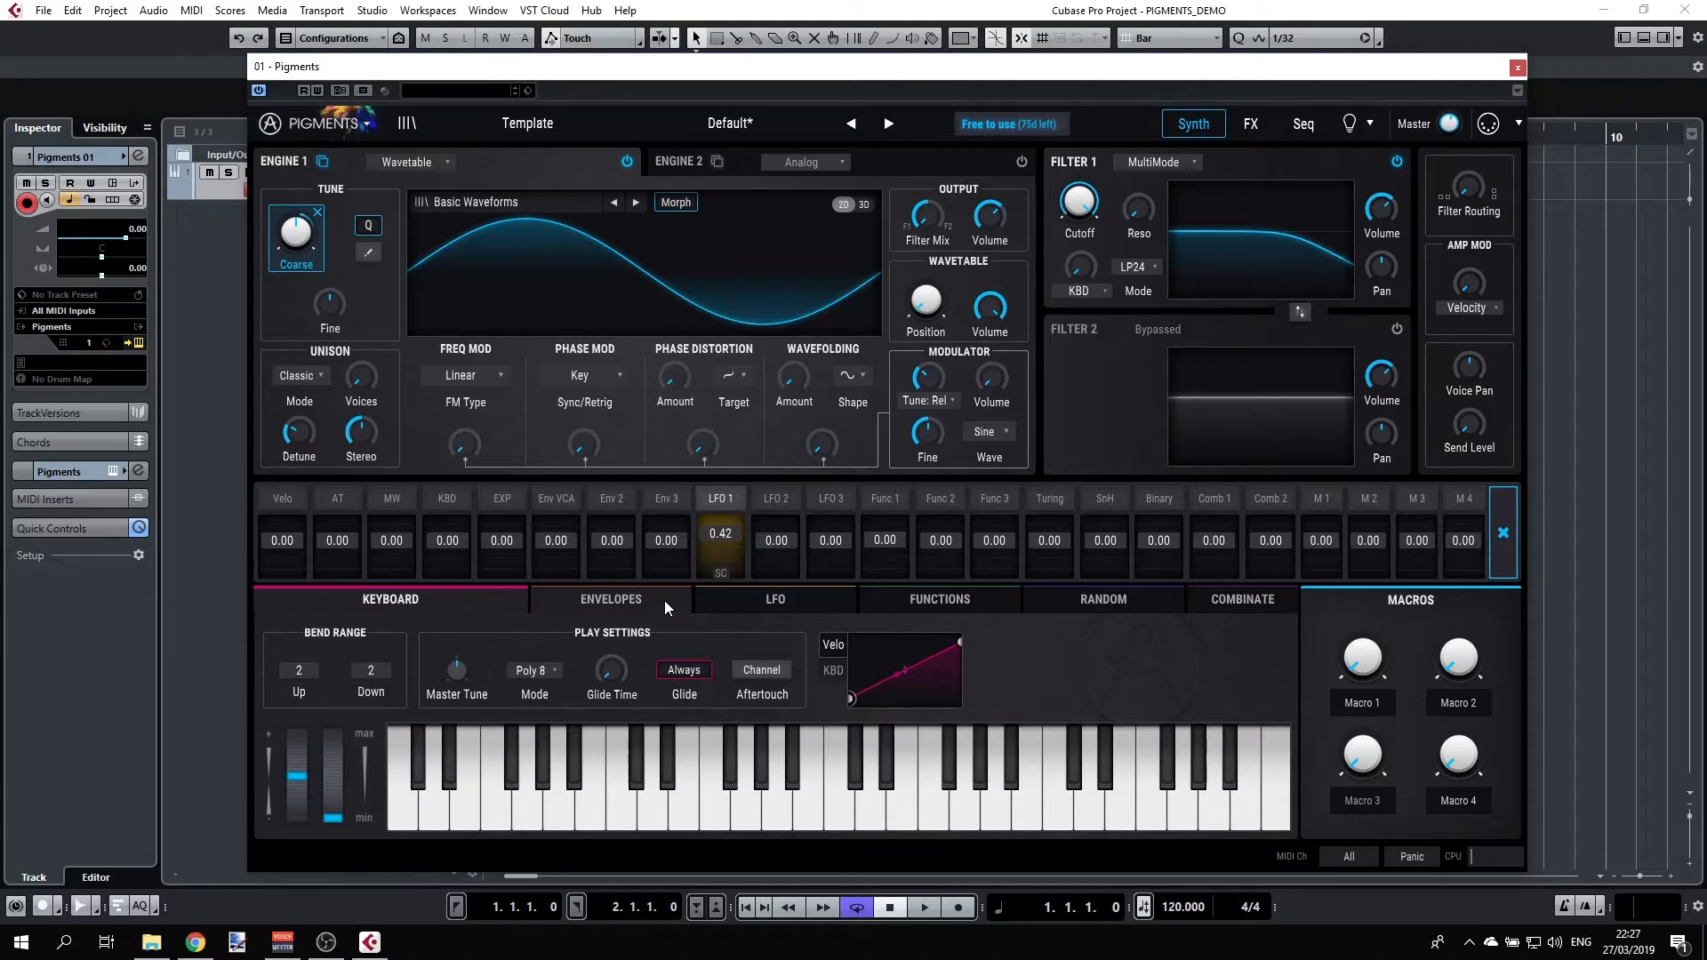
left_click(777, 597)
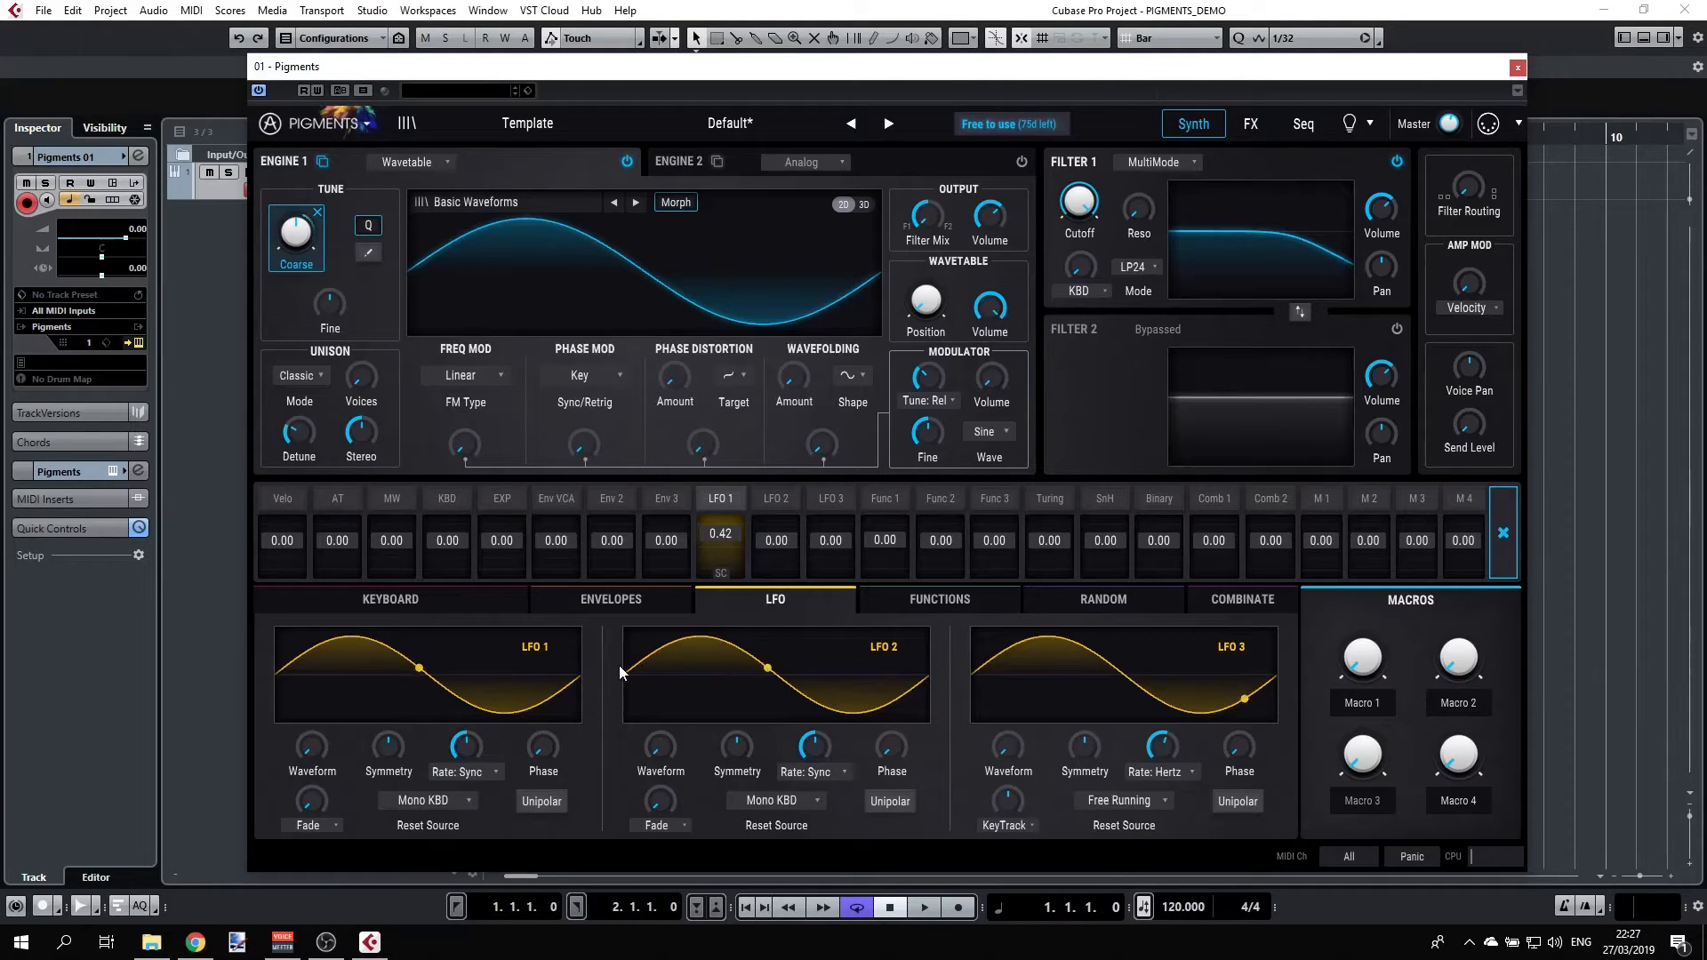
left_click_drag(470, 745, 471, 778)
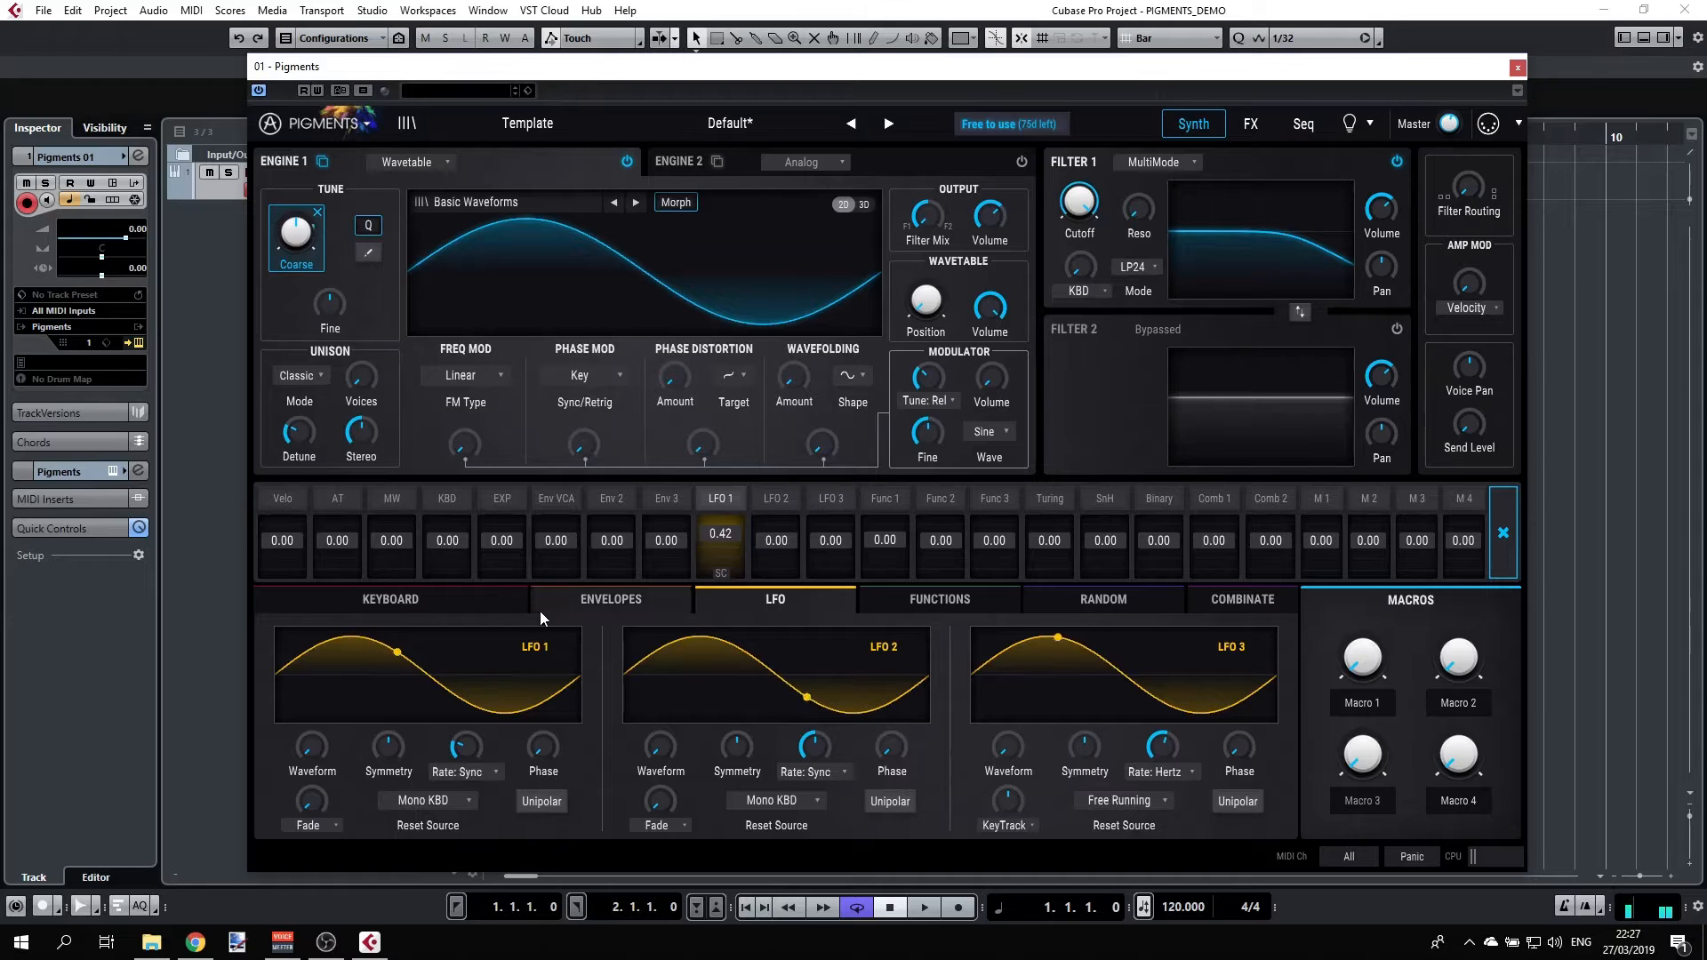
Exclude the major second, fourth and major sixth from the Mod Quantize intervals, and reduce LFO 1's rate to its minimum
mouse_move(348, 317)
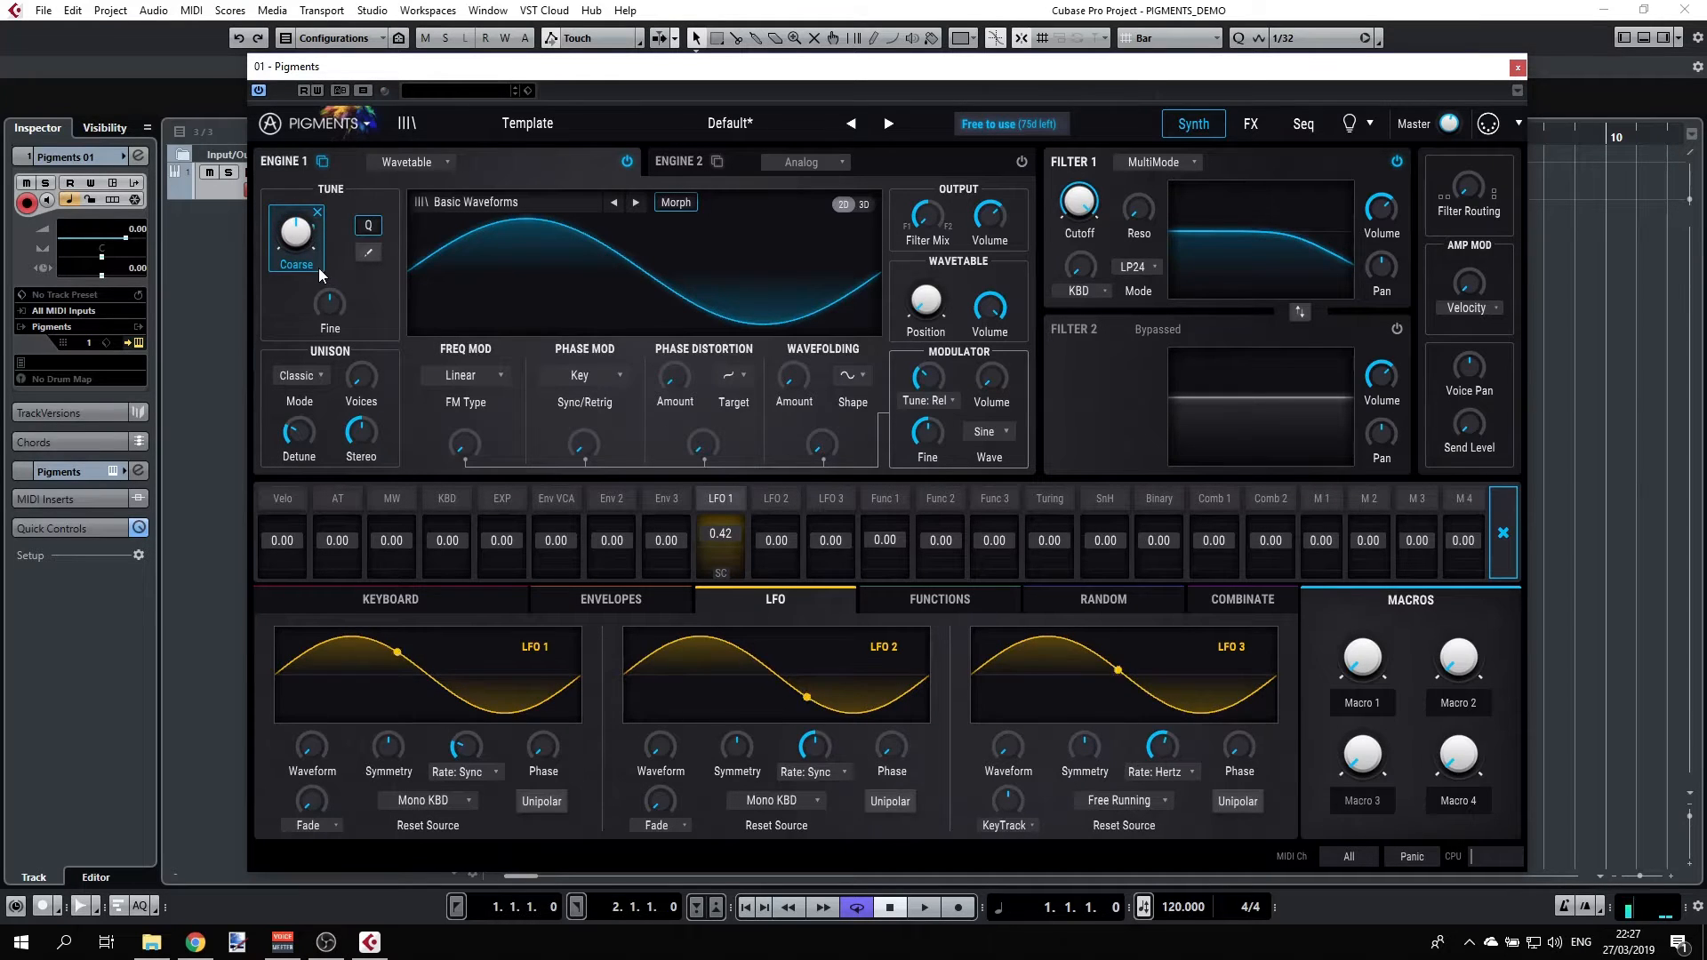
mouse_move(300, 263)
left_click(368, 229)
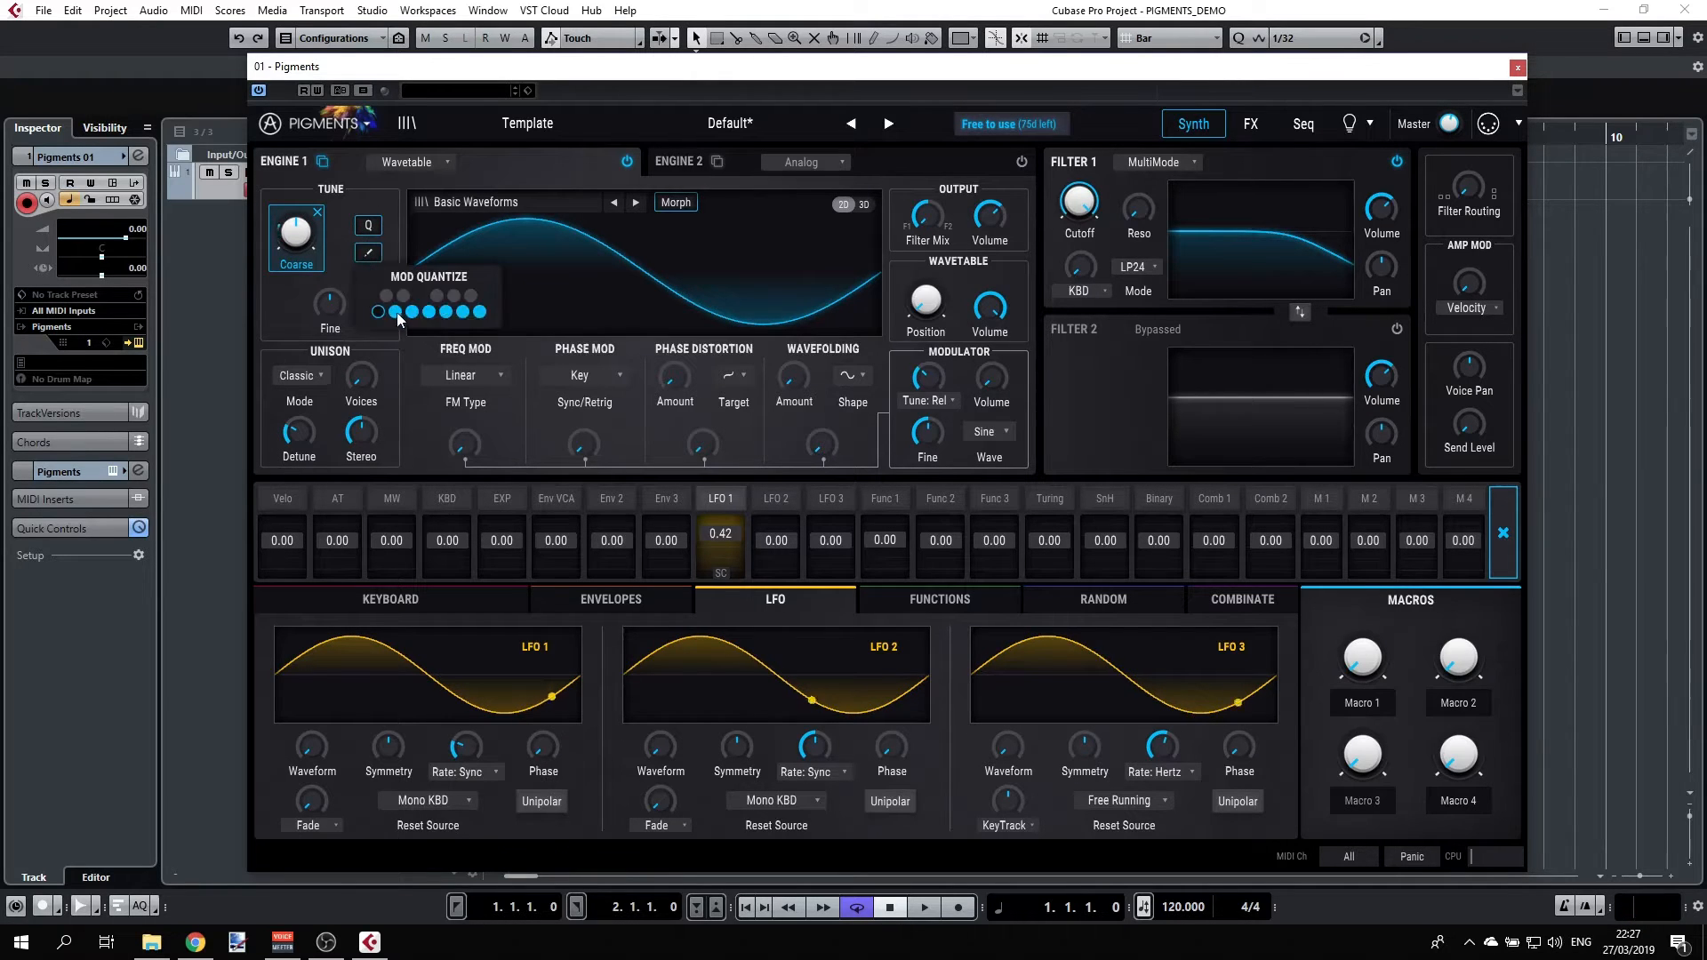
left_click(395, 312)
left_click(429, 312)
left_click(462, 312)
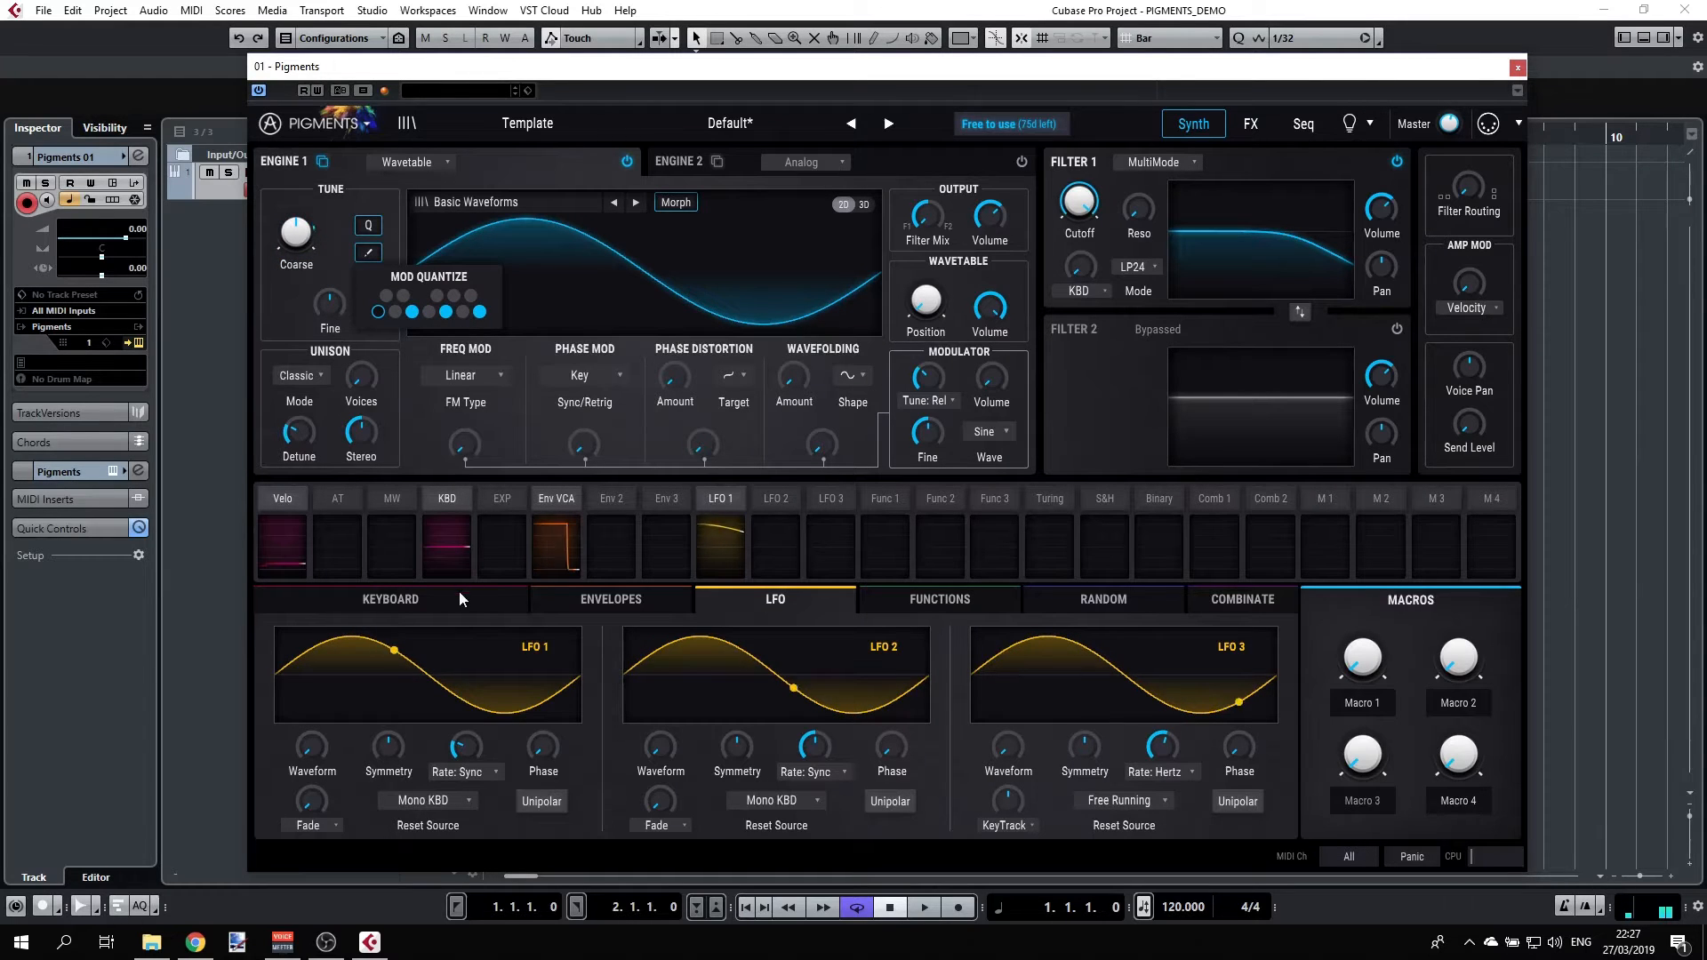
left_click(472, 745)
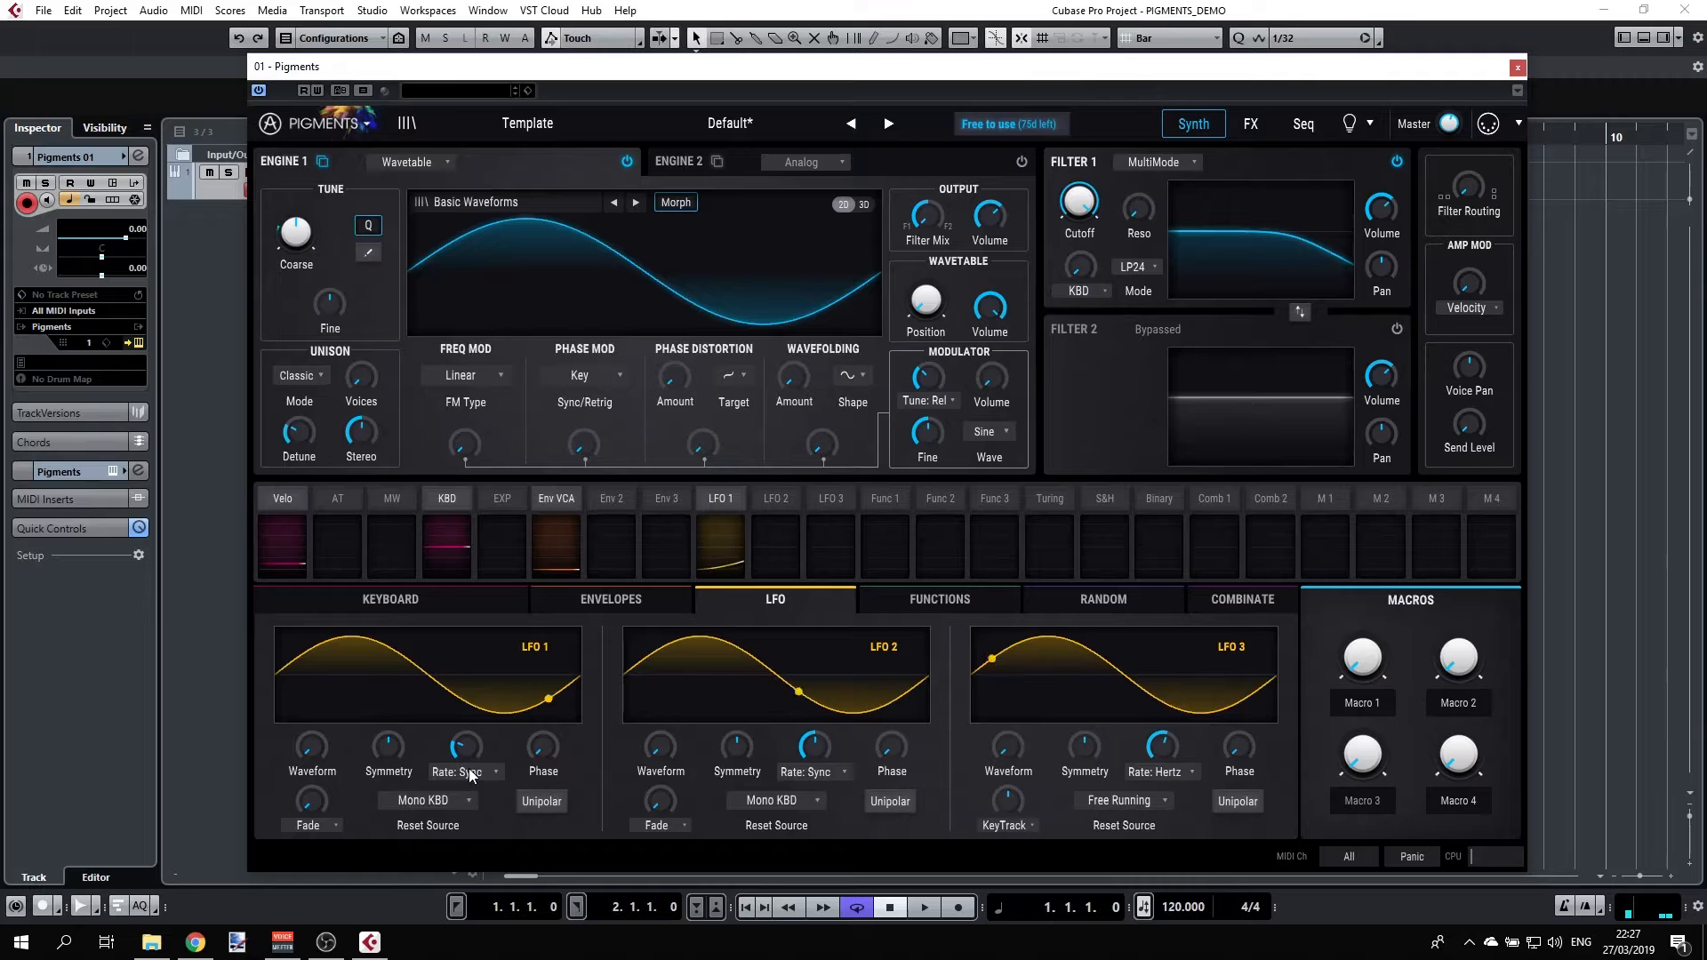
left_click_drag(462, 745, 464, 750)
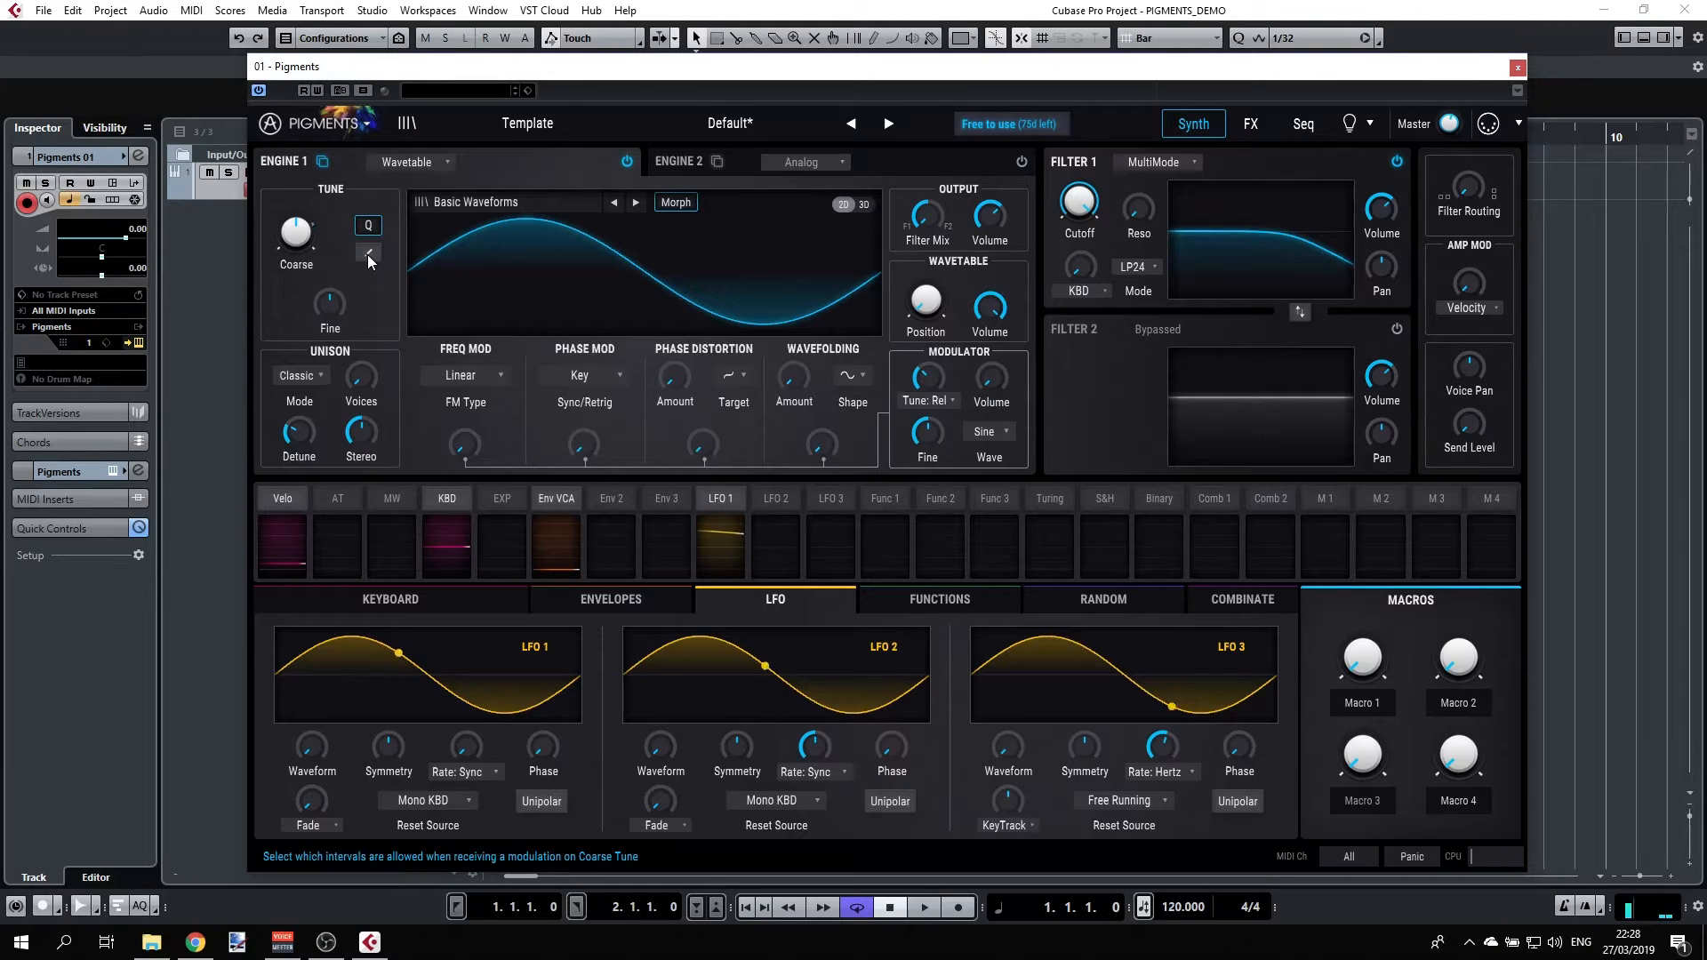
Try Engine 1's coarse tuning at -8 semitones, and return it to 0 semitones
mouse_move(296, 233)
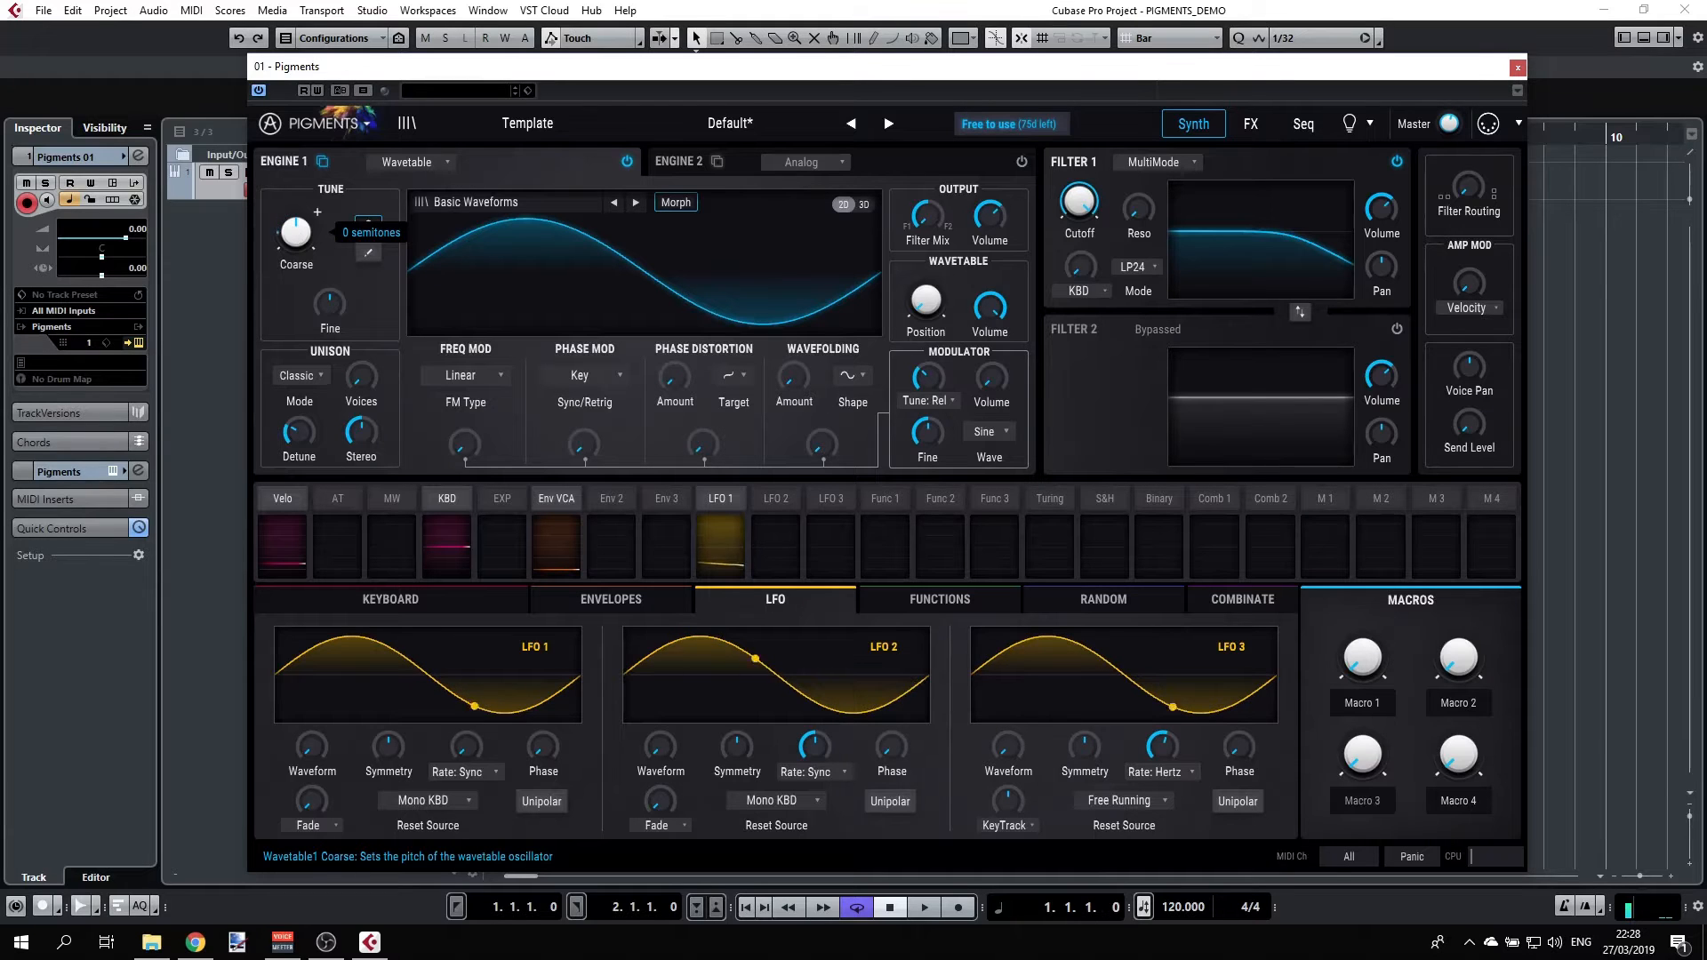
mouse_move(297, 234)
left_mouse_down()
mouse_move(297, 258)
mouse_move(295, 218)
left_mouse_up()
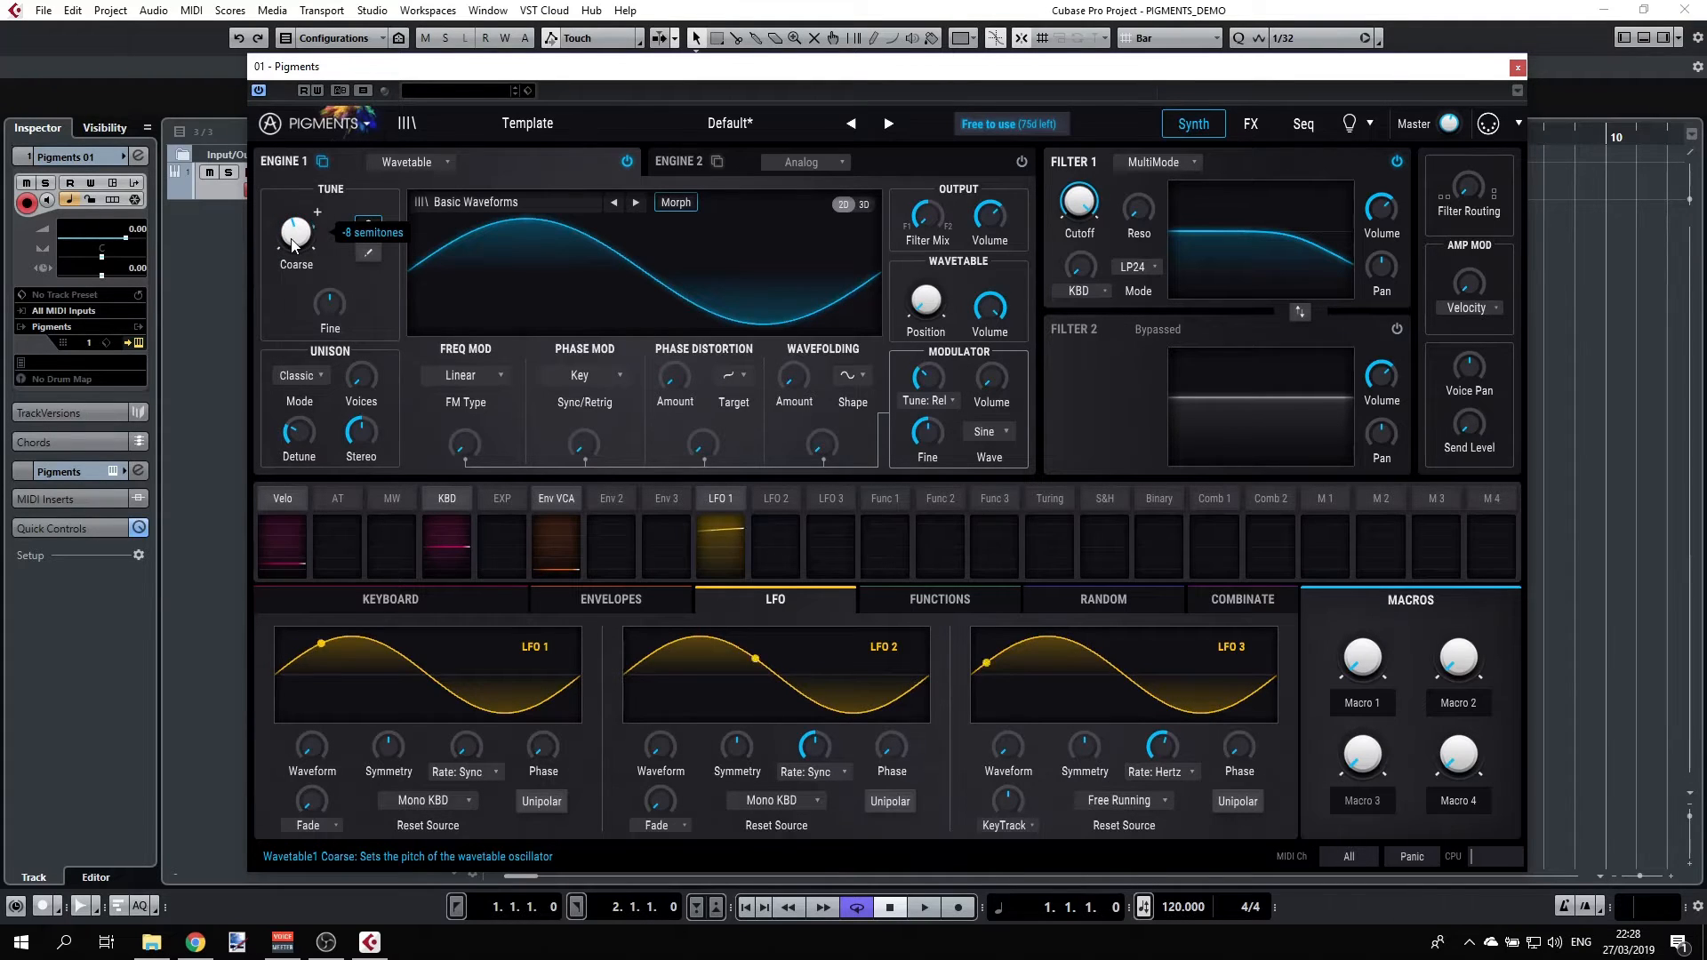
left_click_drag(292, 240, 292, 209)
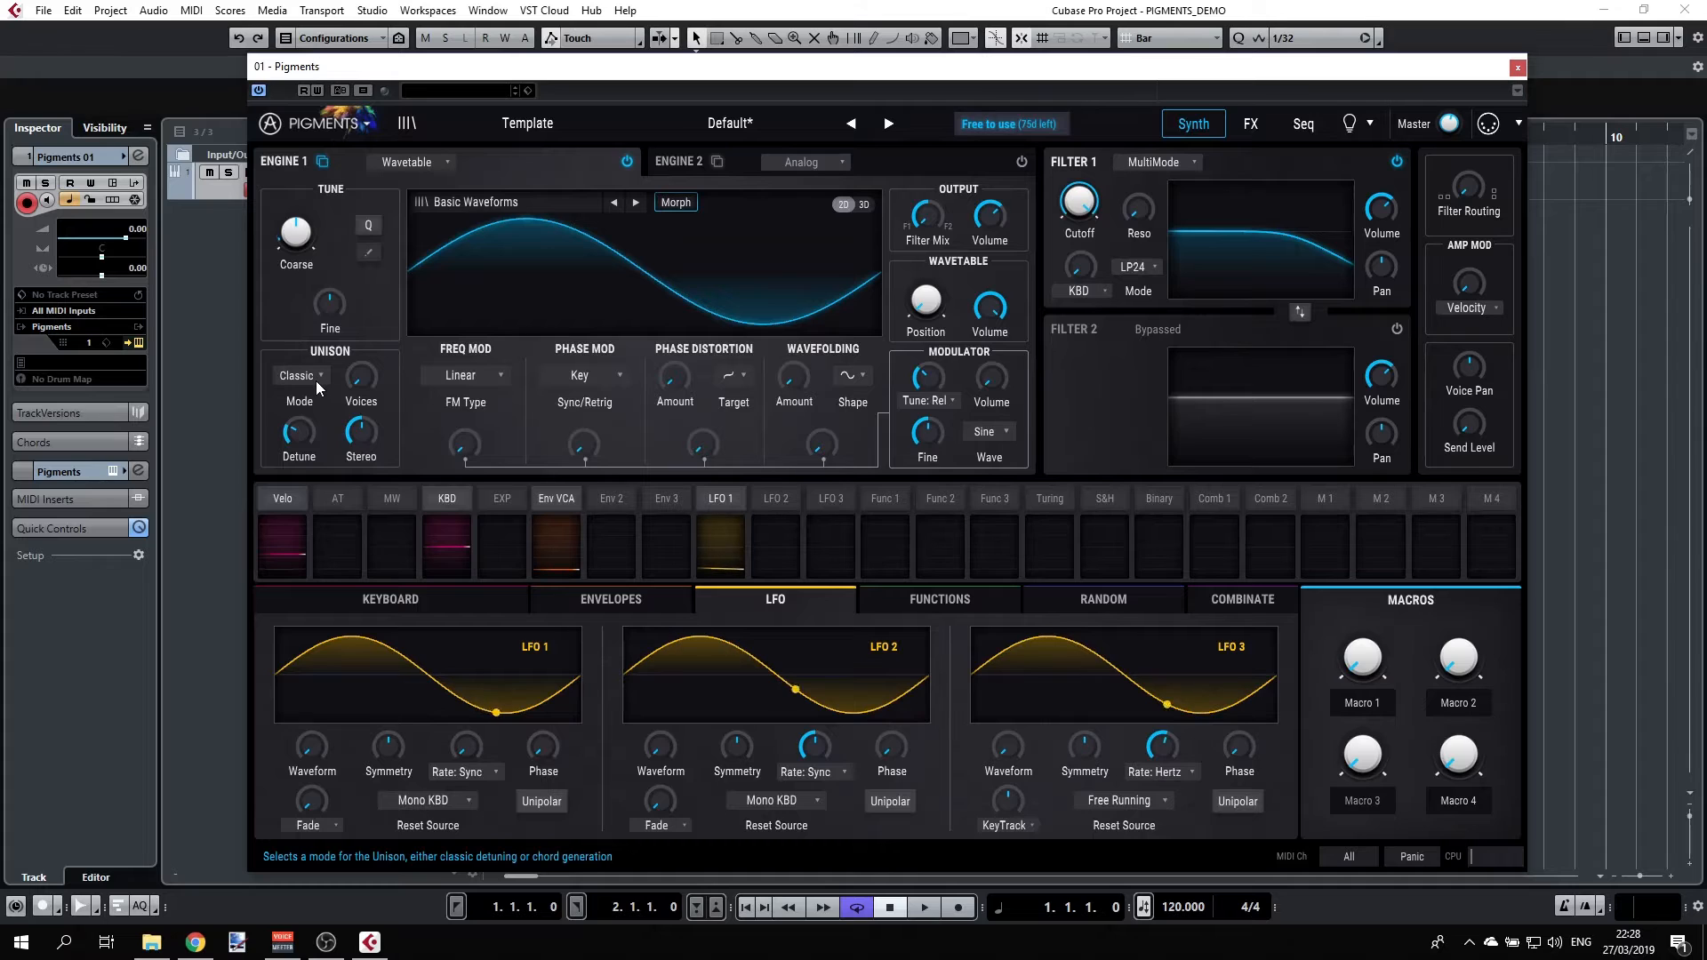
Increase the number of unison voices in Engine 1 and raise the unison detune amount
mouse_move(355, 386)
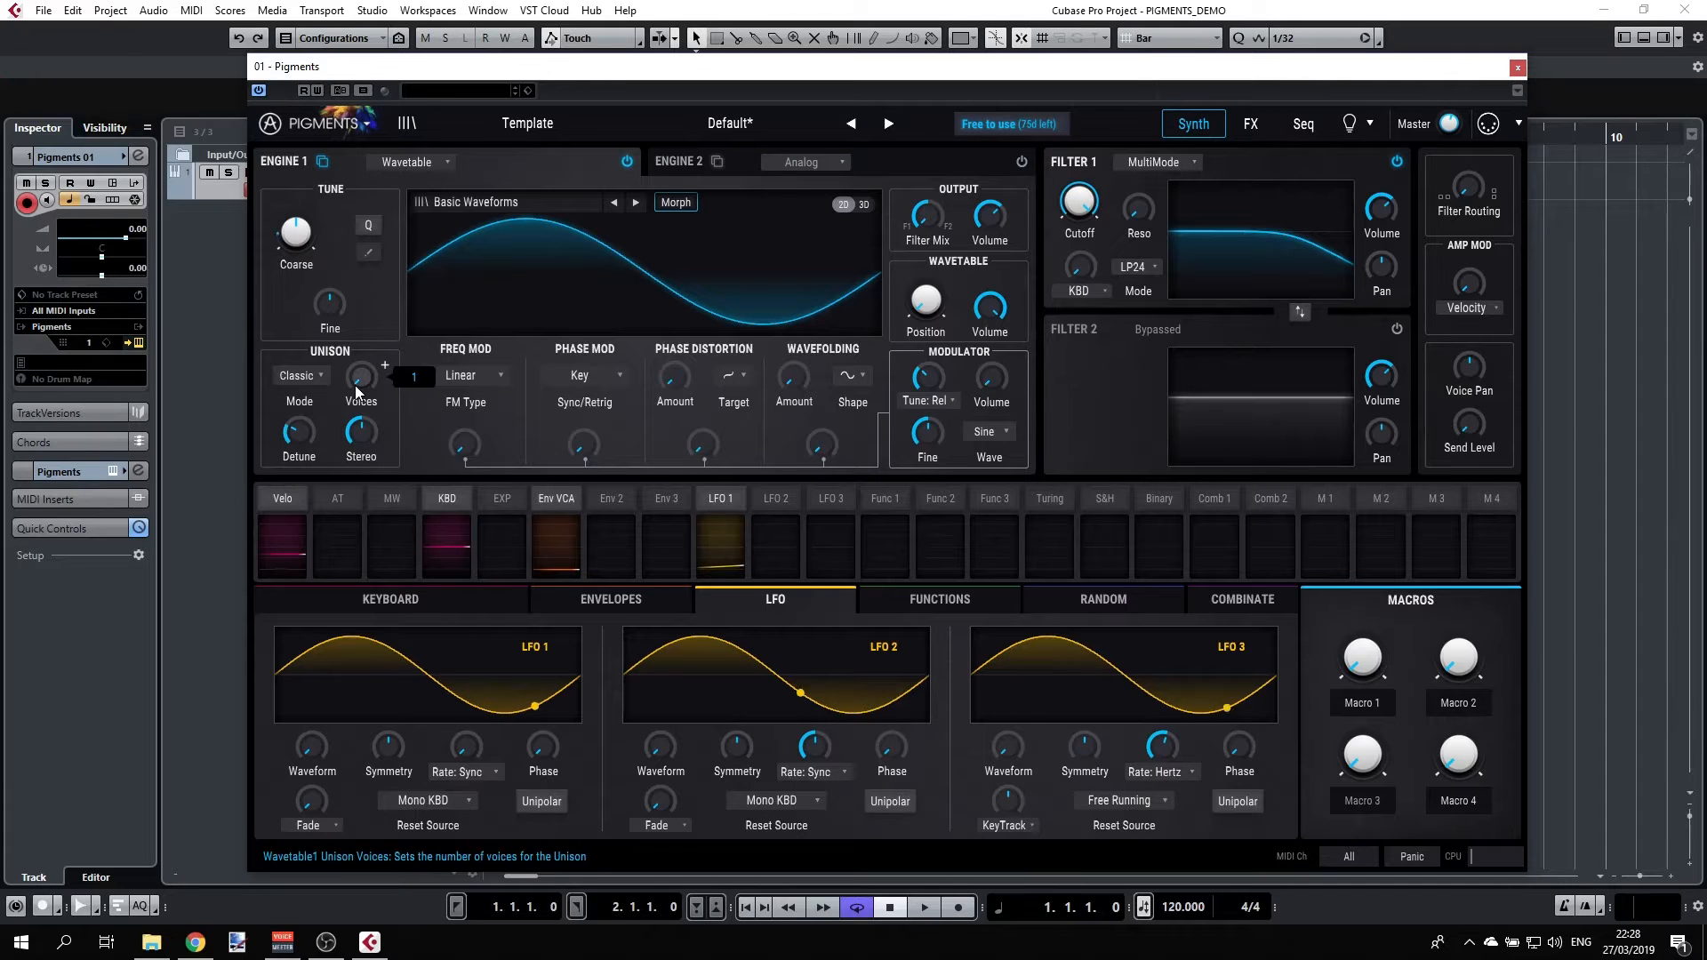
left_click_drag(355, 386, 355, 365)
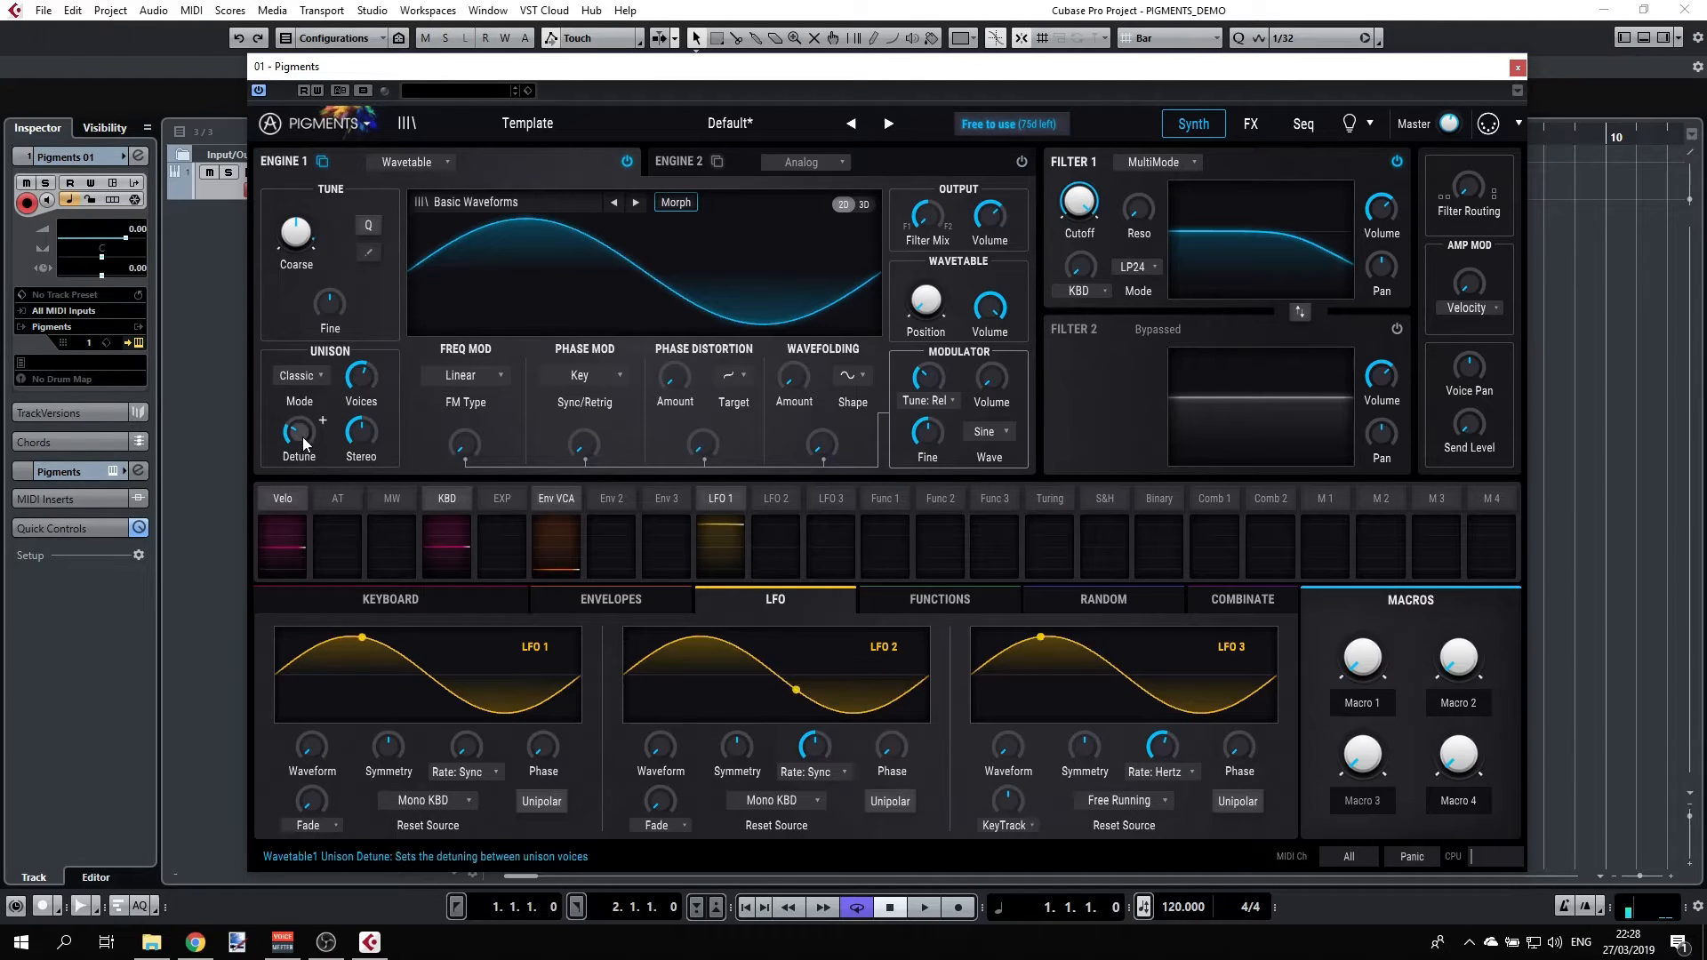
mouse_move(298, 429)
mouse_move(299, 431)
left_mouse_down()
mouse_move(299, 348)
mouse_move(298, 419)
left_mouse_up()
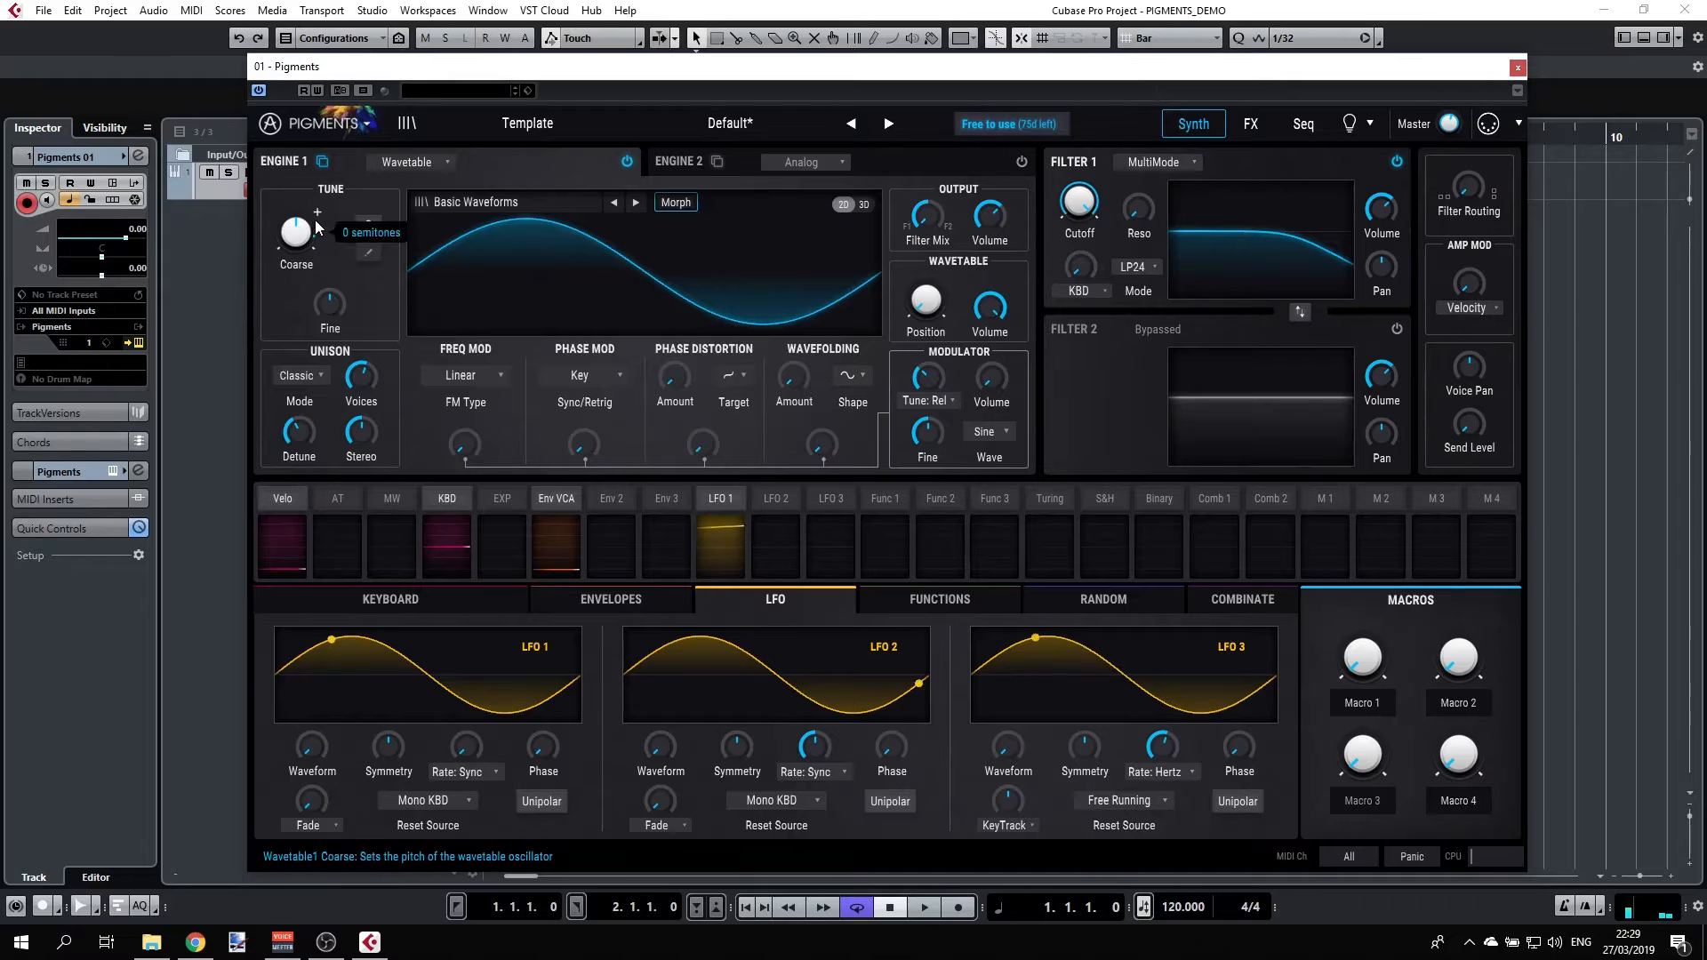
Remove the LFO 1 modulation from Engine 1's coarse tuning and lower the unison detune to 2.41 %
left_click(316, 211)
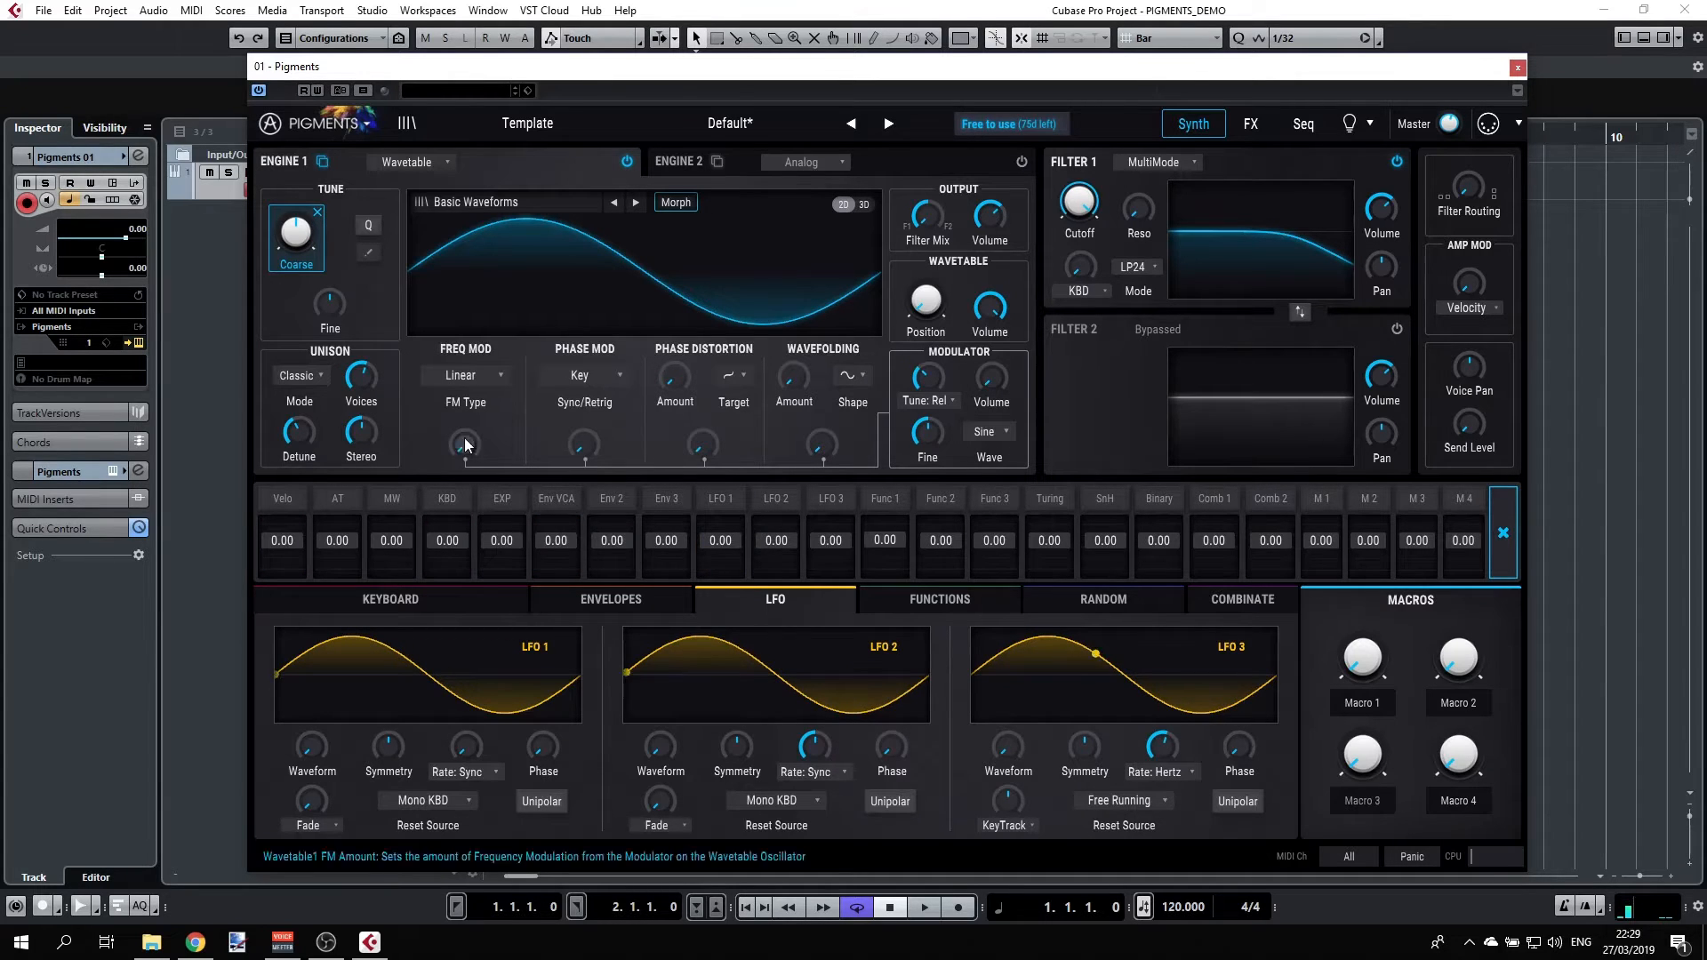
left_click_drag(304, 428, 304, 443)
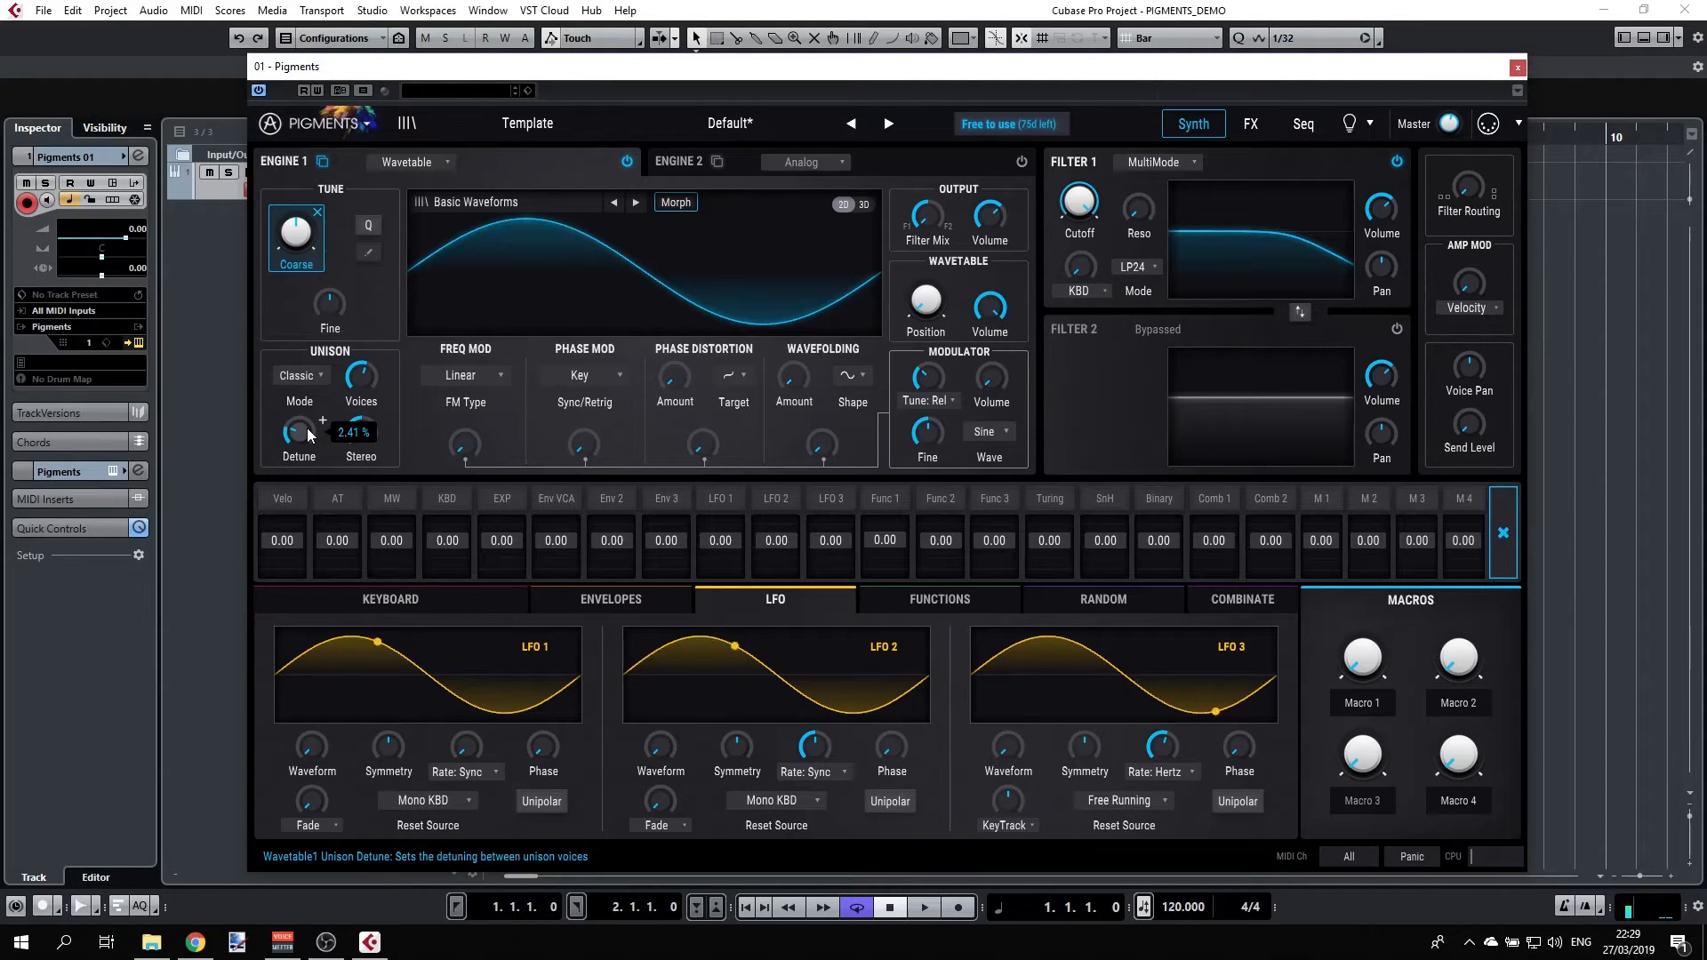
Switch Engine 1's unison mode to Chord
left_click(320, 379)
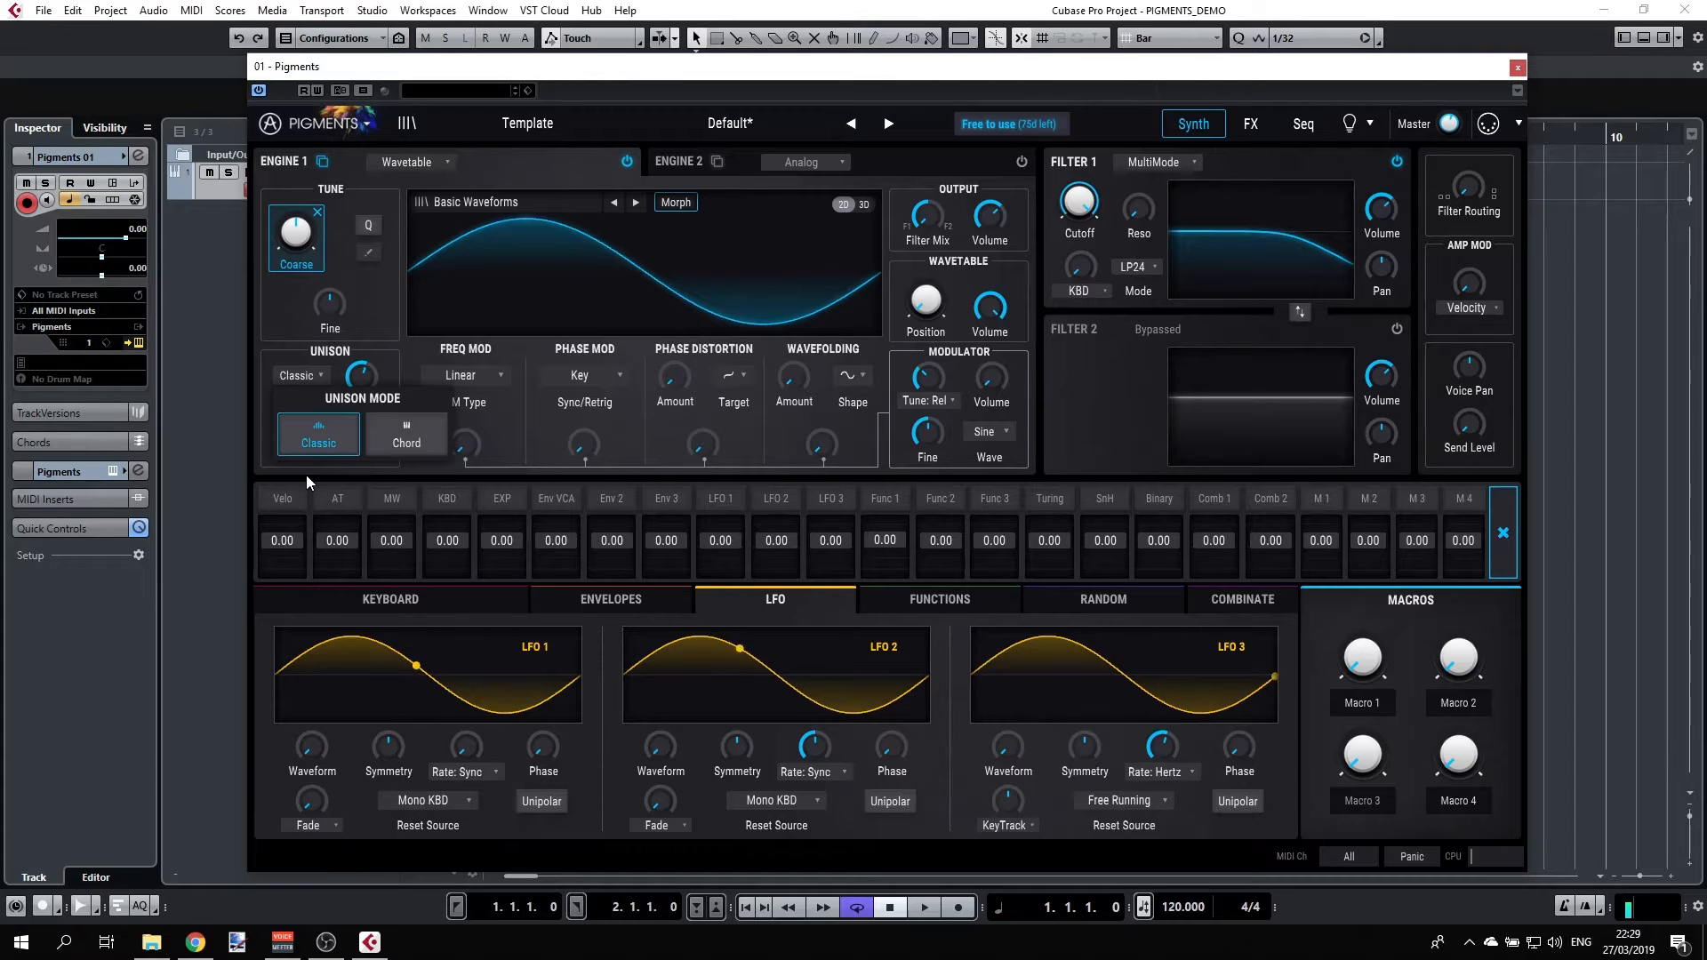
left_click(413, 432)
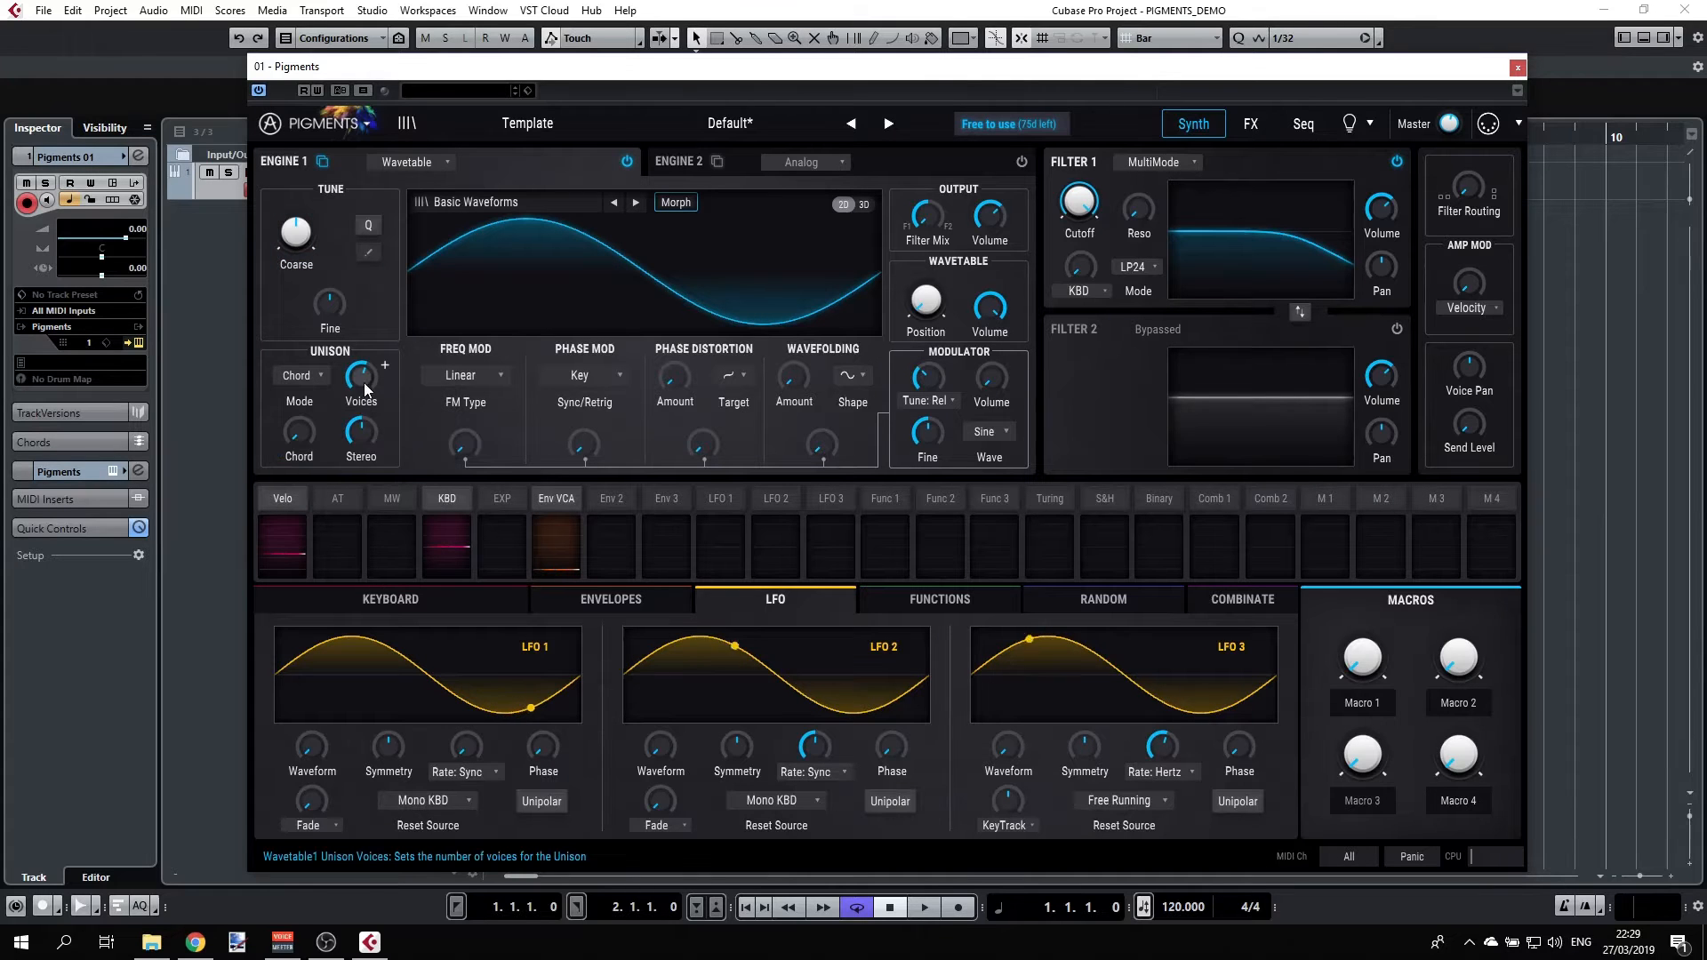
mouse_move(360, 377)
Step the unison chord selection up through higher chords and set the unison stereo spread to 100 %
mouse_move(301, 425)
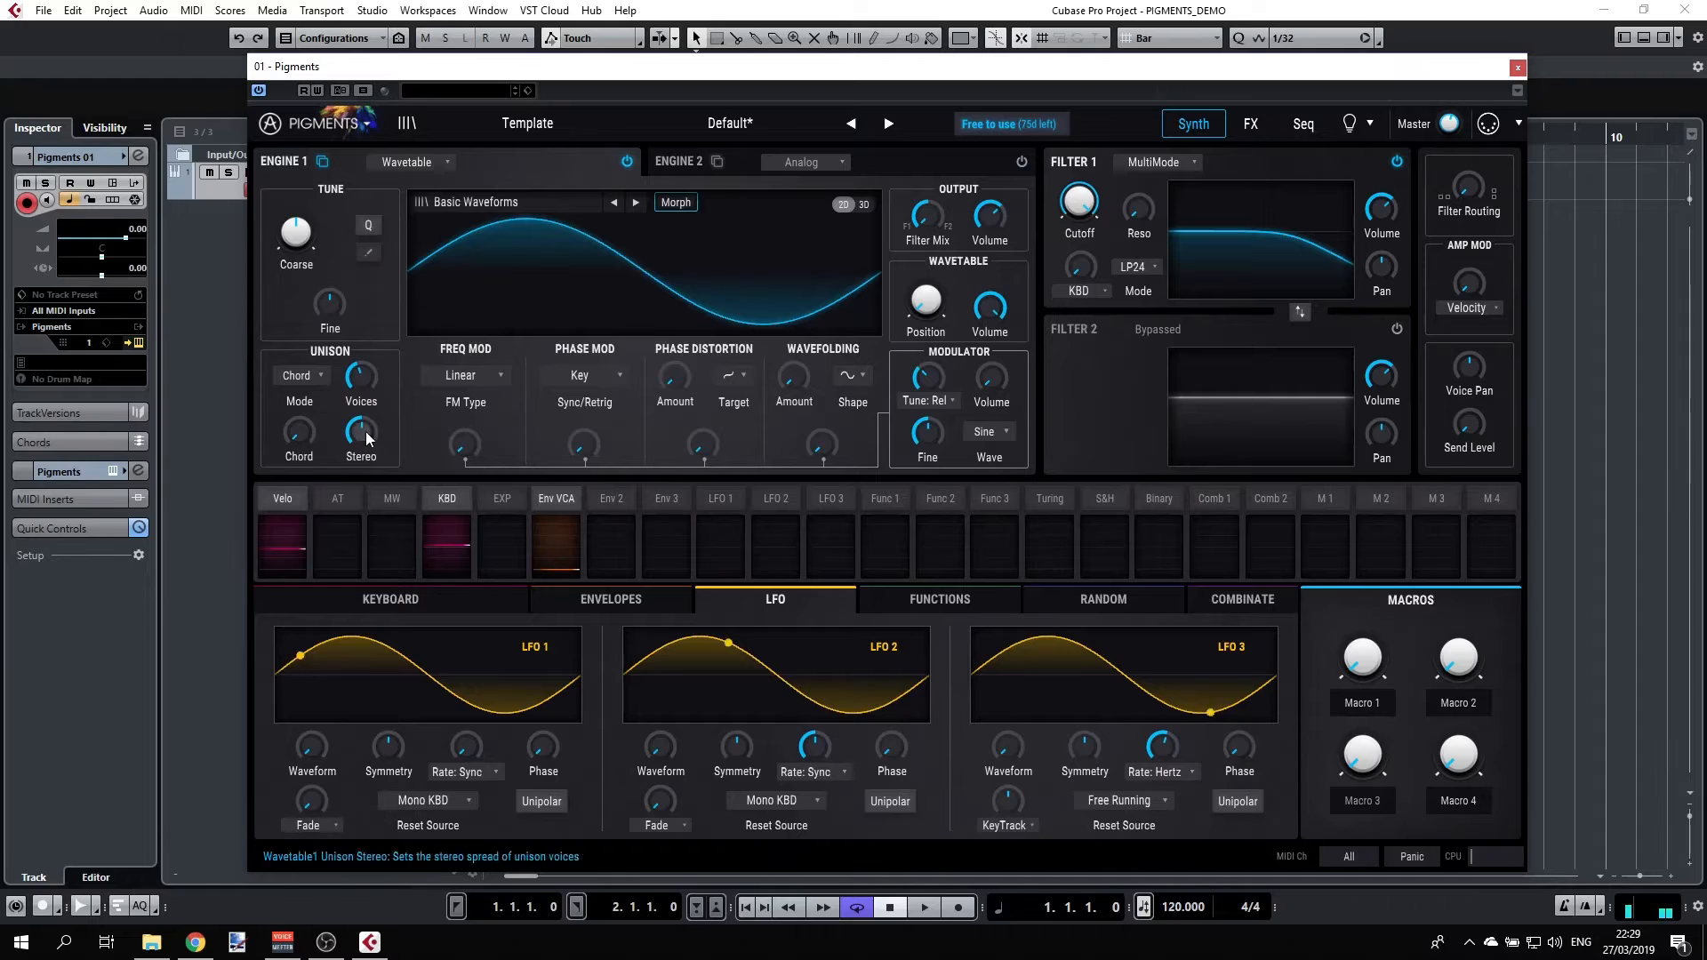
left_click_drag(307, 434, 307, 418)
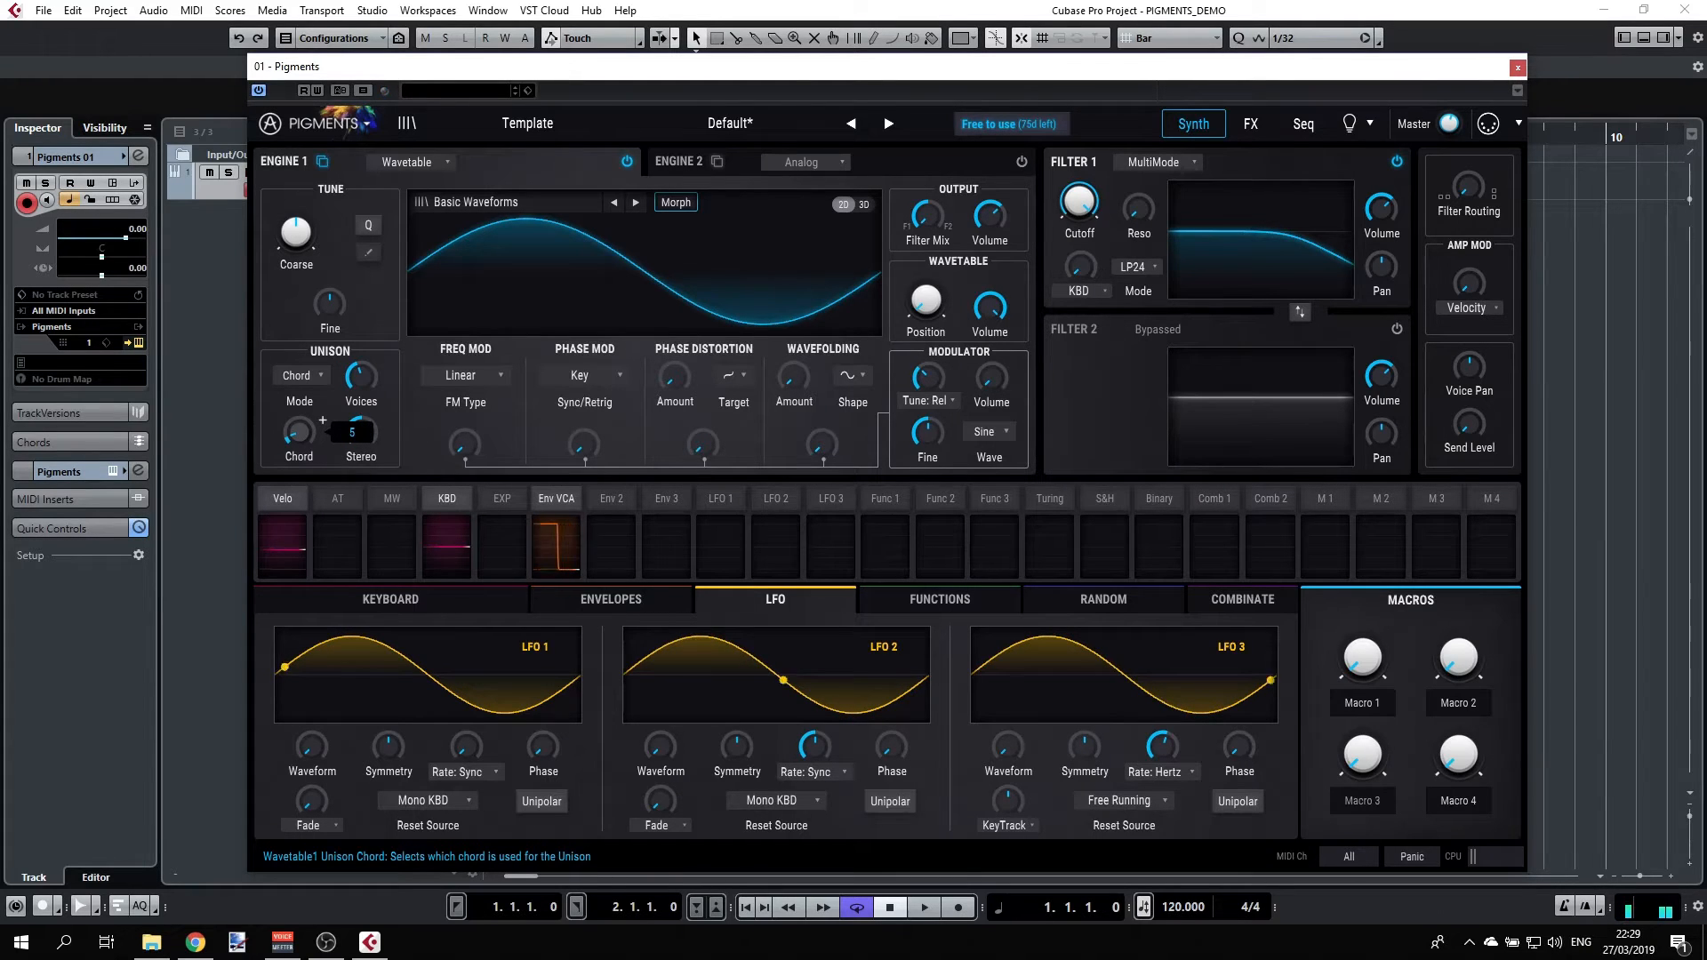
left_click_drag(307, 418, 306, 414)
left_click_drag(300, 431, 301, 425)
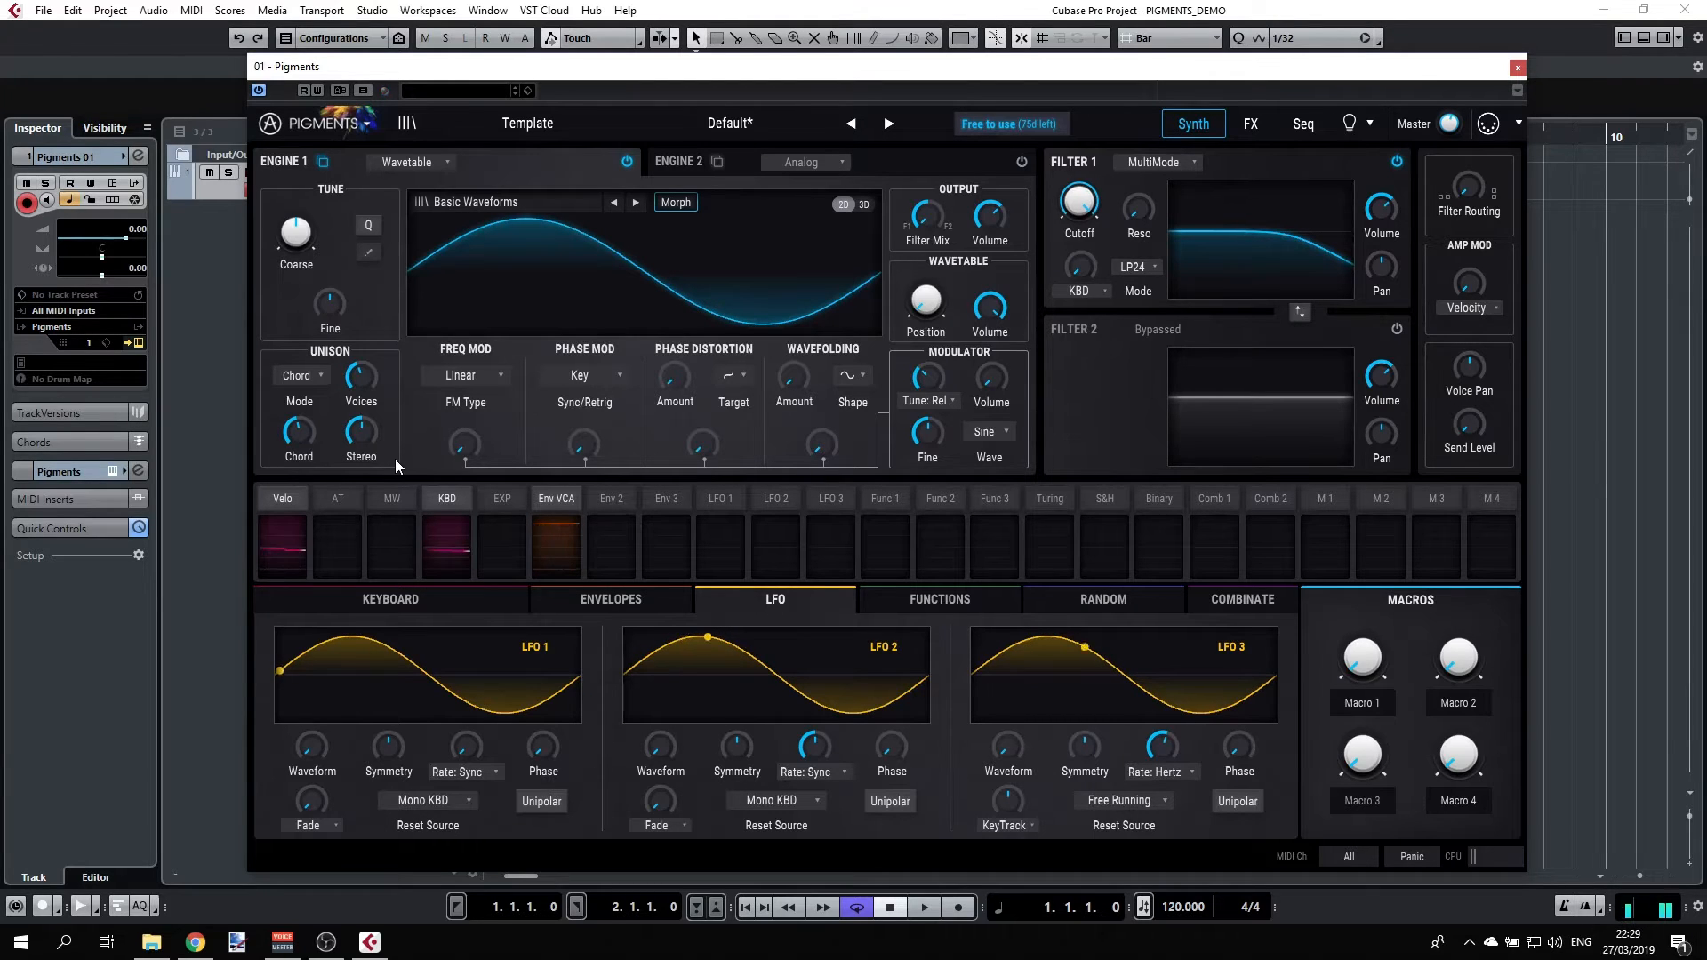
left_click_drag(299, 435, 299, 423)
left_click_drag(370, 432, 370, 405)
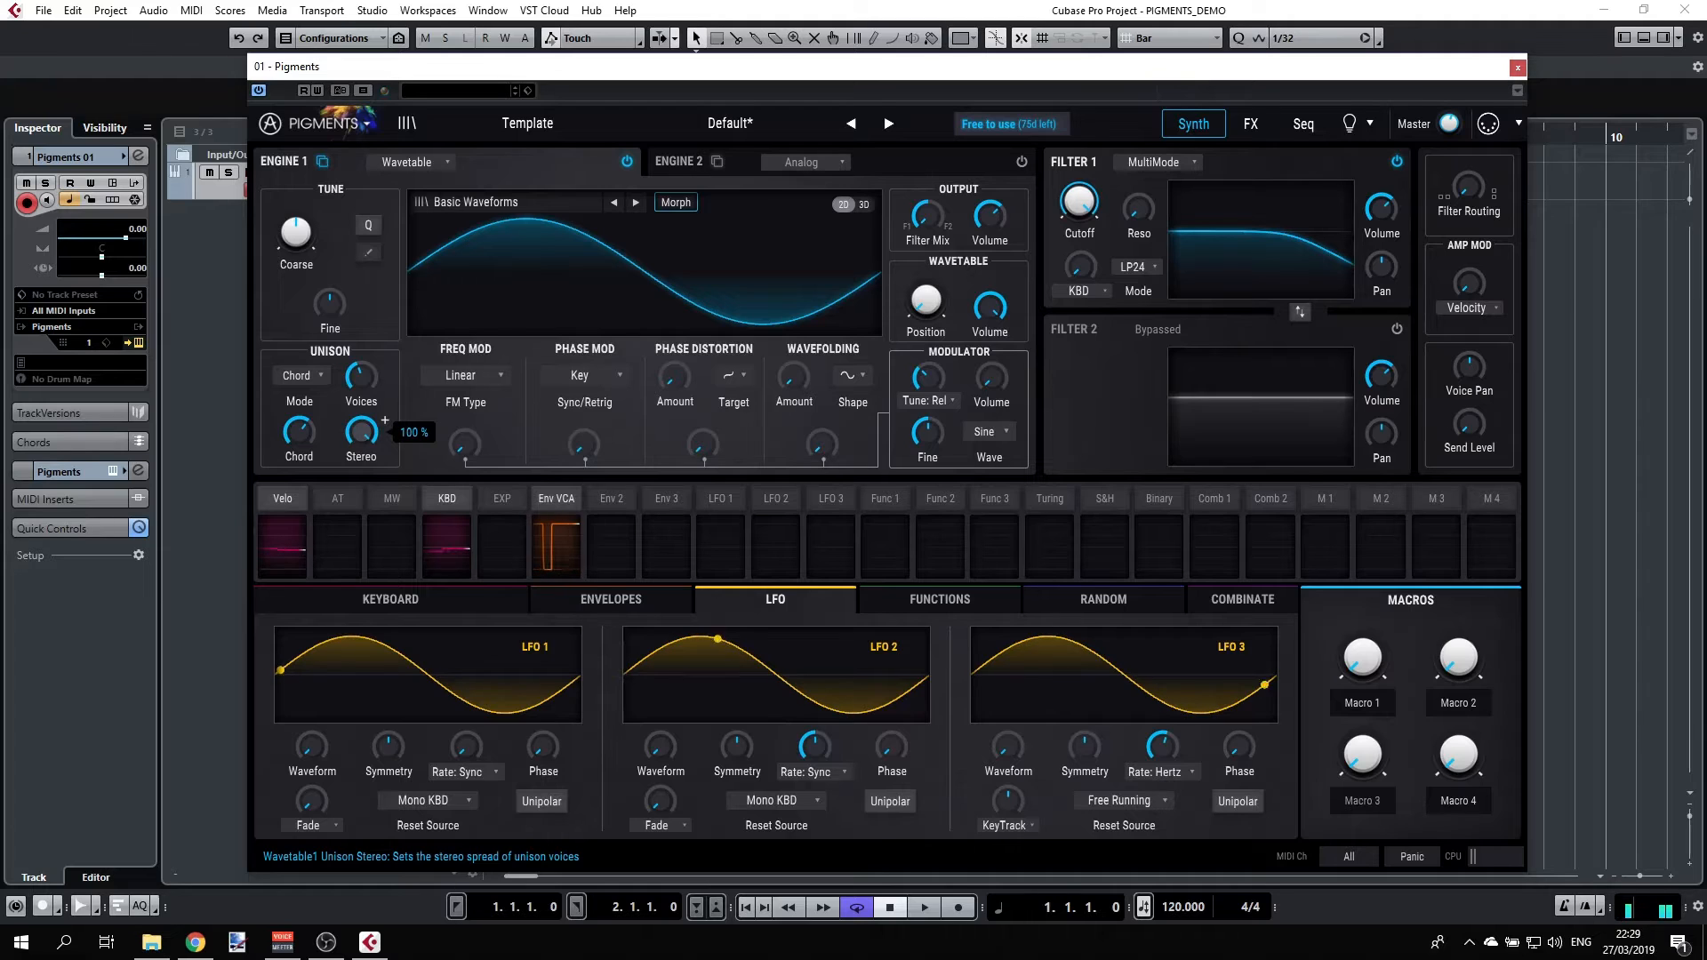
Switch Engine 1's unison mode back to Classic and reduce the unison detune to its minimum
left_click(320, 373)
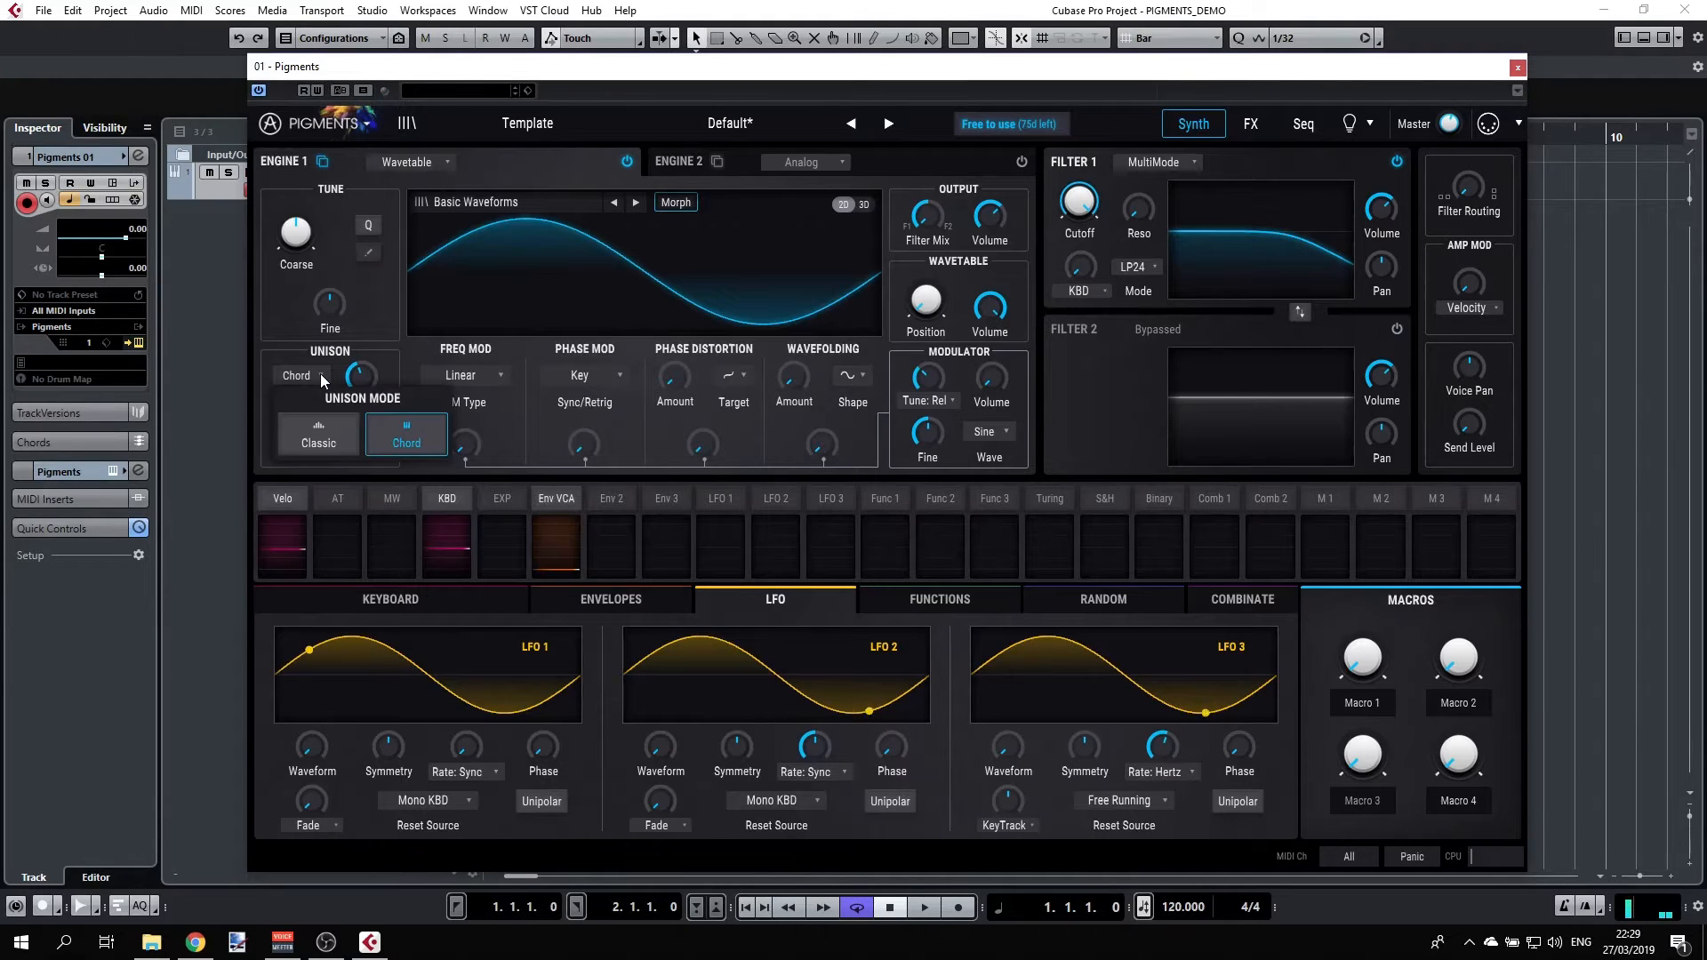
left_click(318, 430)
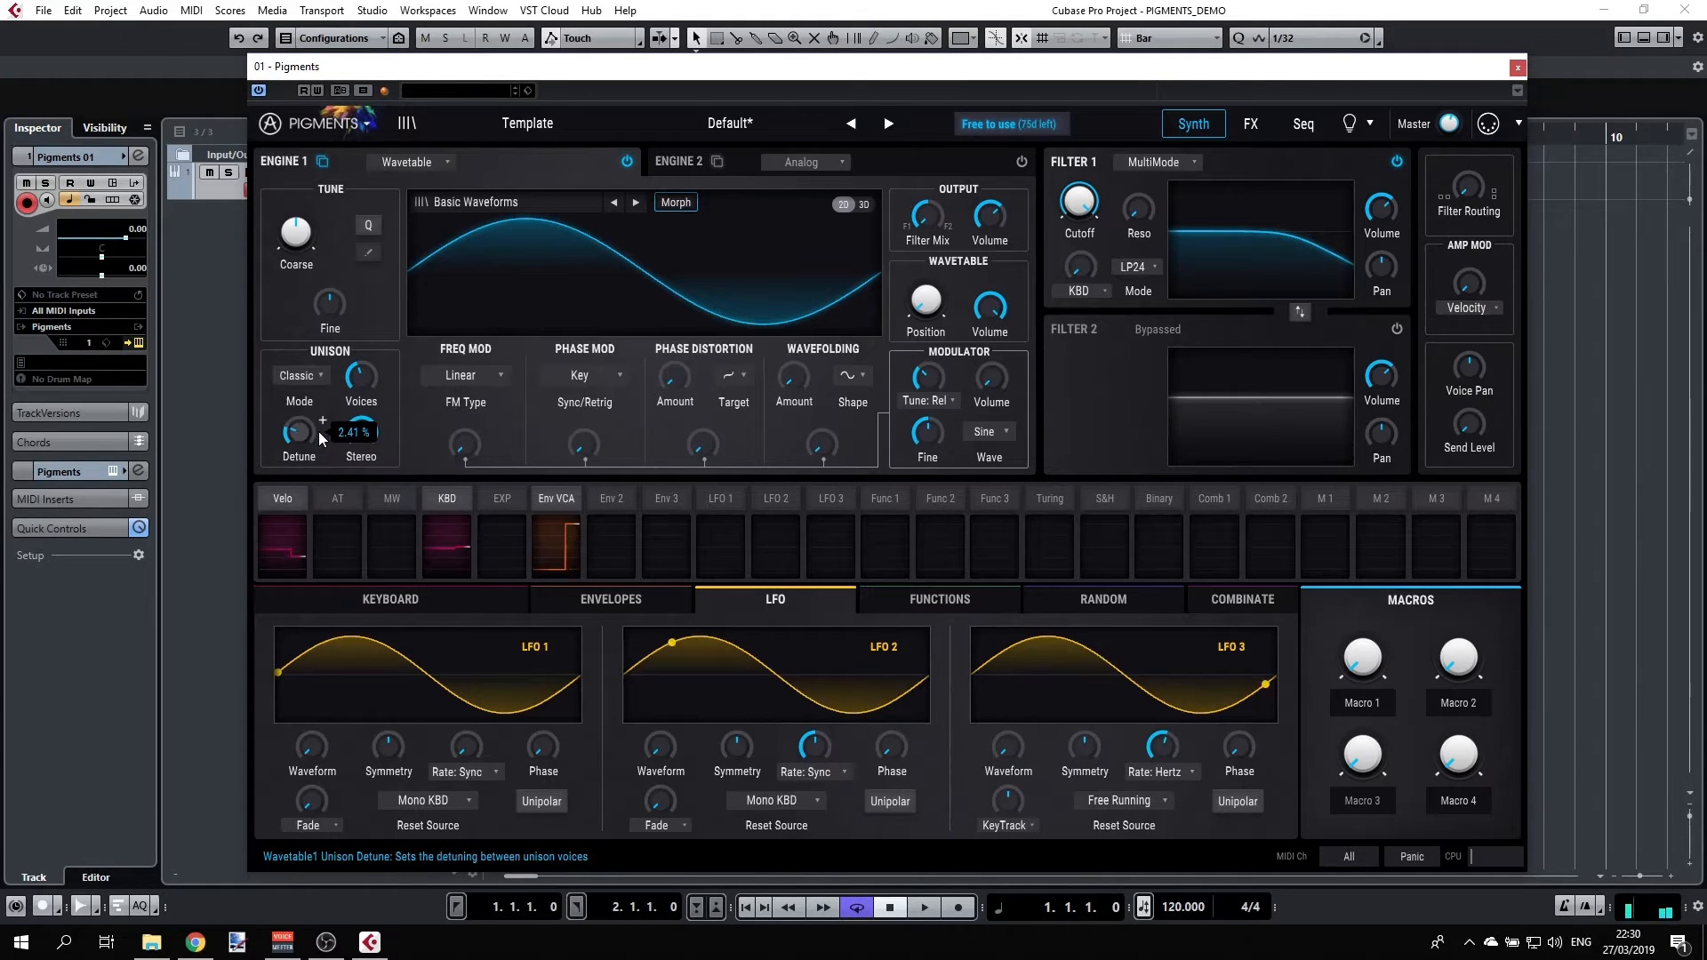
left_click_drag(363, 431, 305, 459)
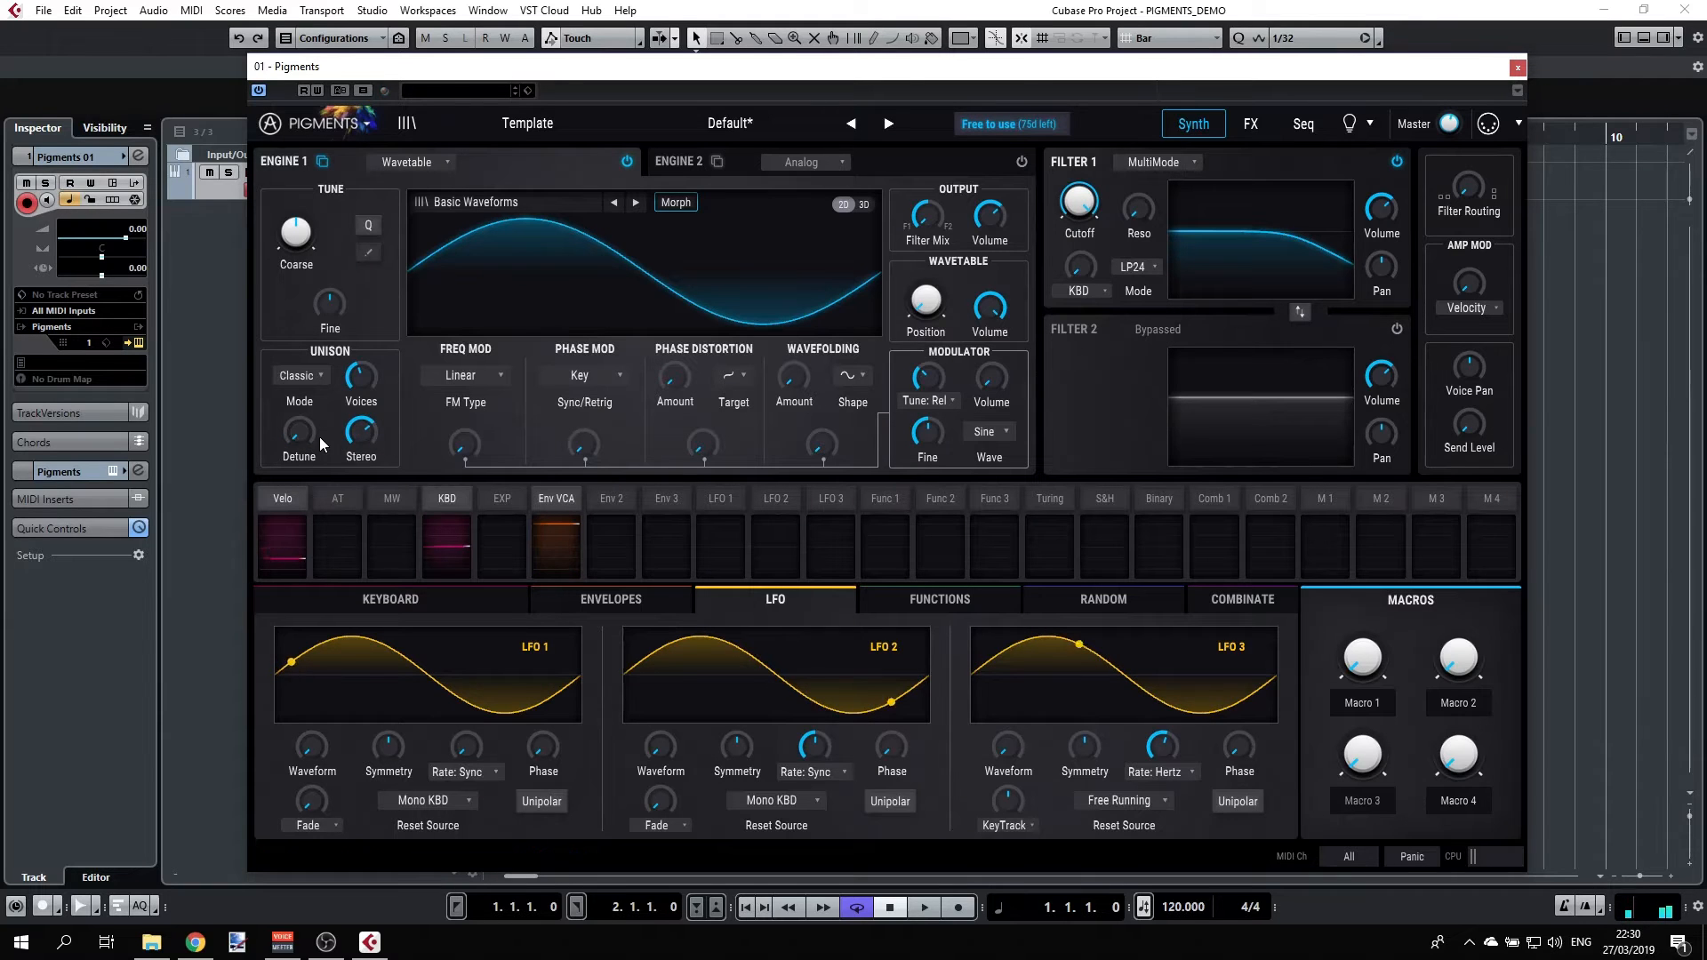
Raise Engine 1's wavetable position to scan from the sine through the triangle to past the sawtooth waveform
mouse_move(363, 385)
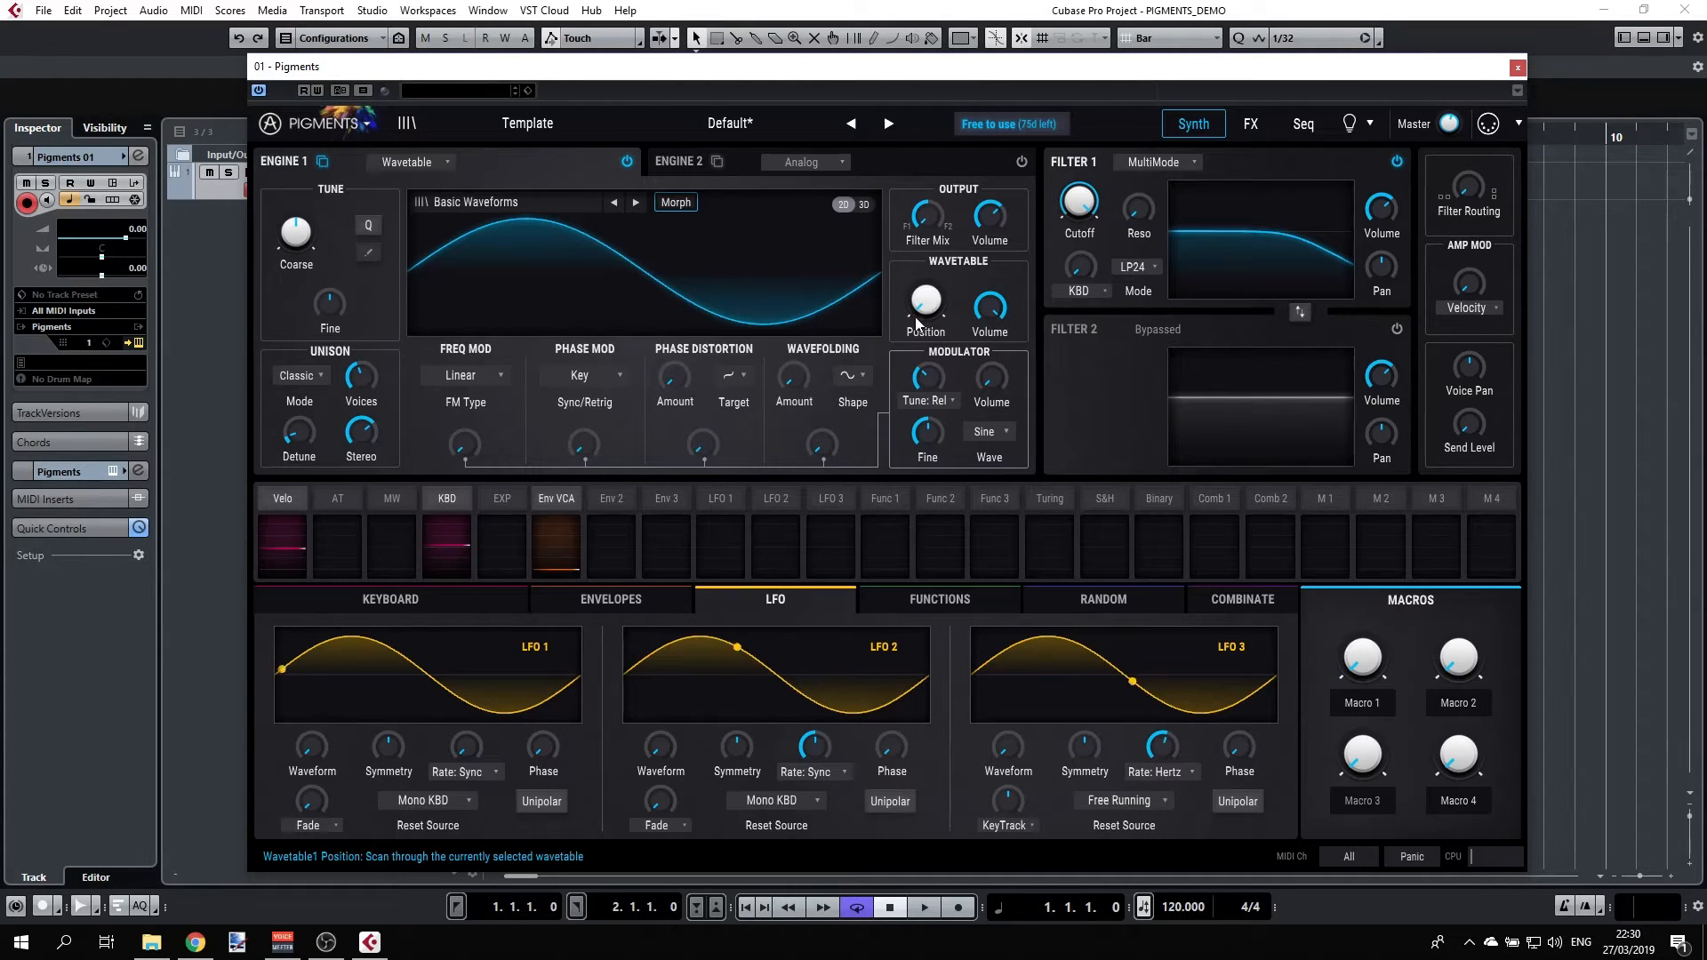
mouse_move(929, 309)
left_click_drag(929, 308, 929, 276)
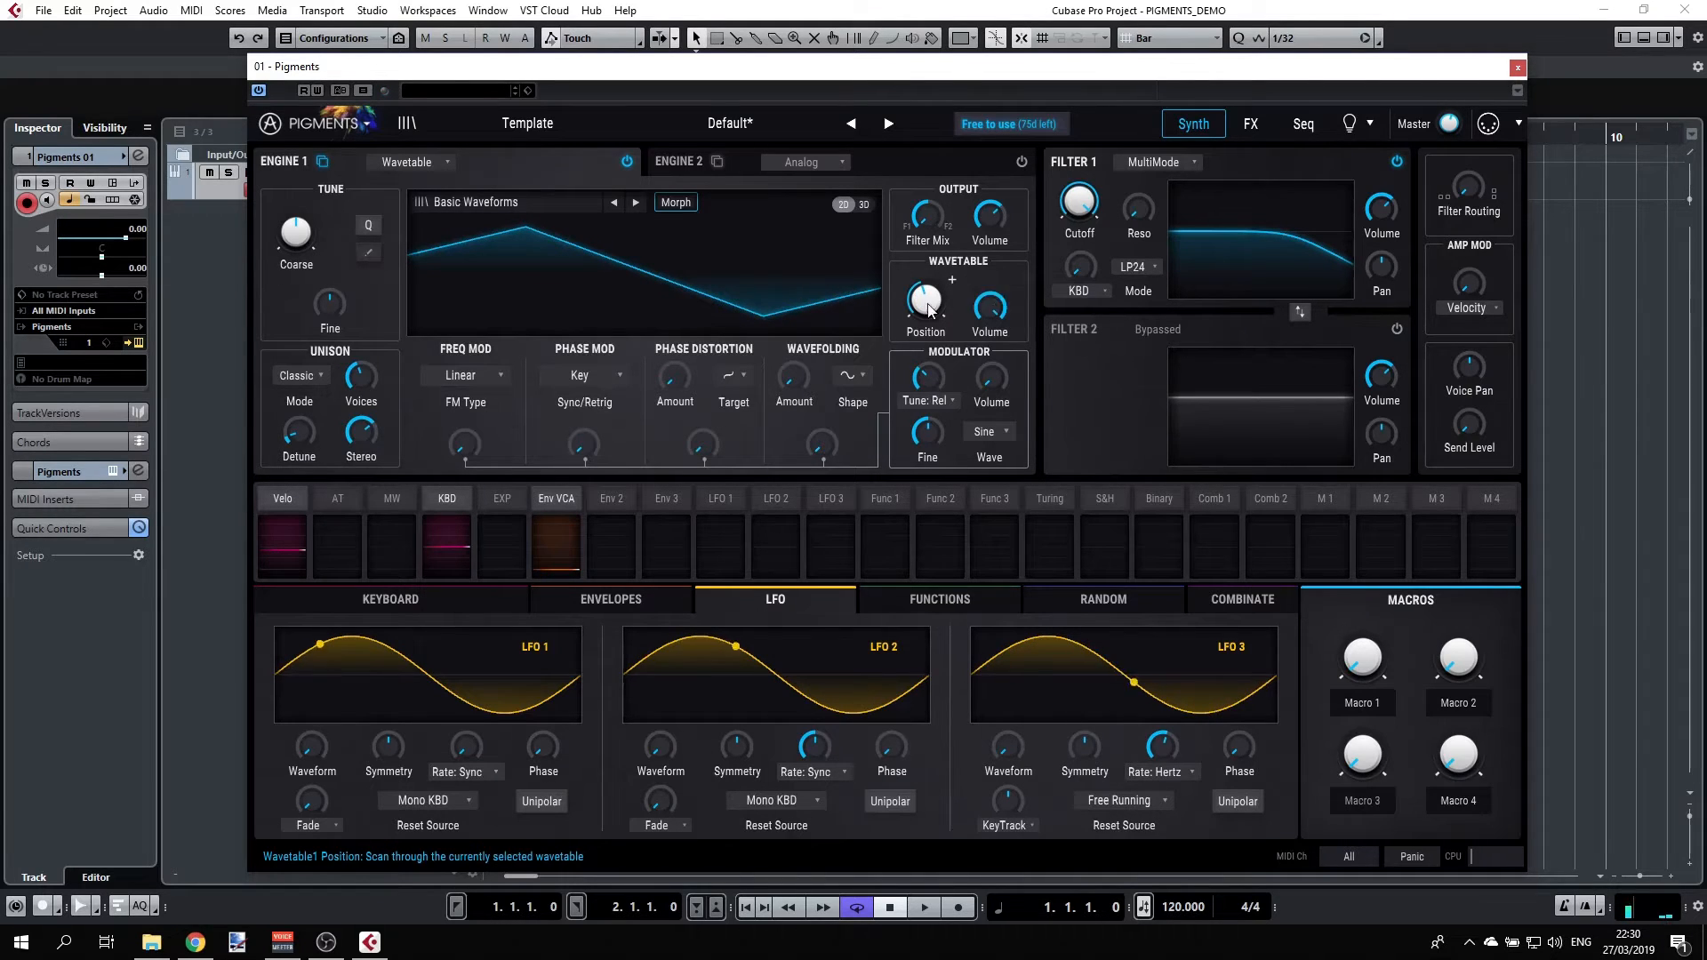
mouse_move(952, 279)
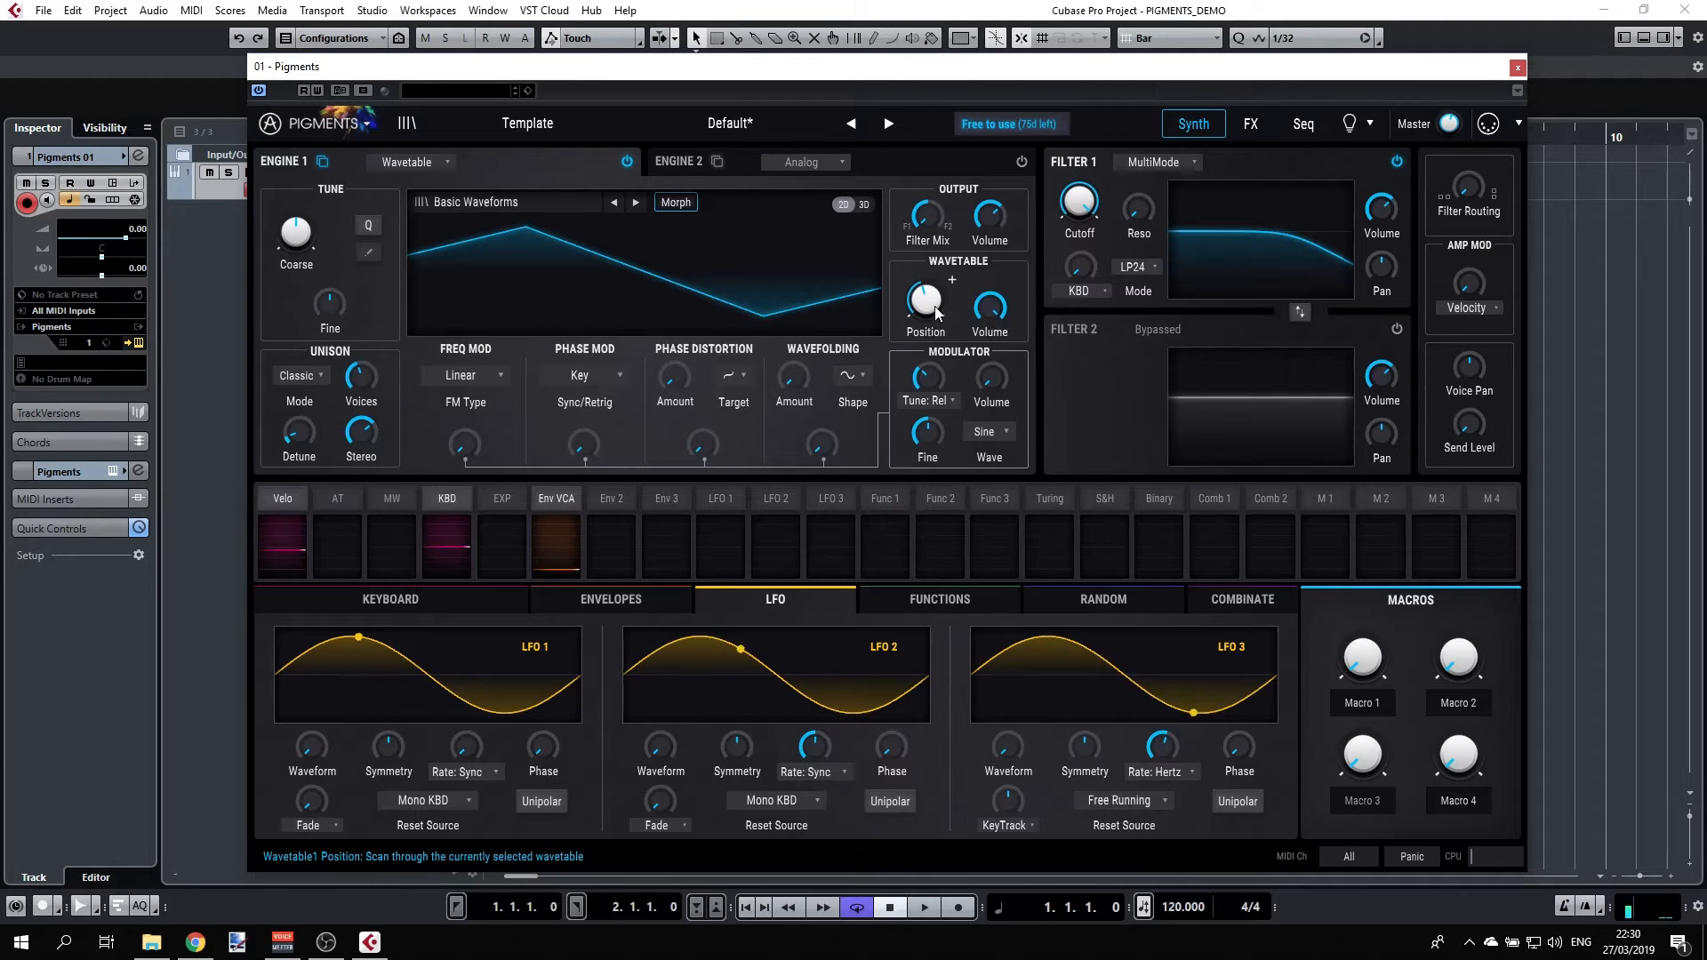
scroll(952, 280, "up", 3)
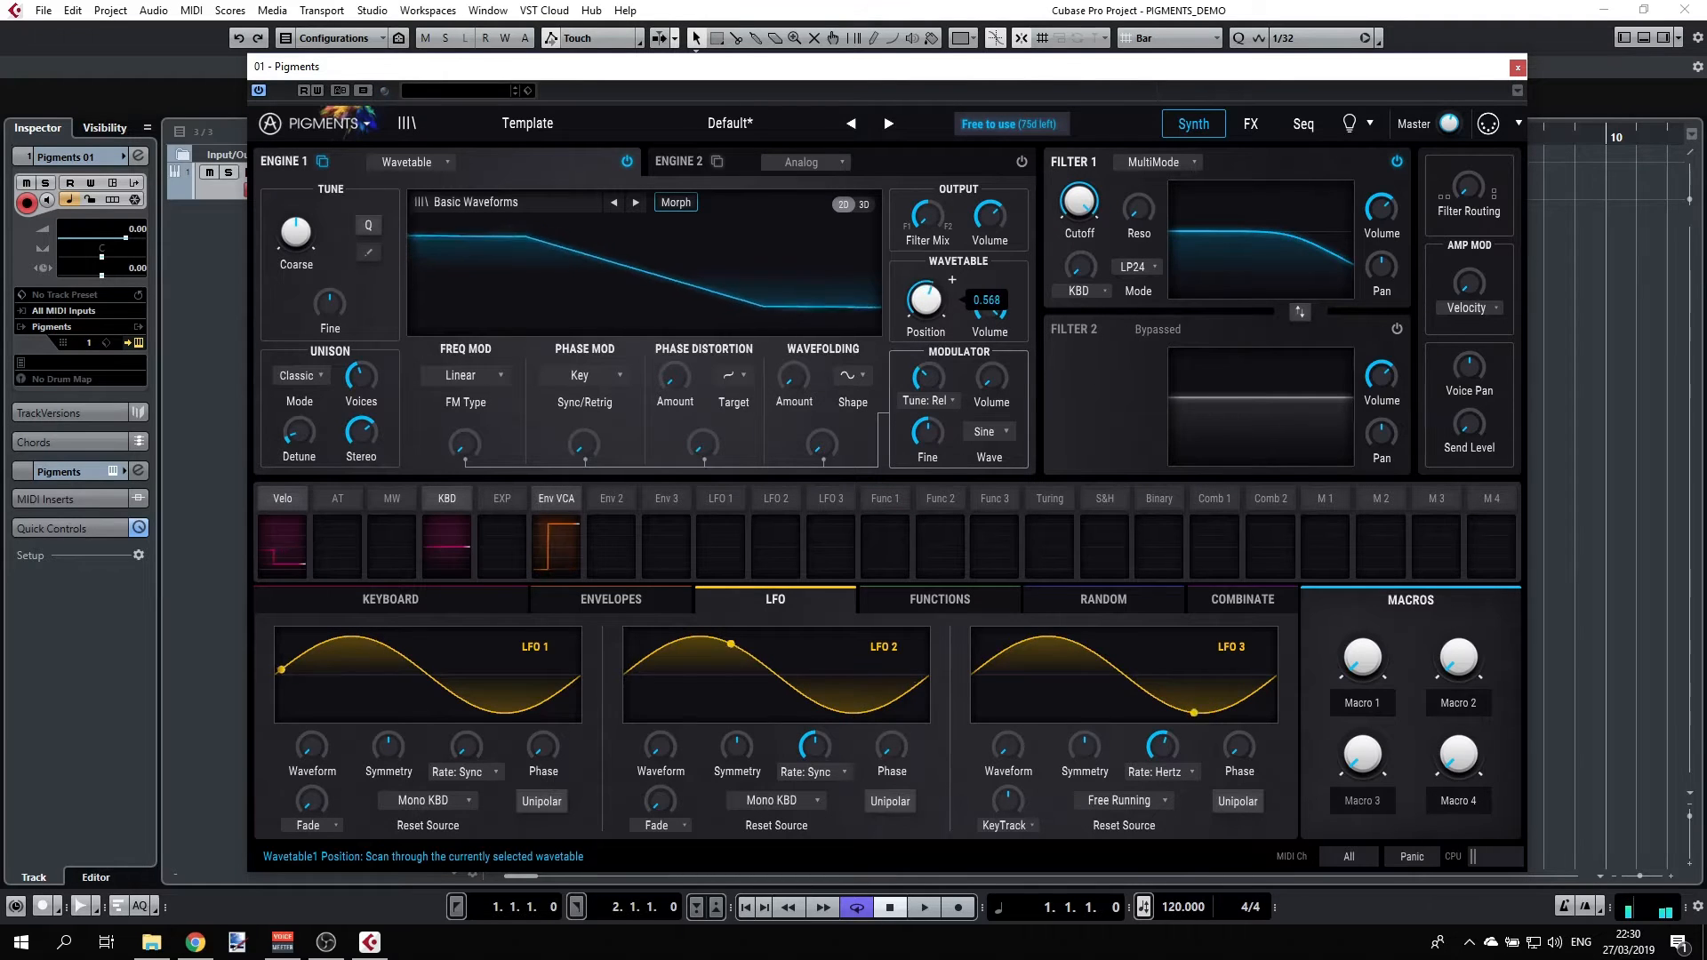
mouse_move(931, 302)
left_mouse_down()
mouse_move(932, 377)
mouse_move(935, 284)
left_mouse_up()
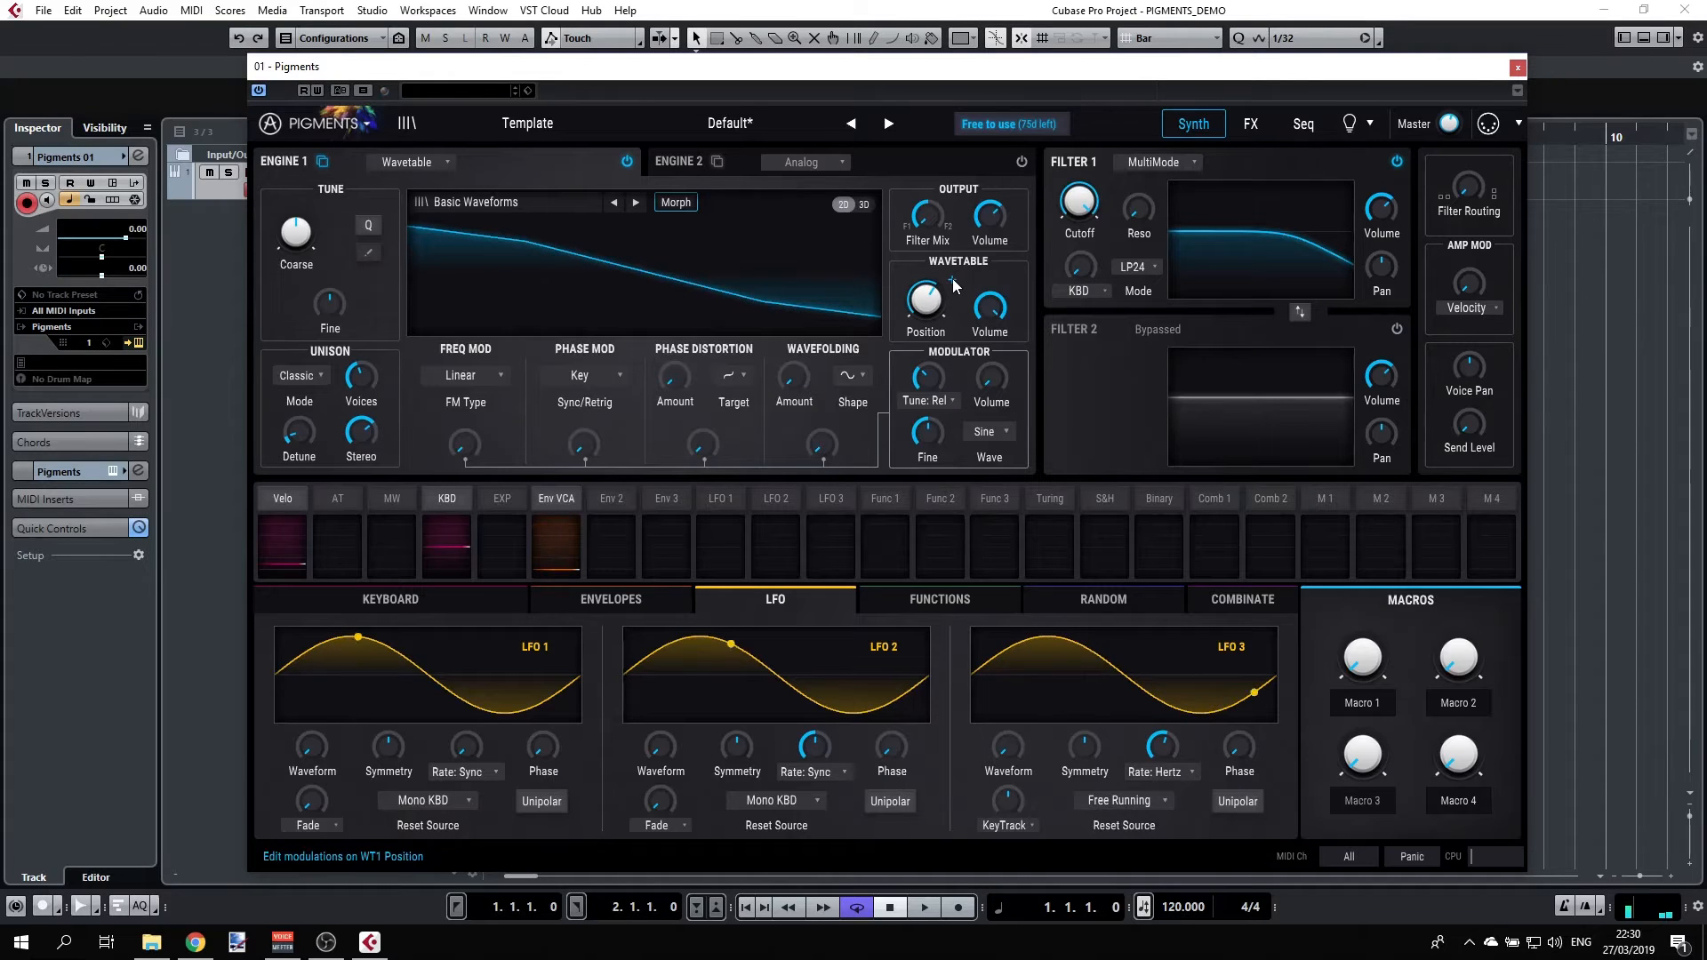
Modulate Engine 1's wavetable position with LFO 1 at an amount of 1.00 and show the wavetable in 3D
left_click(953, 279)
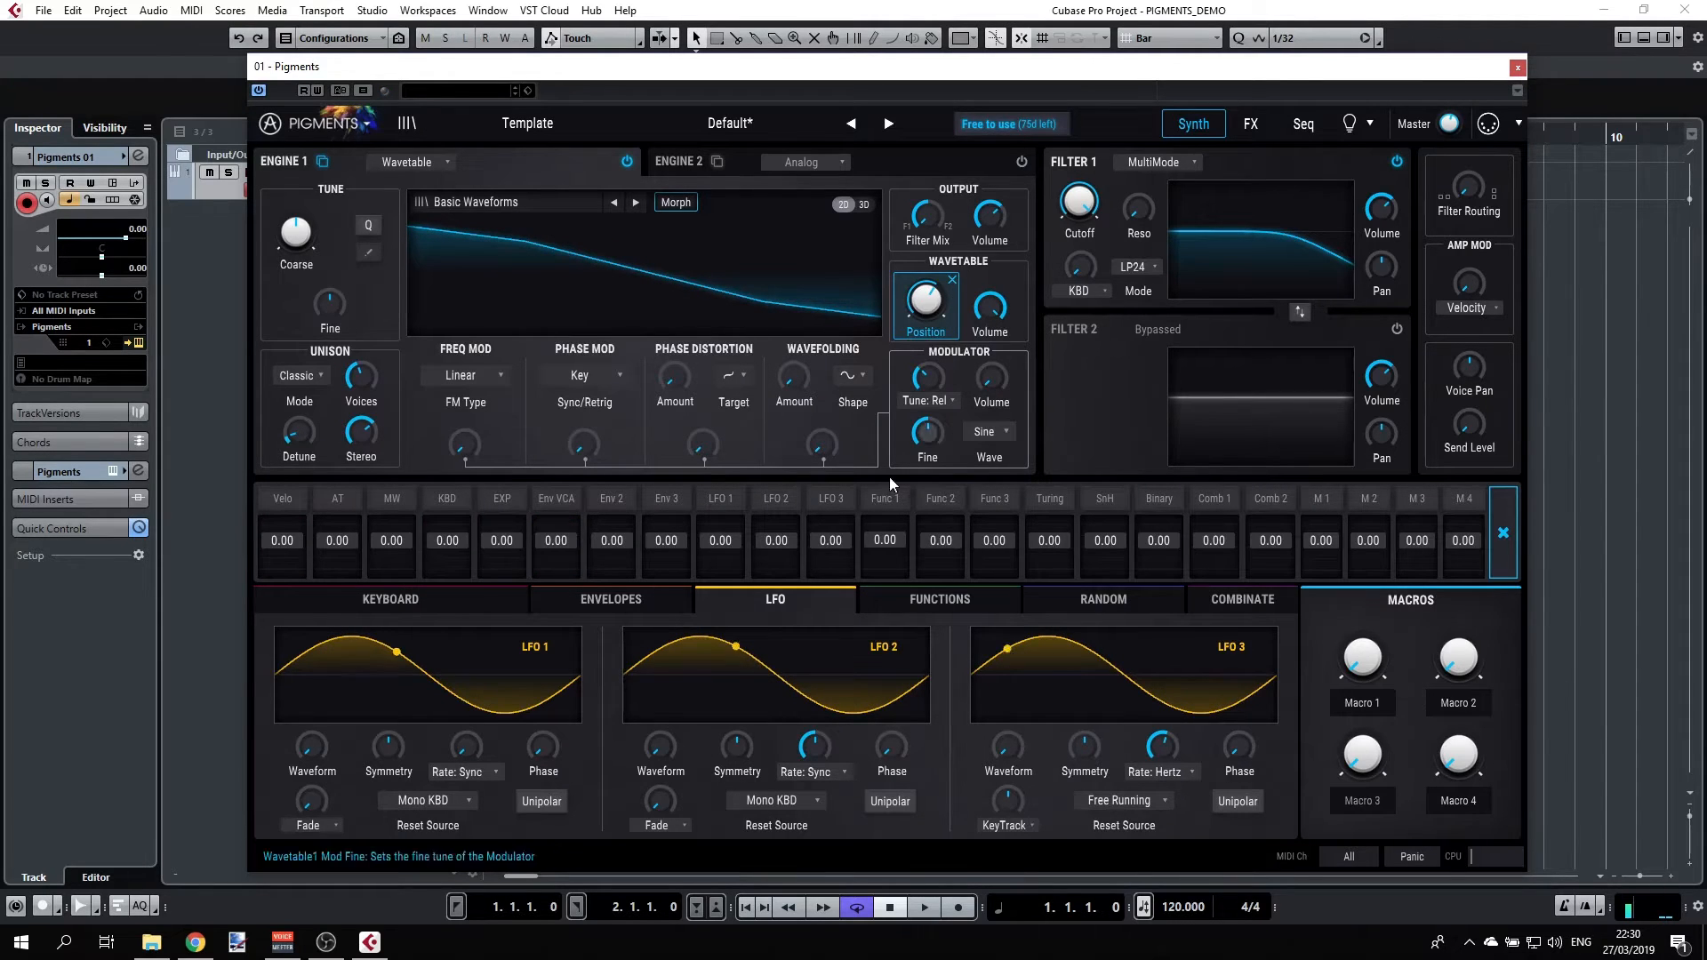
left_click_drag(733, 540, 736, 551)
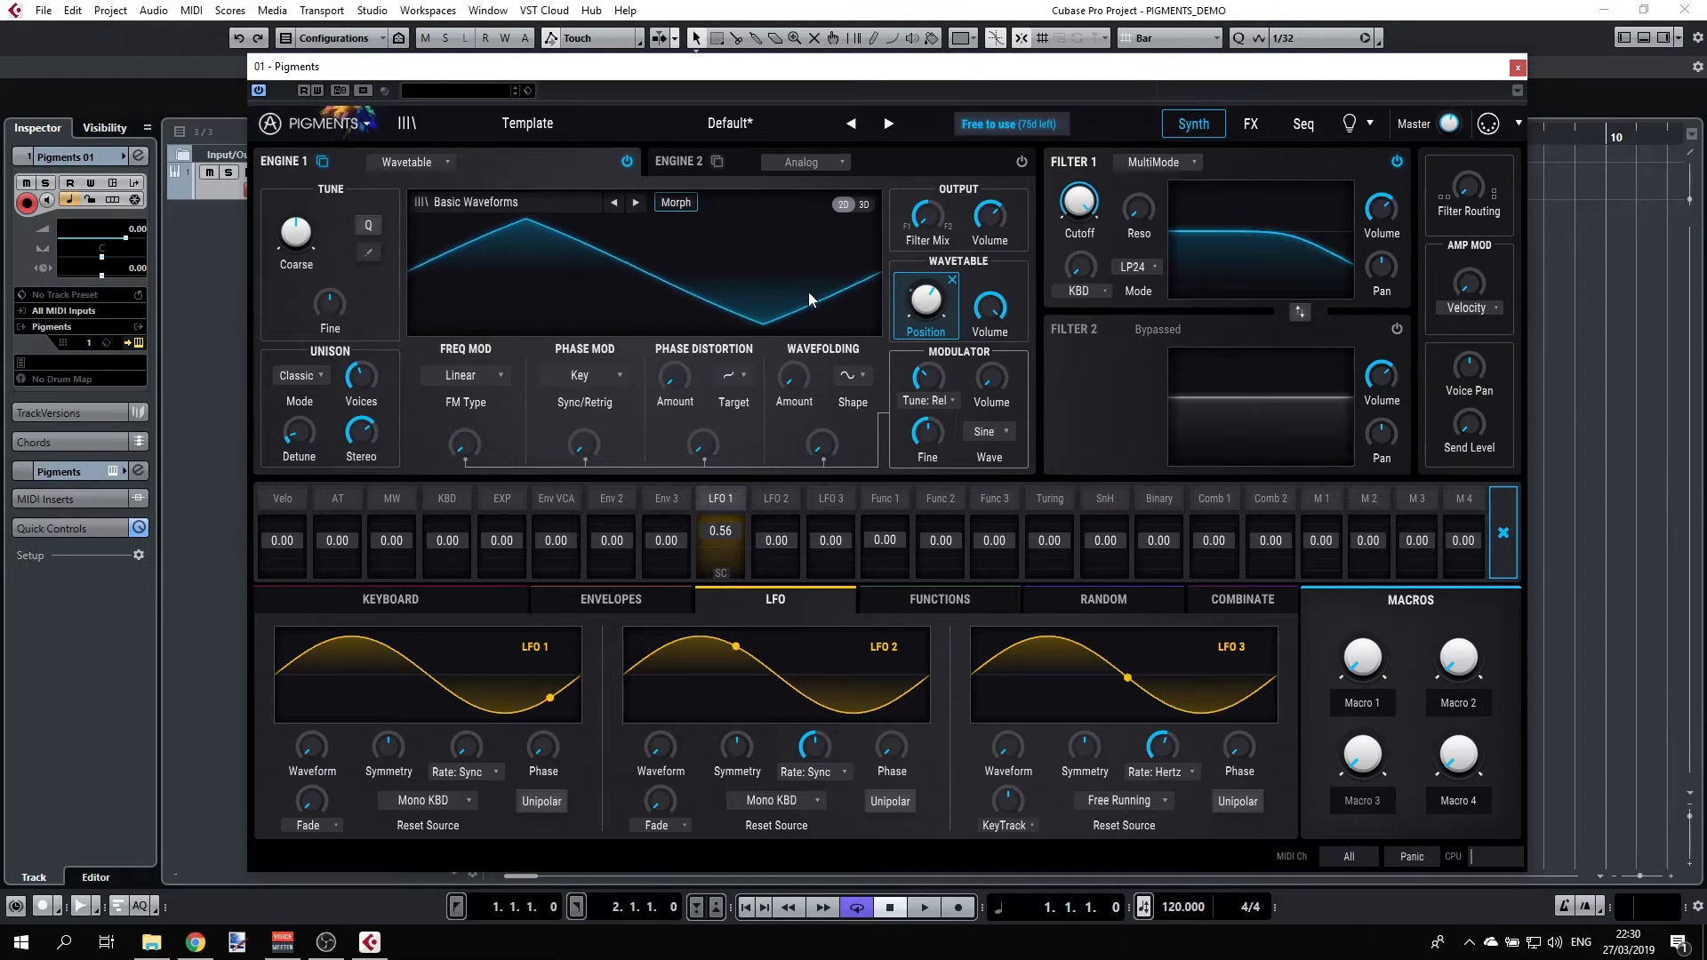
left_click(863, 204)
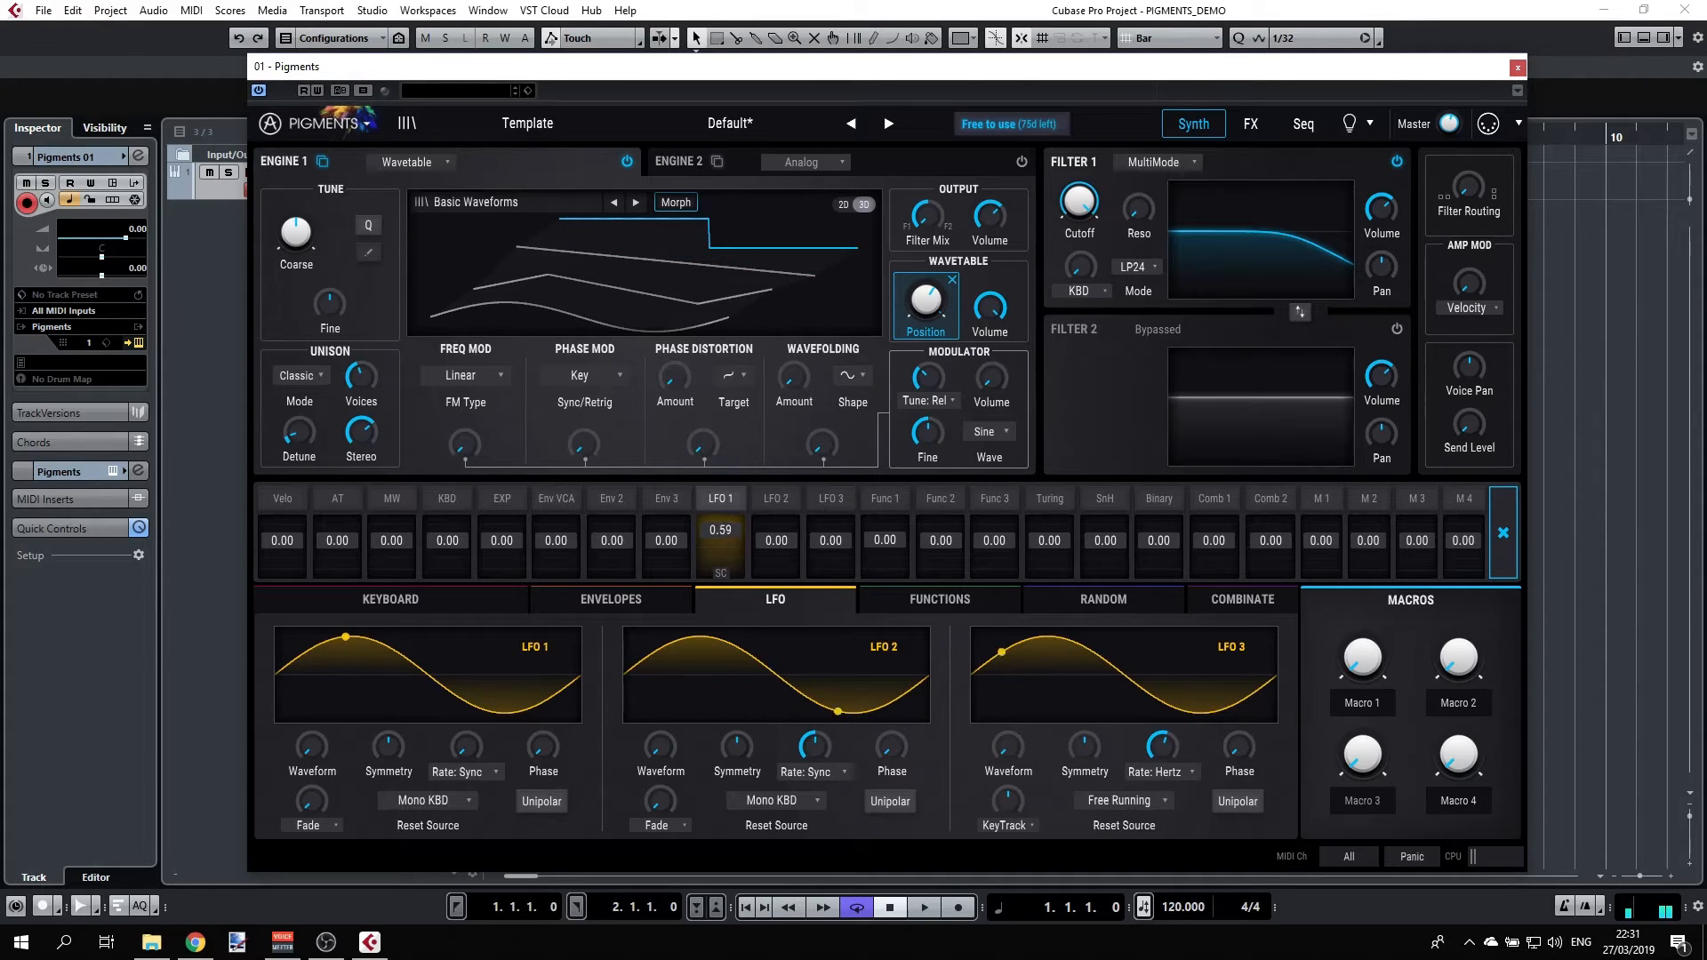
left_click_drag(721, 535, 722, 520)
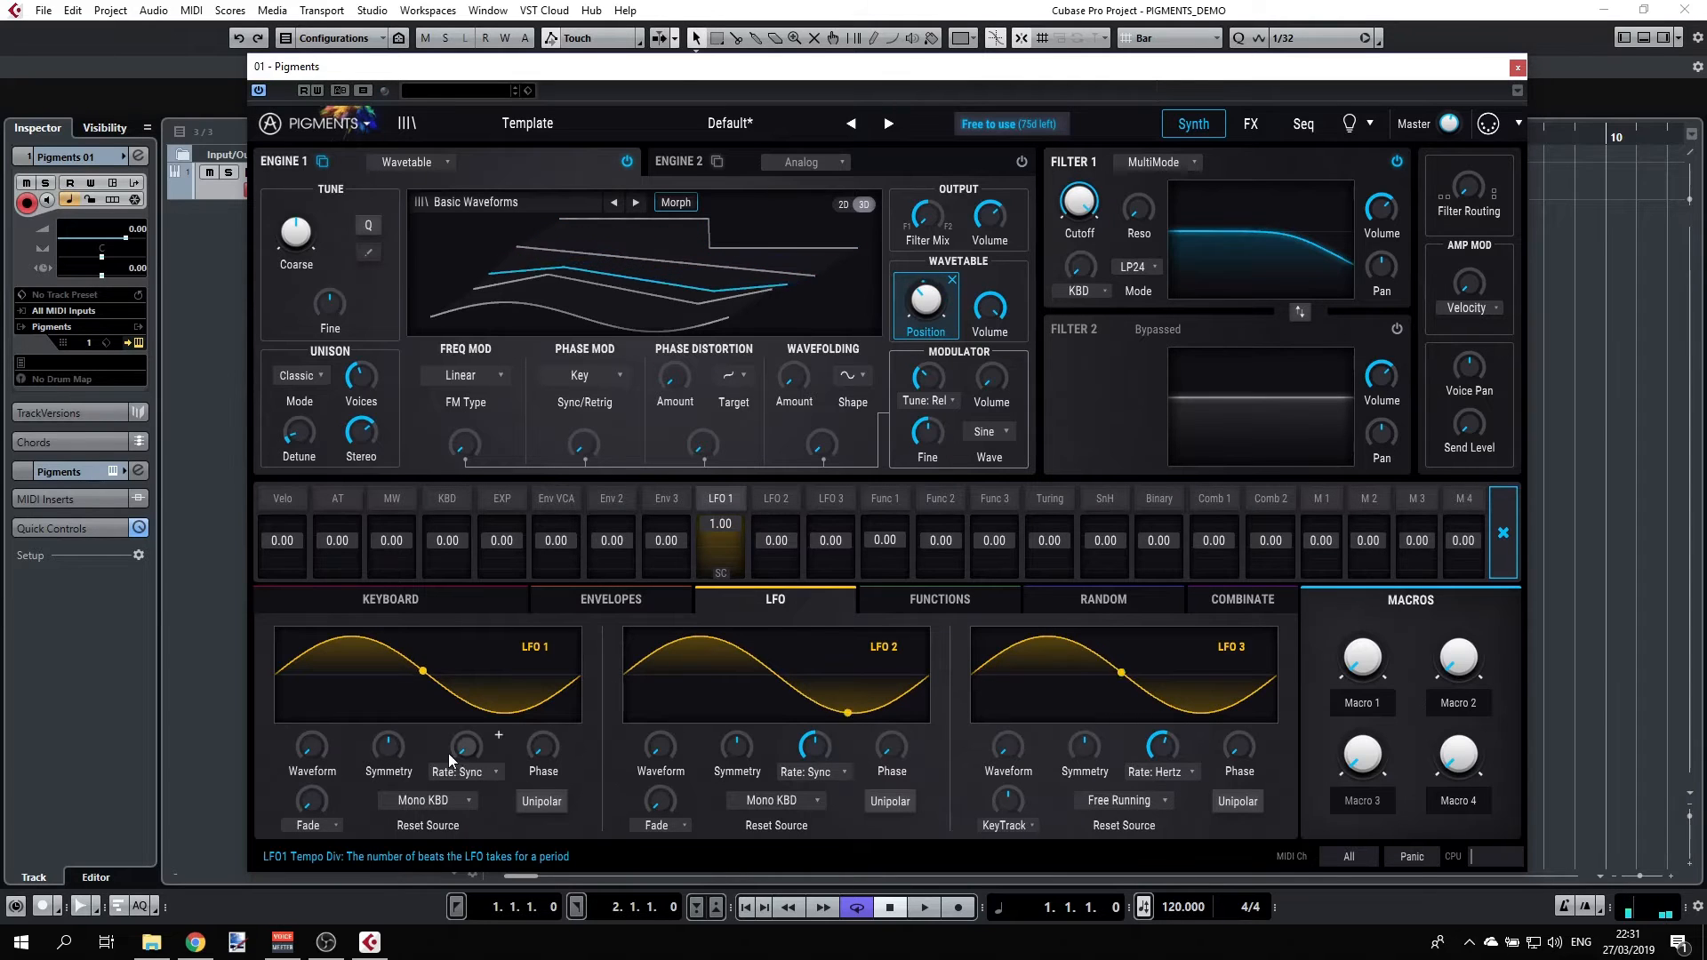
Raise LFO 1's tempo-synced rate to speed up its cycle
mouse_move(462, 747)
scroll(464, 749, "up", 4)
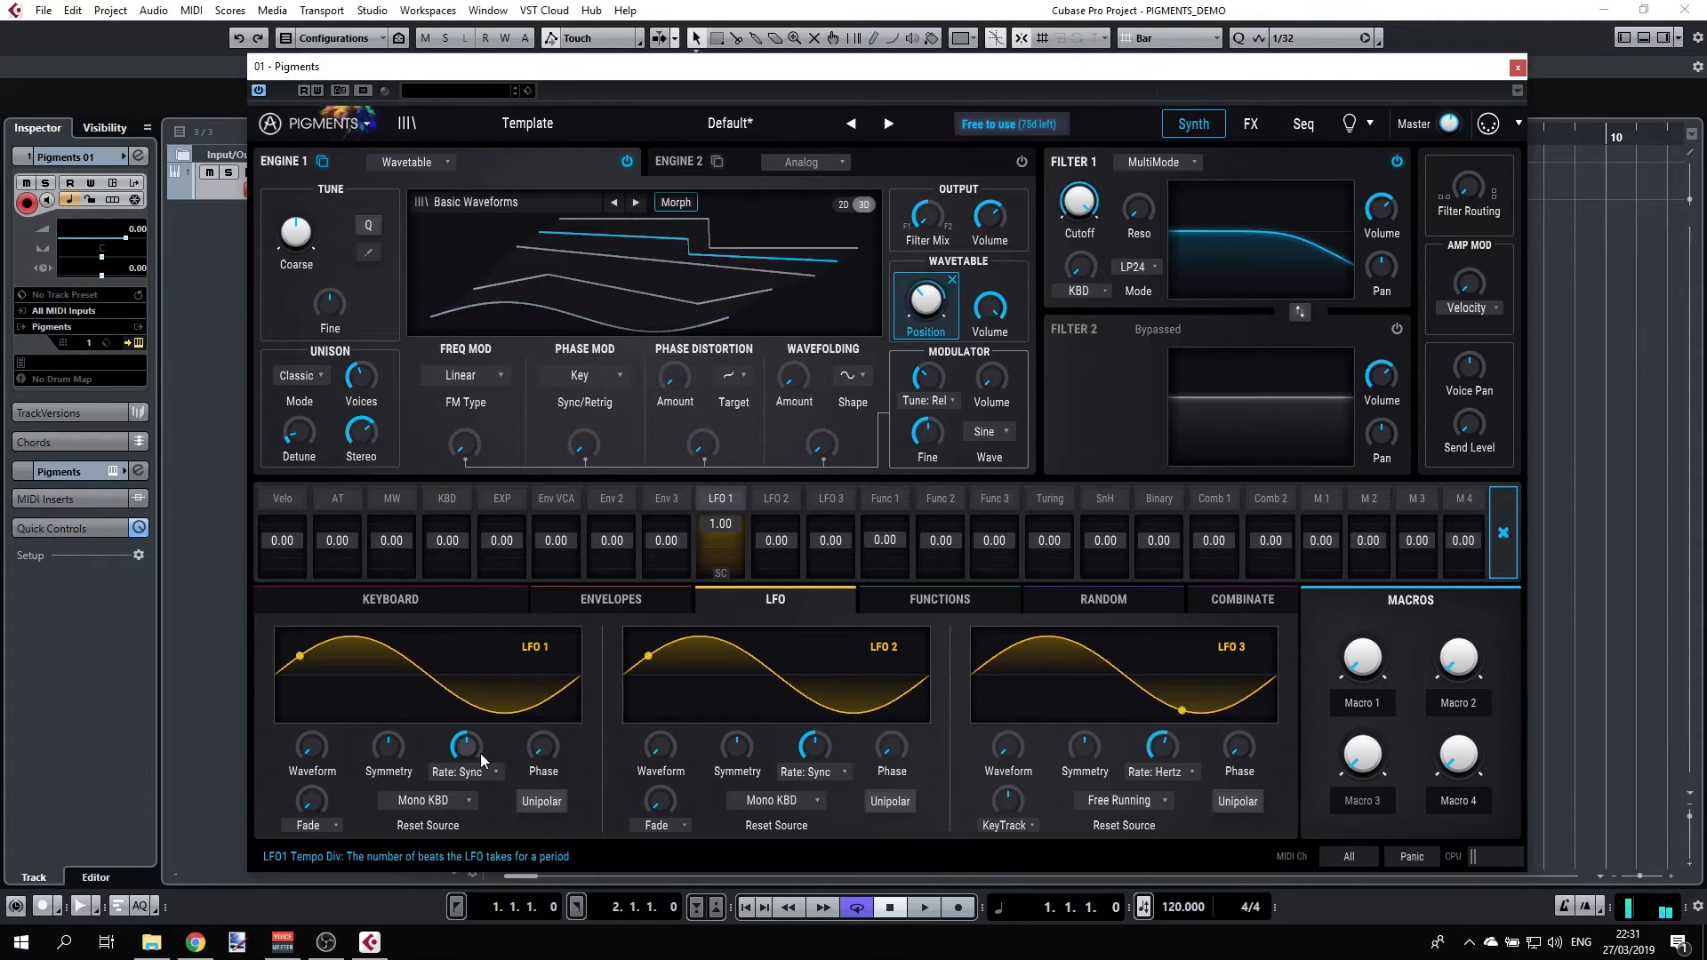
mouse_move(476, 753)
left_mouse_down()
mouse_move(477, 703)
mouse_move(477, 721)
left_mouse_up()
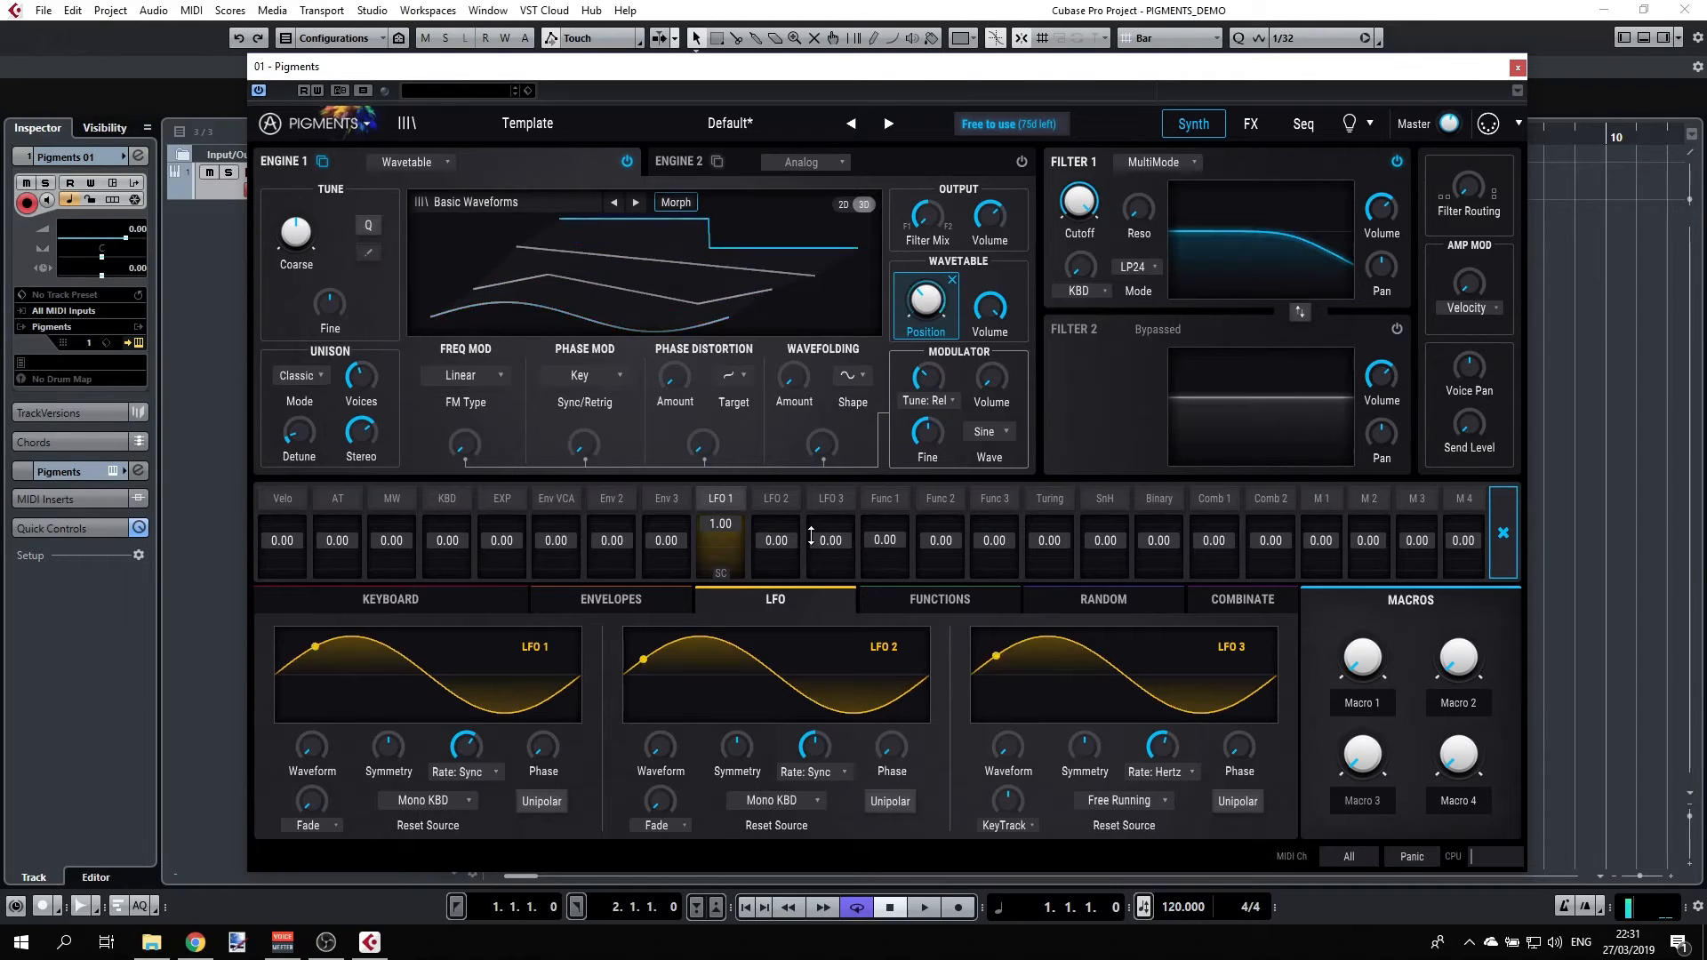
Replace the LFO 1 modulation of the wavetable position with Function 1 at an amount of 0.38
left_click_drag(910, 545, 910, 510)
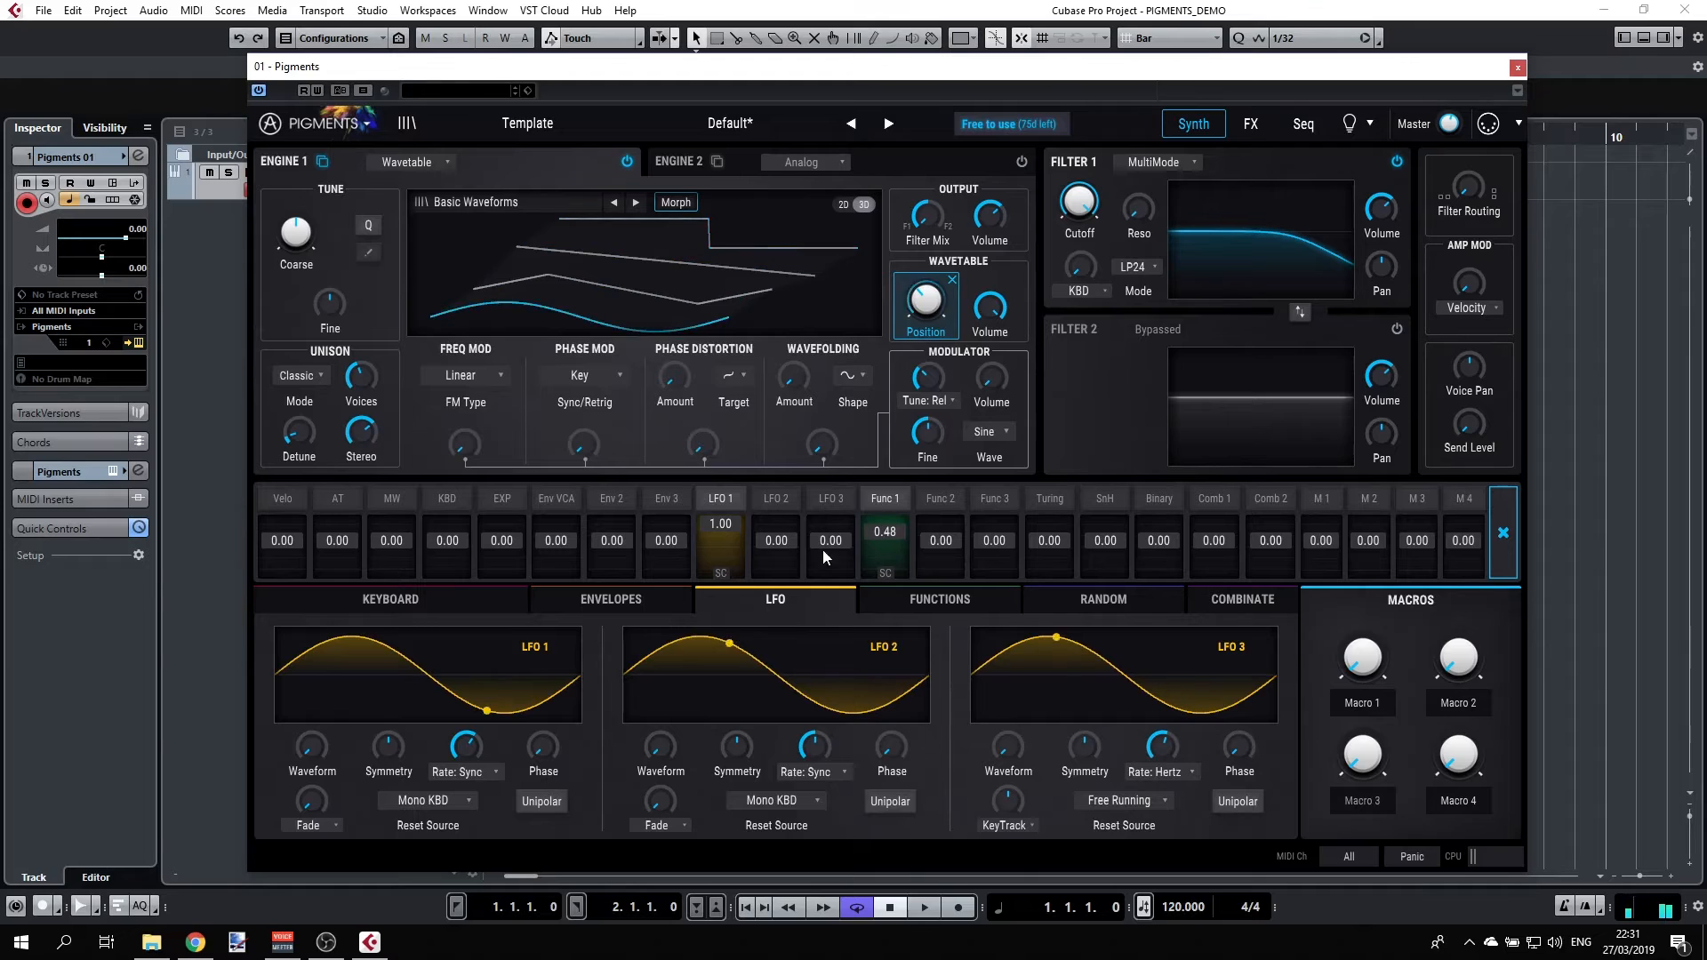
double_click(721, 526)
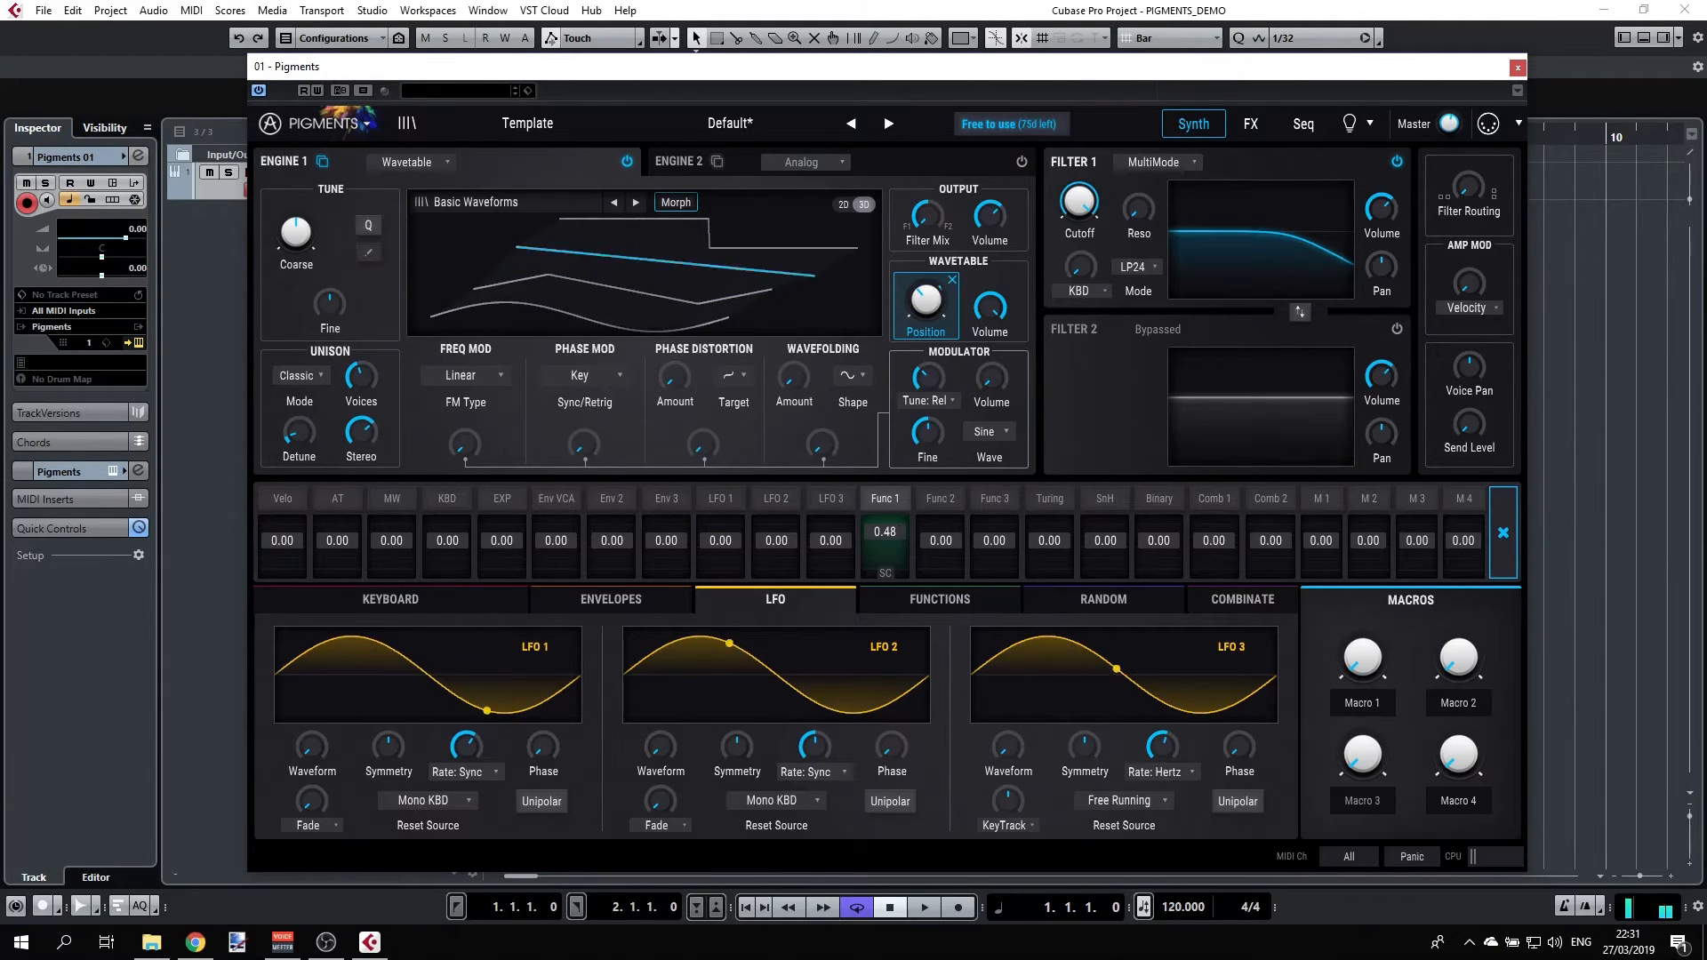
left_click_drag(899, 534, 914, 605)
Shape Function 1 into a zigzag with valleys at level 0.00 and peaks including 0.827 at time 0.283 and 0.633 at time 0.812
left_click(914, 604)
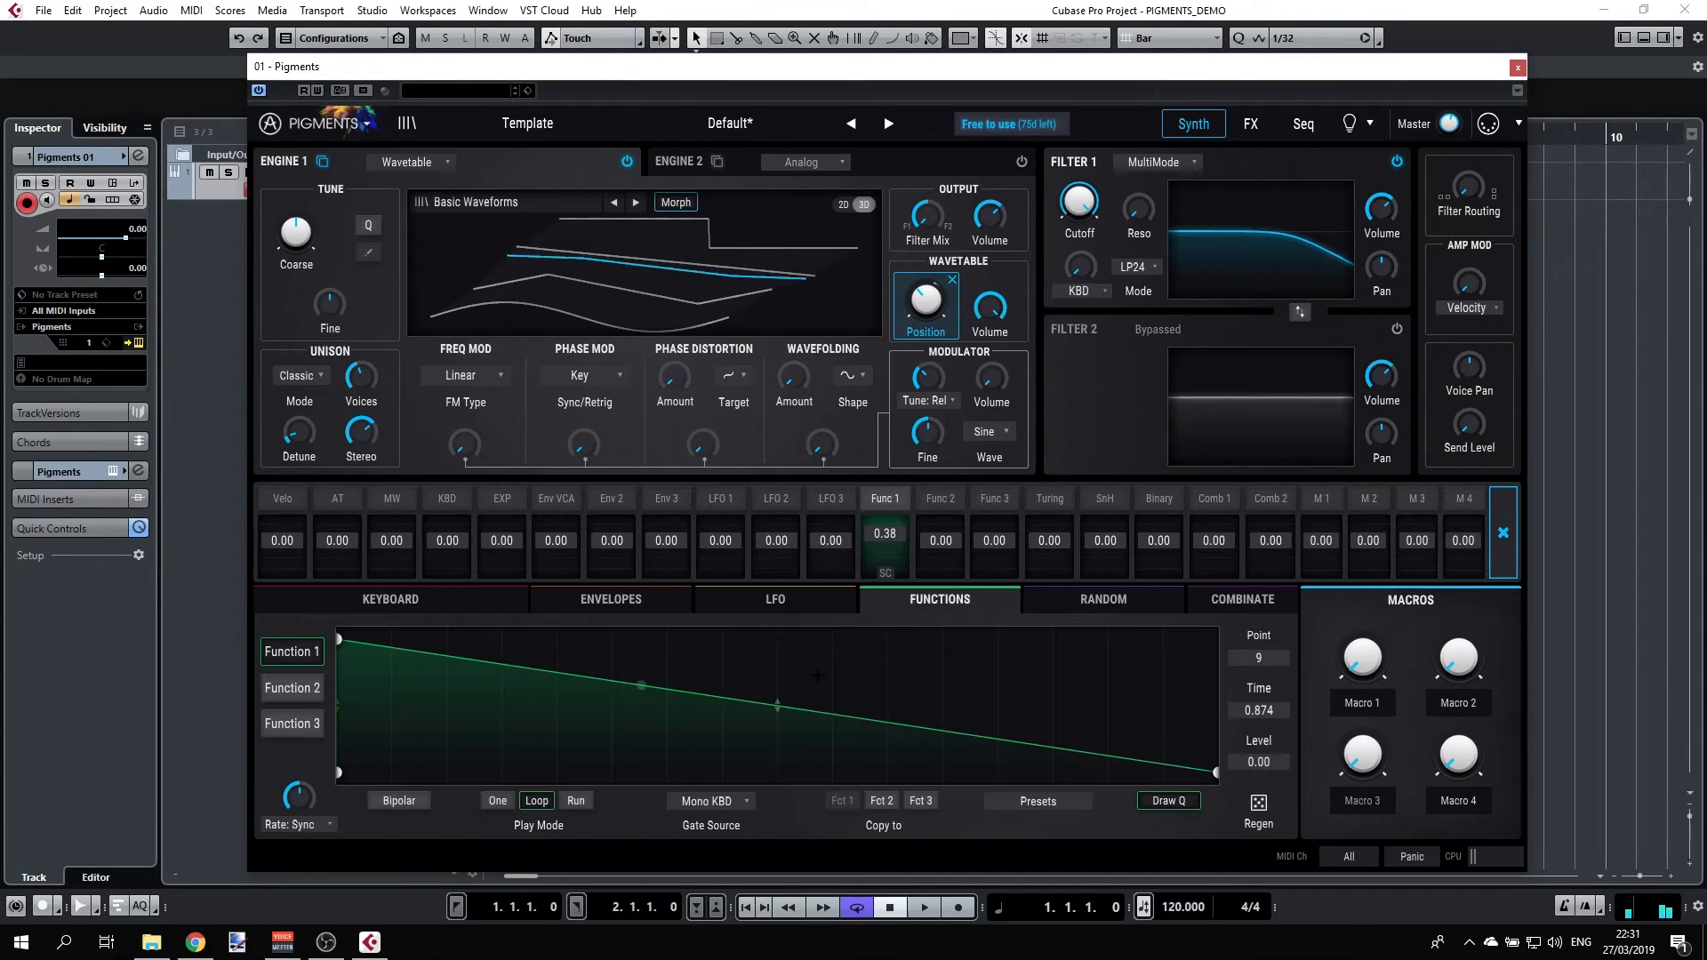
left_click_drag(492, 728, 473, 772)
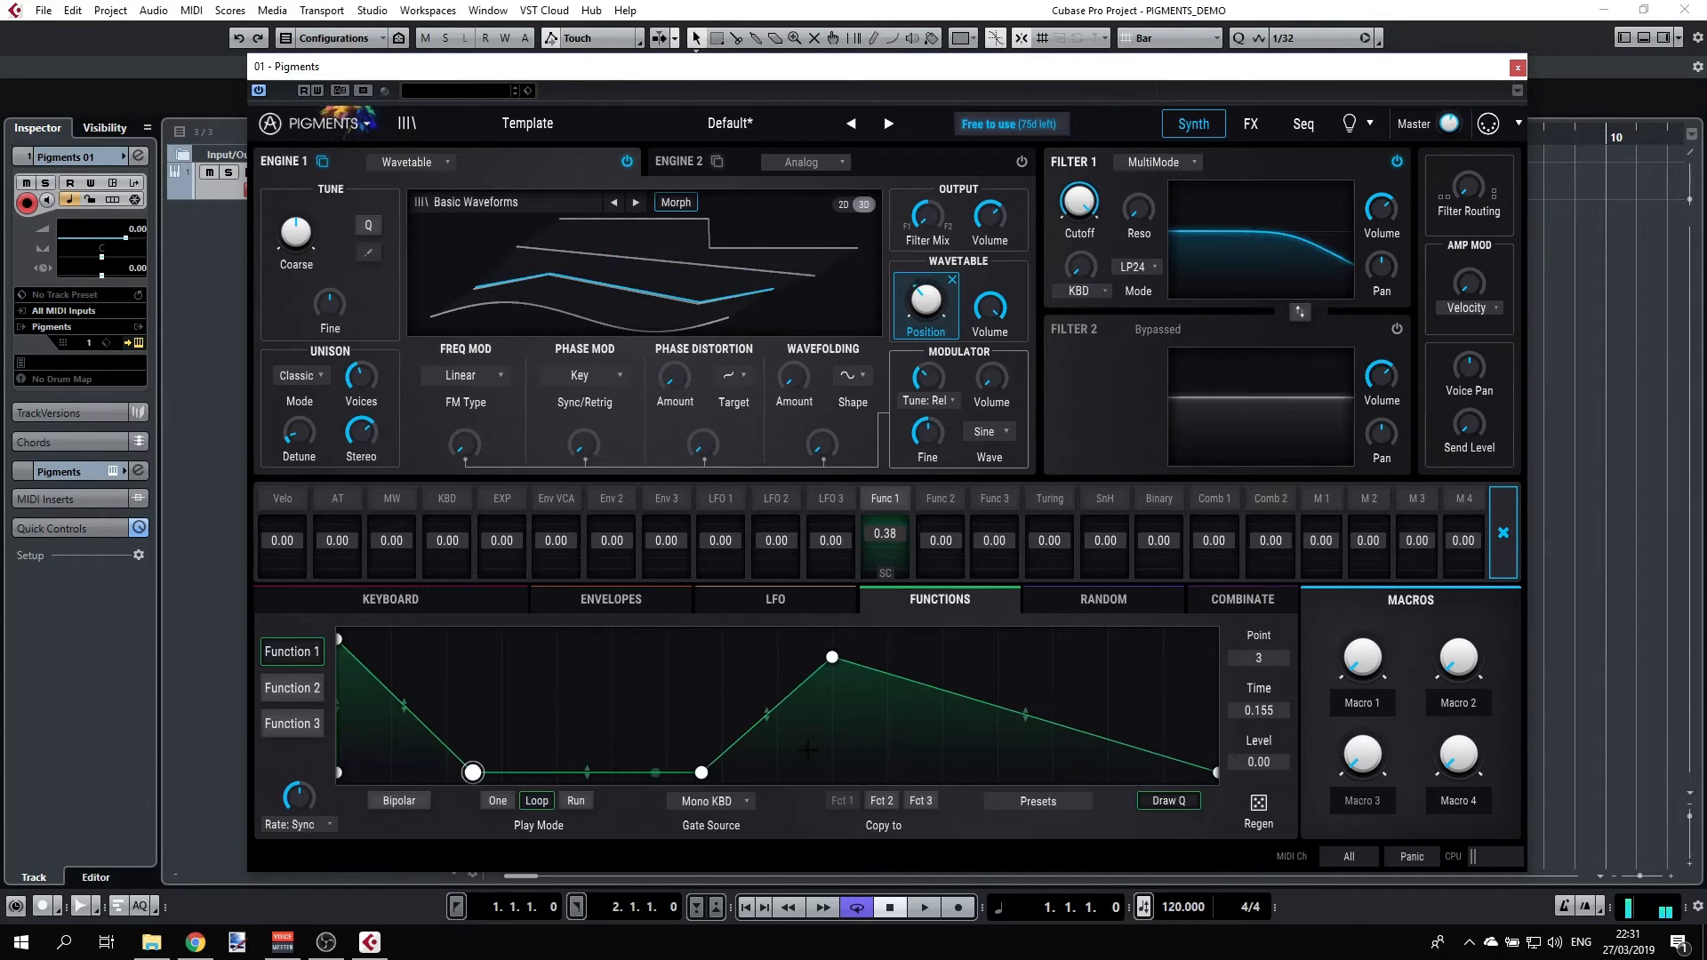
left_click_drag(944, 705, 921, 772)
left_click(596, 715)
left_click_drag(587, 670, 585, 662)
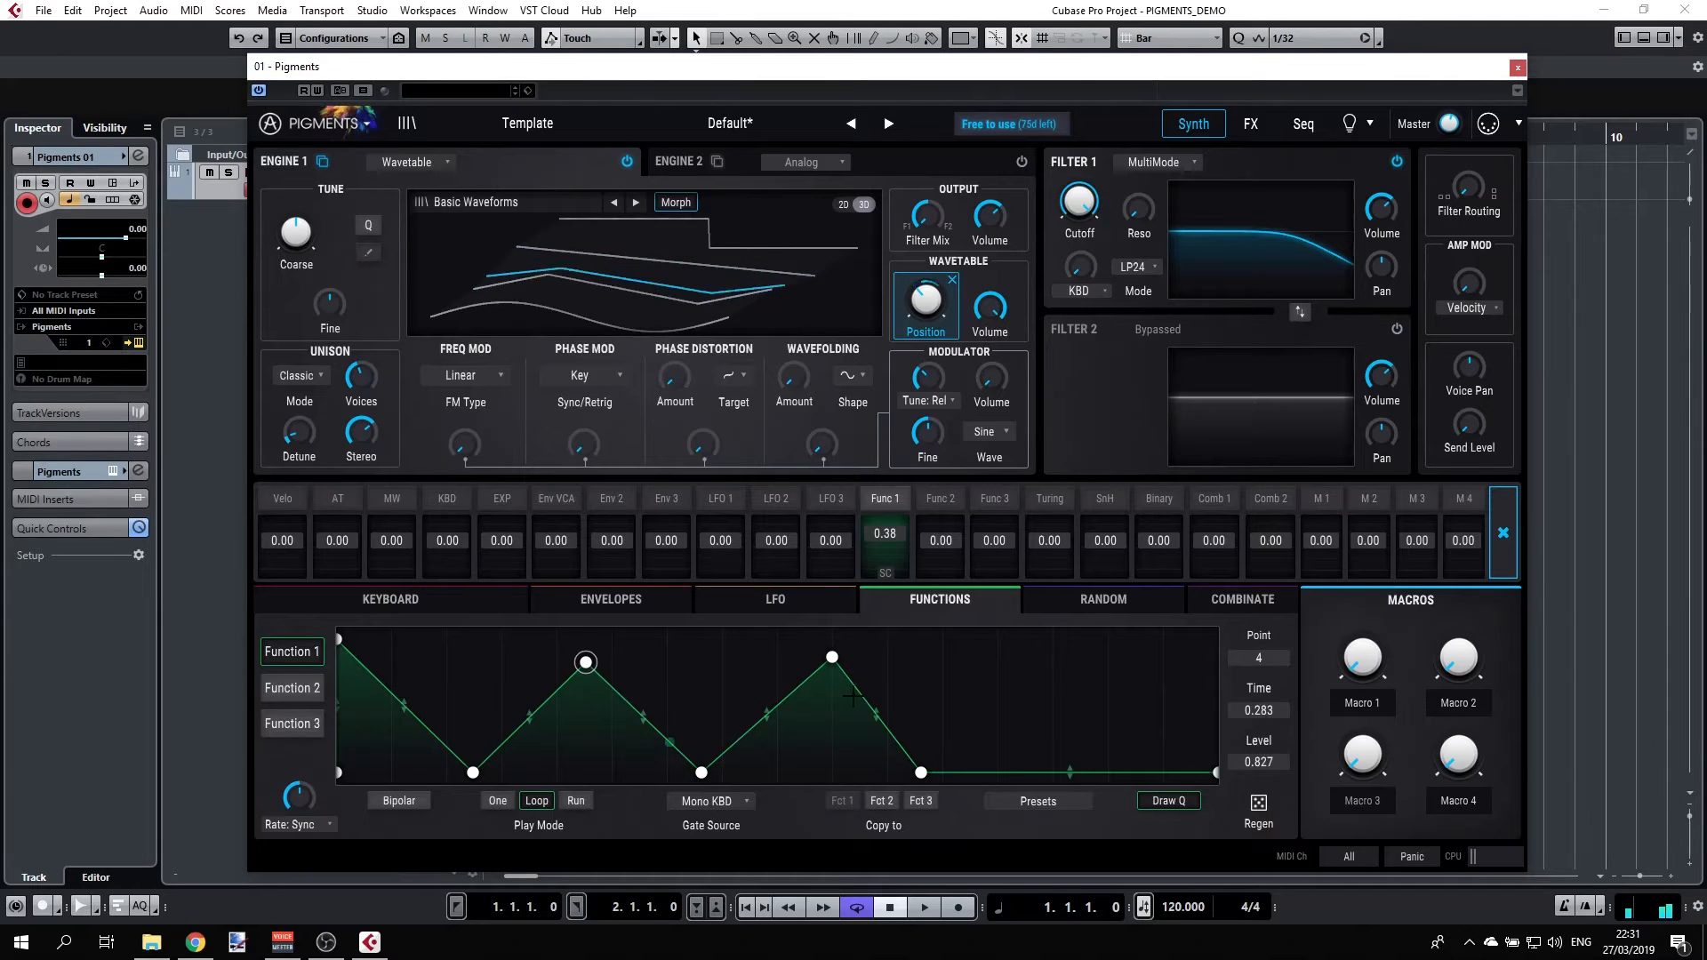
left_click_drag(1053, 773, 1053, 687)
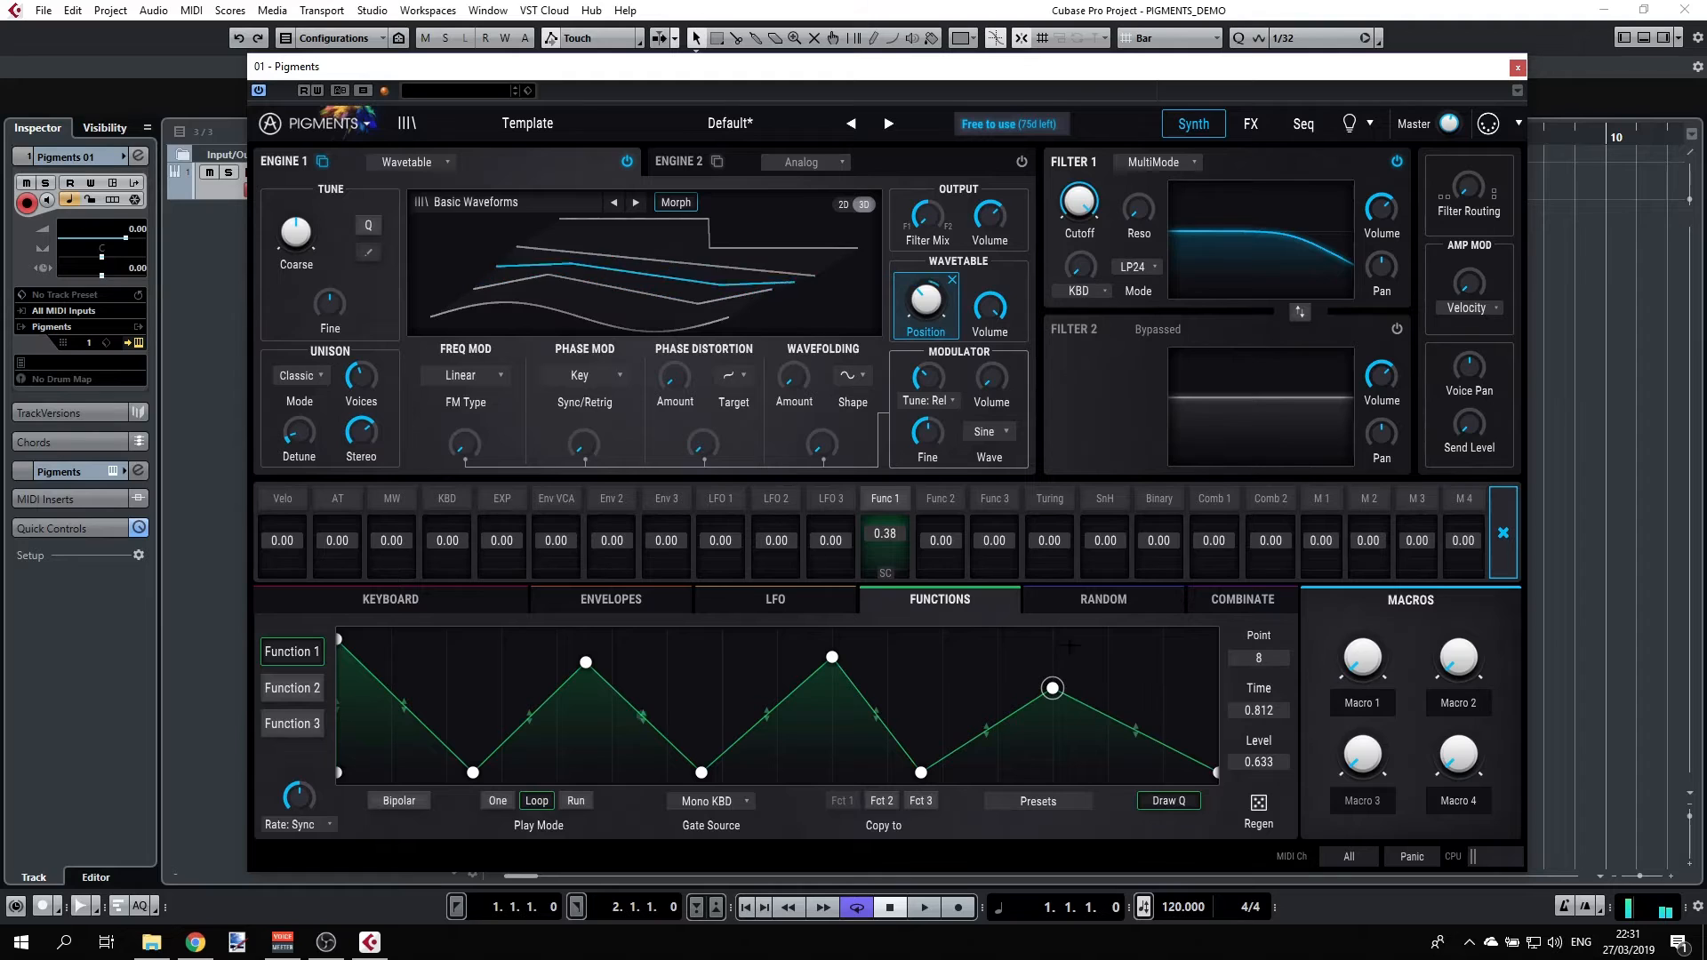
Remove the Function 1 modulation, return the wavetable display to 2D and lower the wavetable position to the sine waveform
double_click(884, 535)
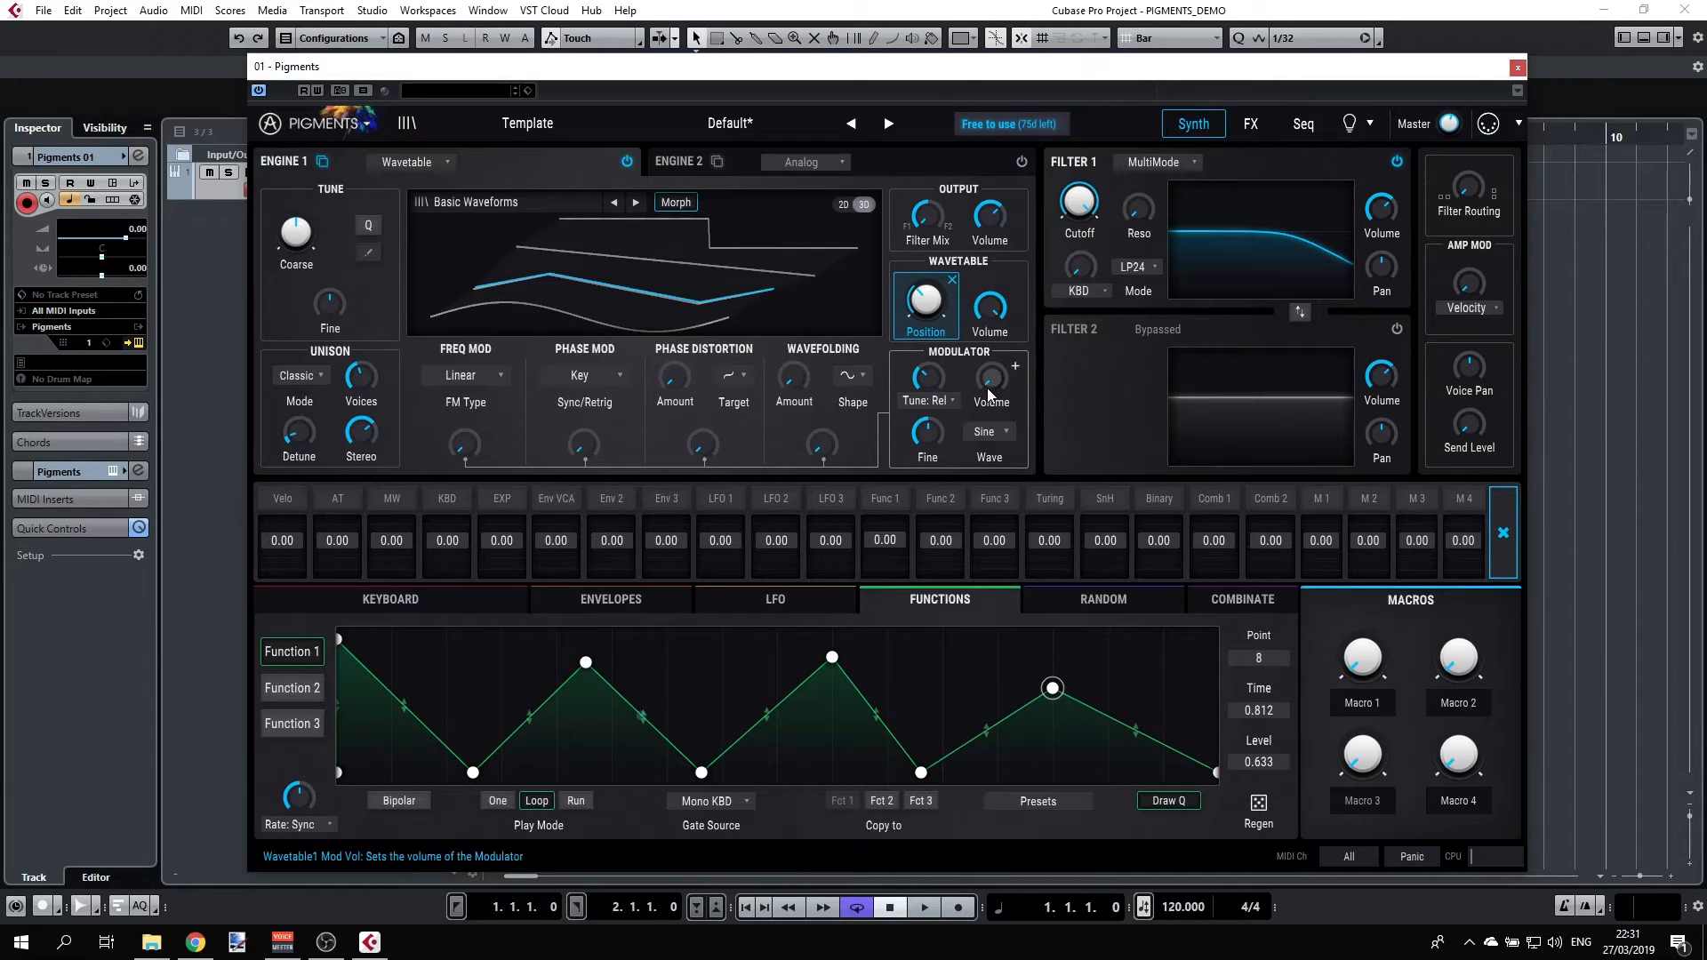
mouse_move(991, 391)
left_click(844, 205)
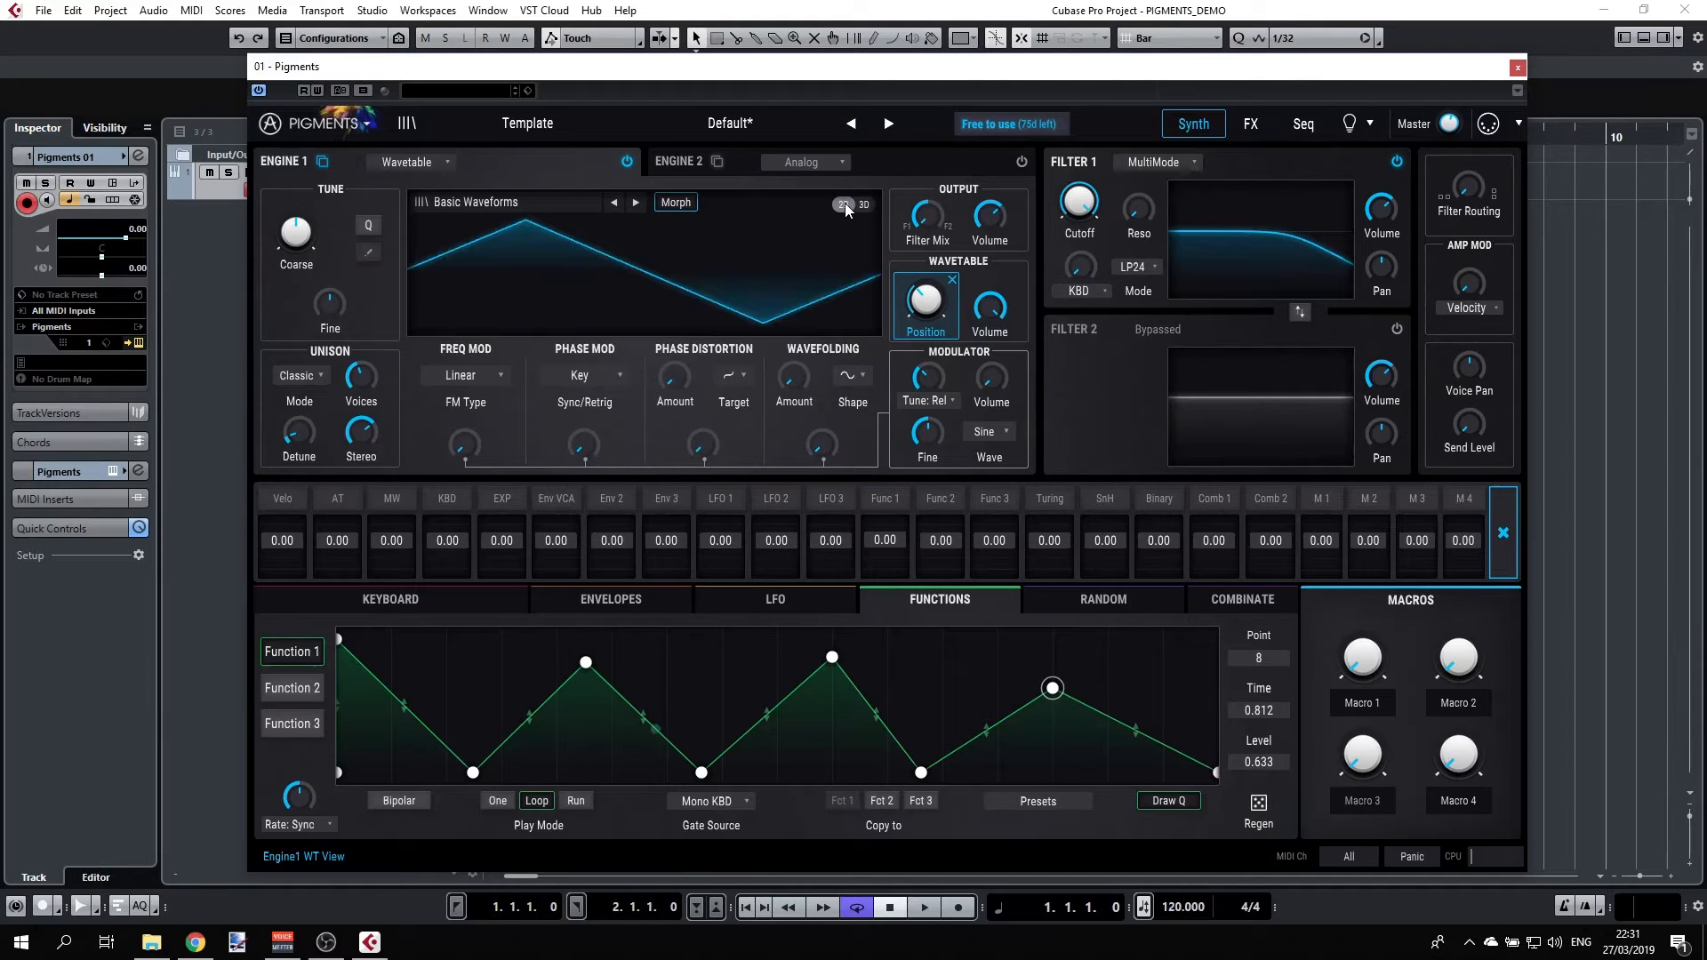
left_click_drag(925, 302, 925, 330)
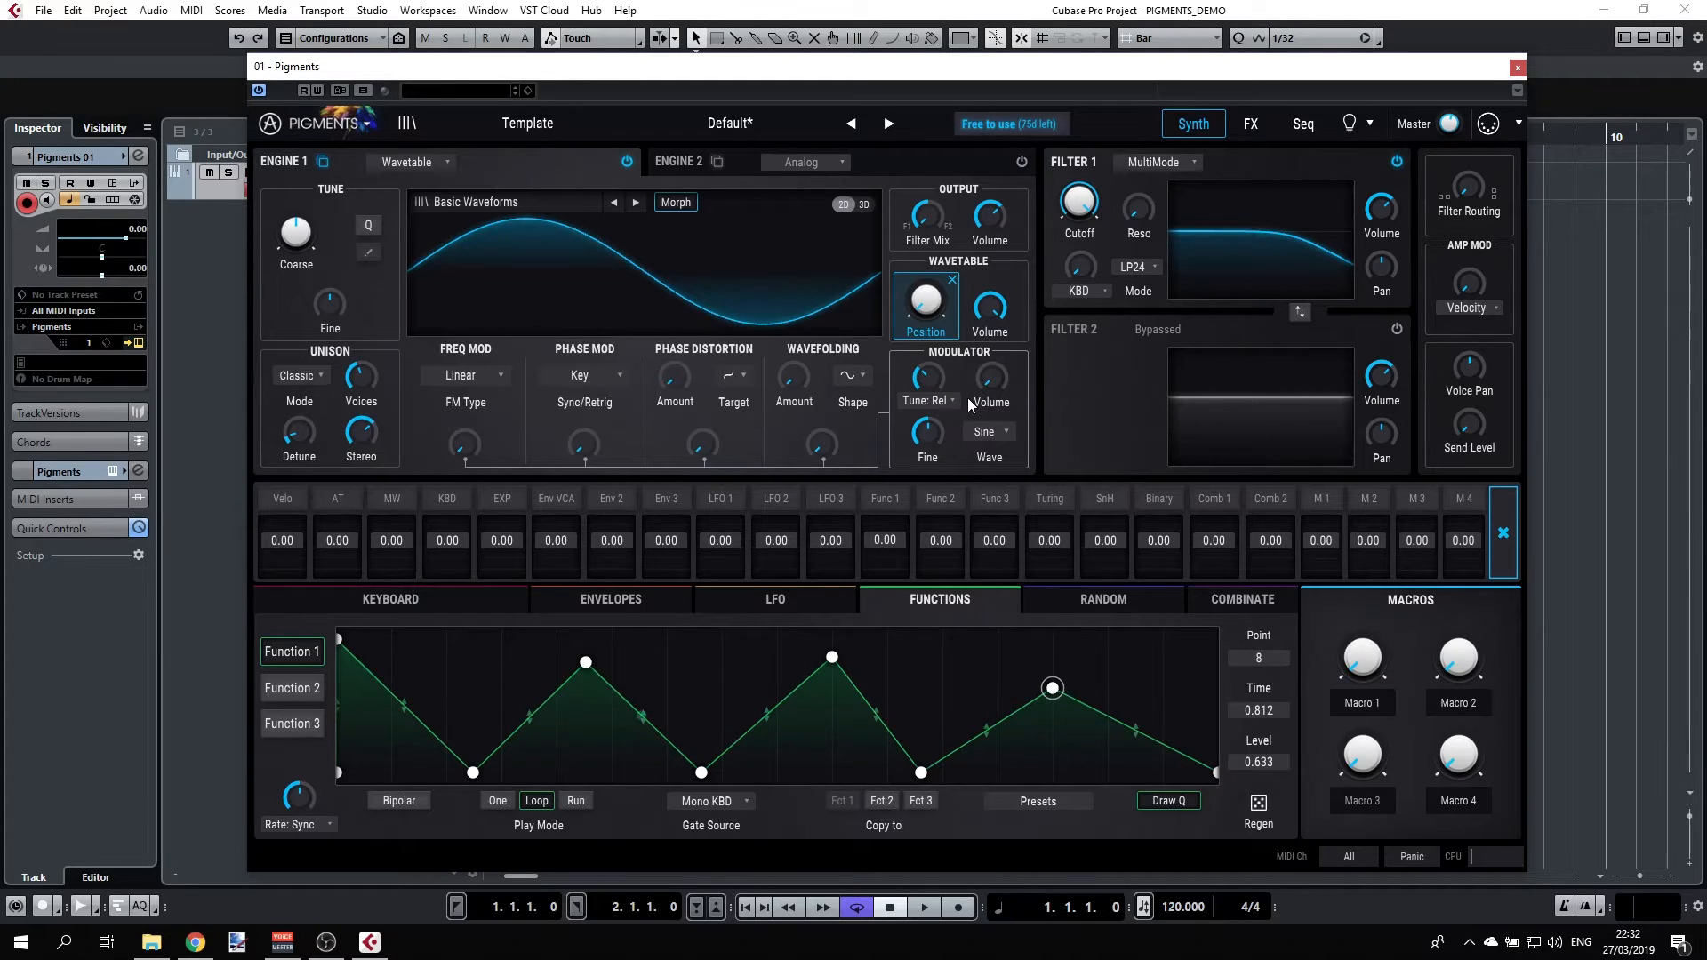
Raise the volume of Engine 1's modulator and increase its coarse tuning
left_click_drag(990, 380, 990, 354)
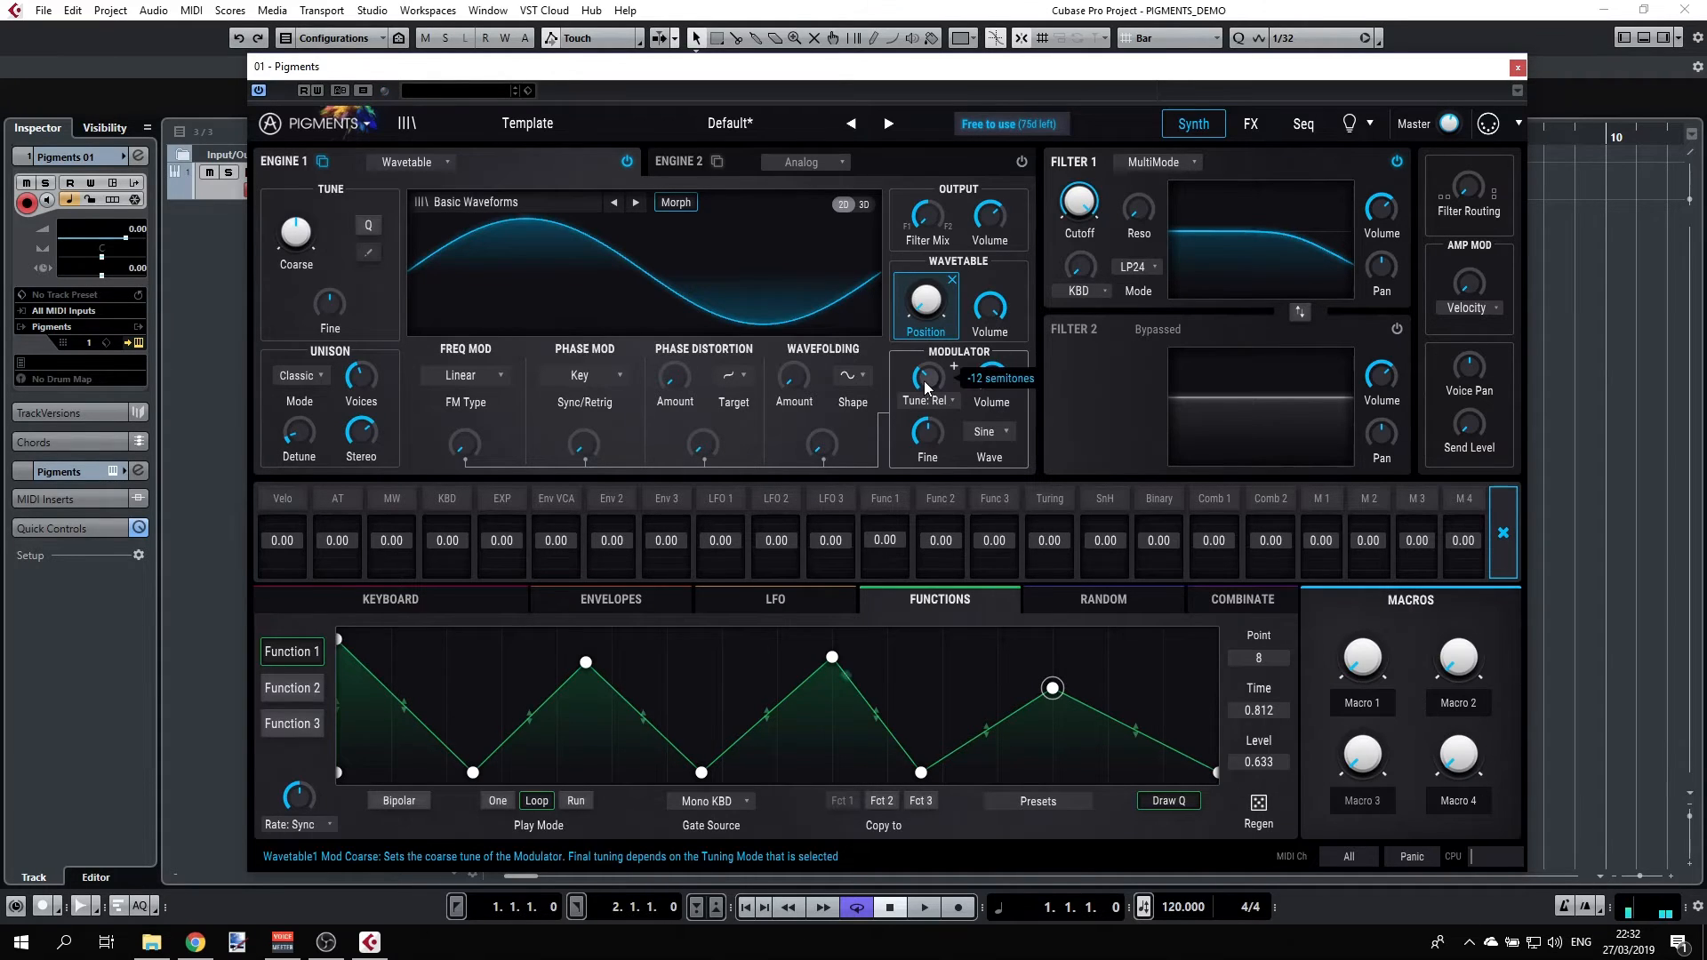
mouse_move(930, 382)
left_click_drag(929, 380, 929, 341)
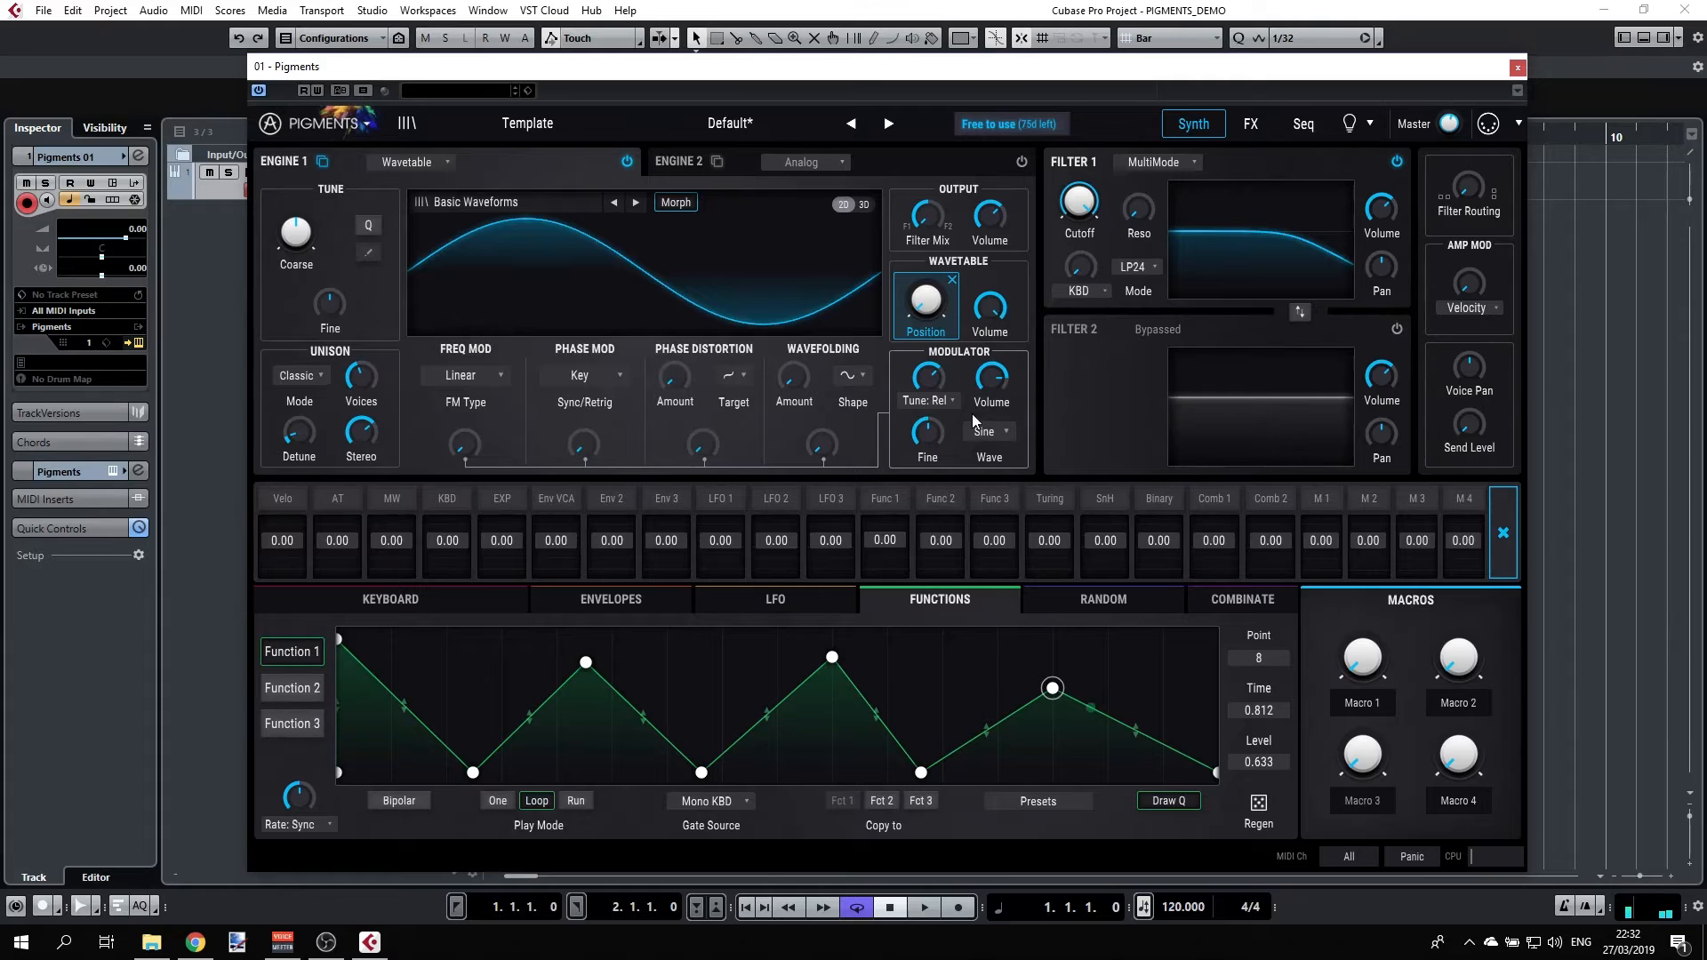
Try the modulator's Absolute and Hertz tuning modes, adjusting the frequency to 262 Hz, and return it to Relative
left_click(925, 401)
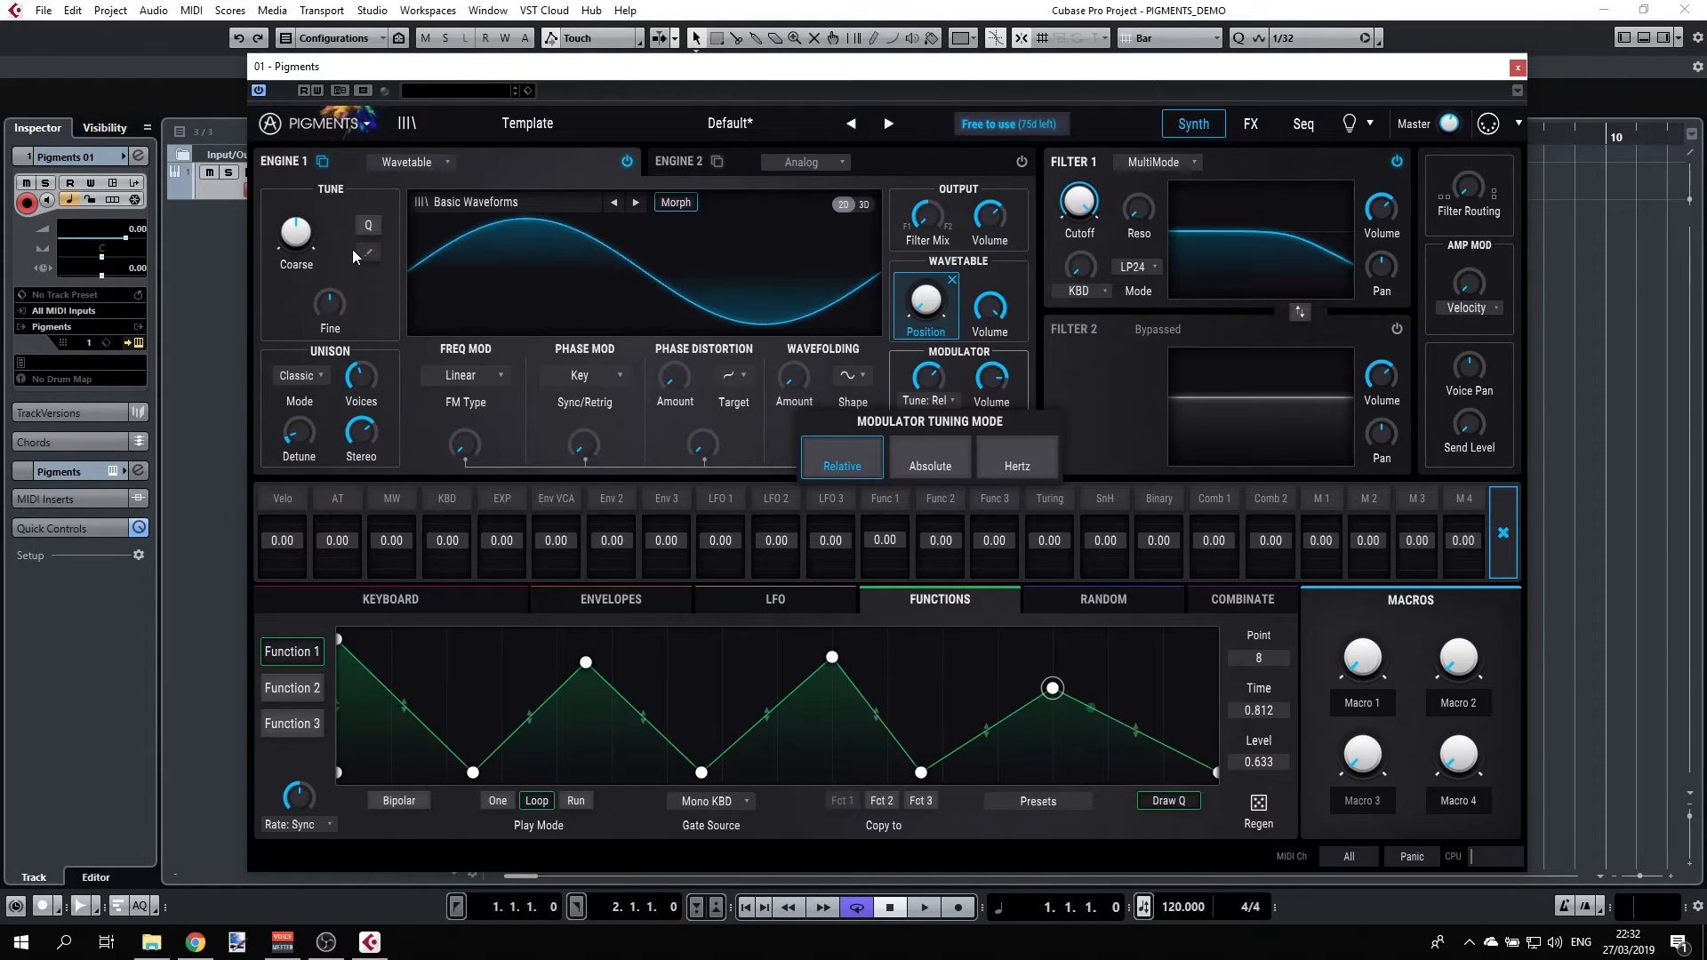
left_click(935, 455)
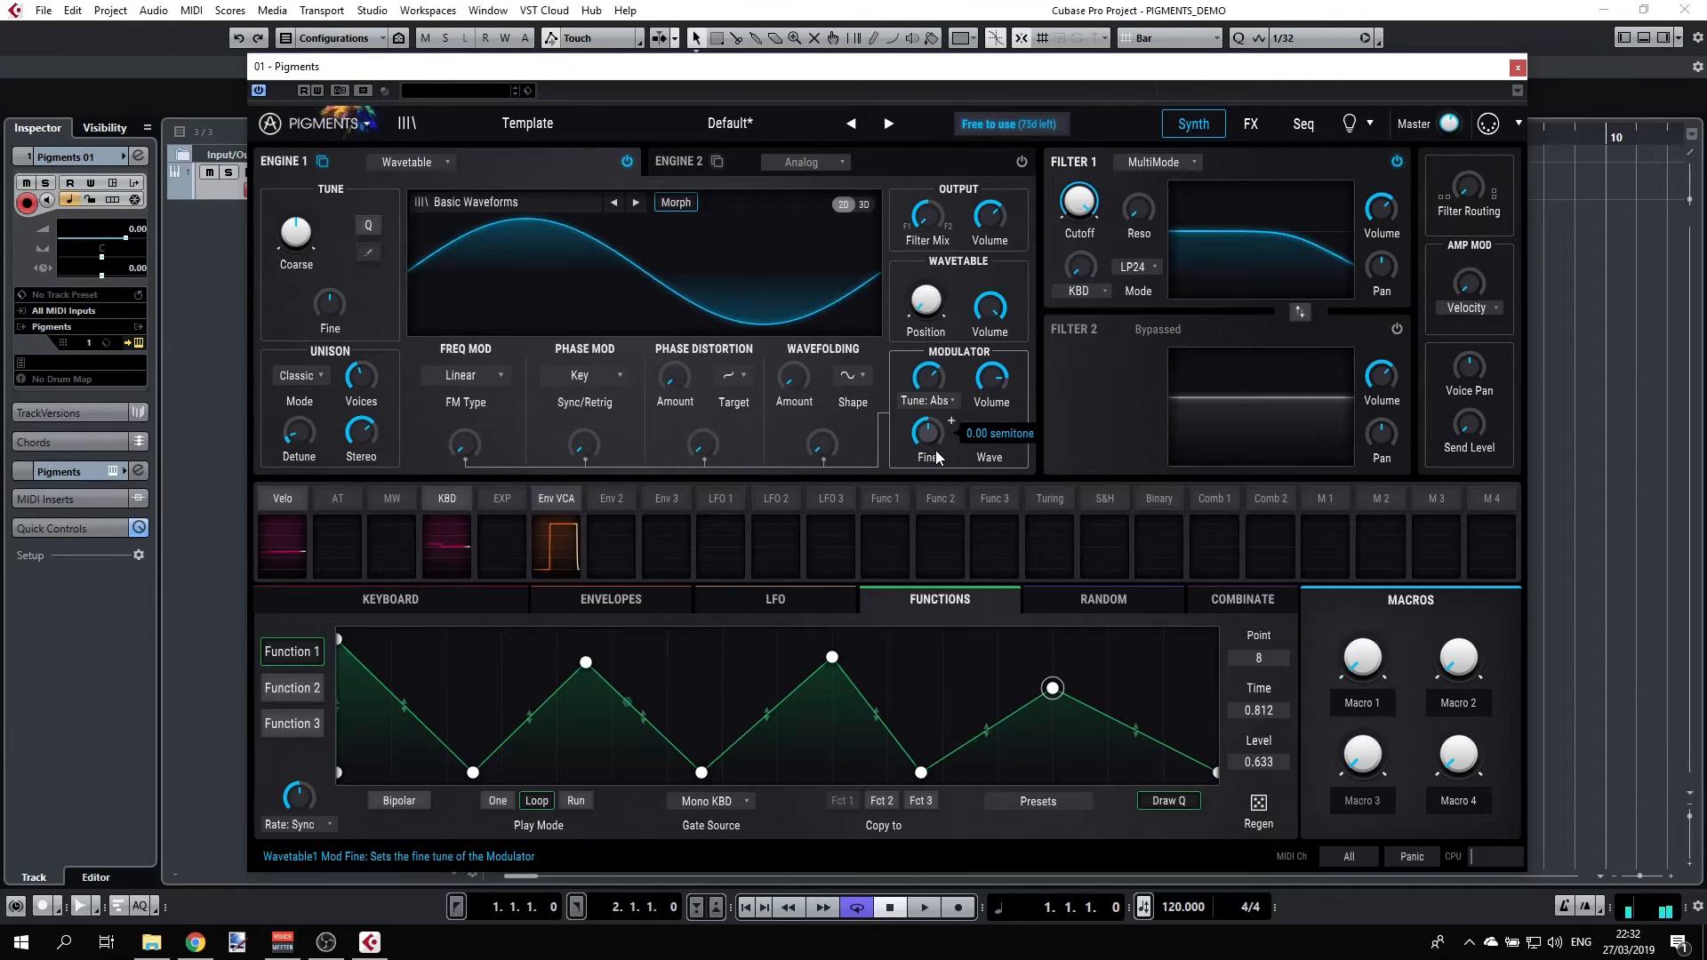
left_click(939, 402)
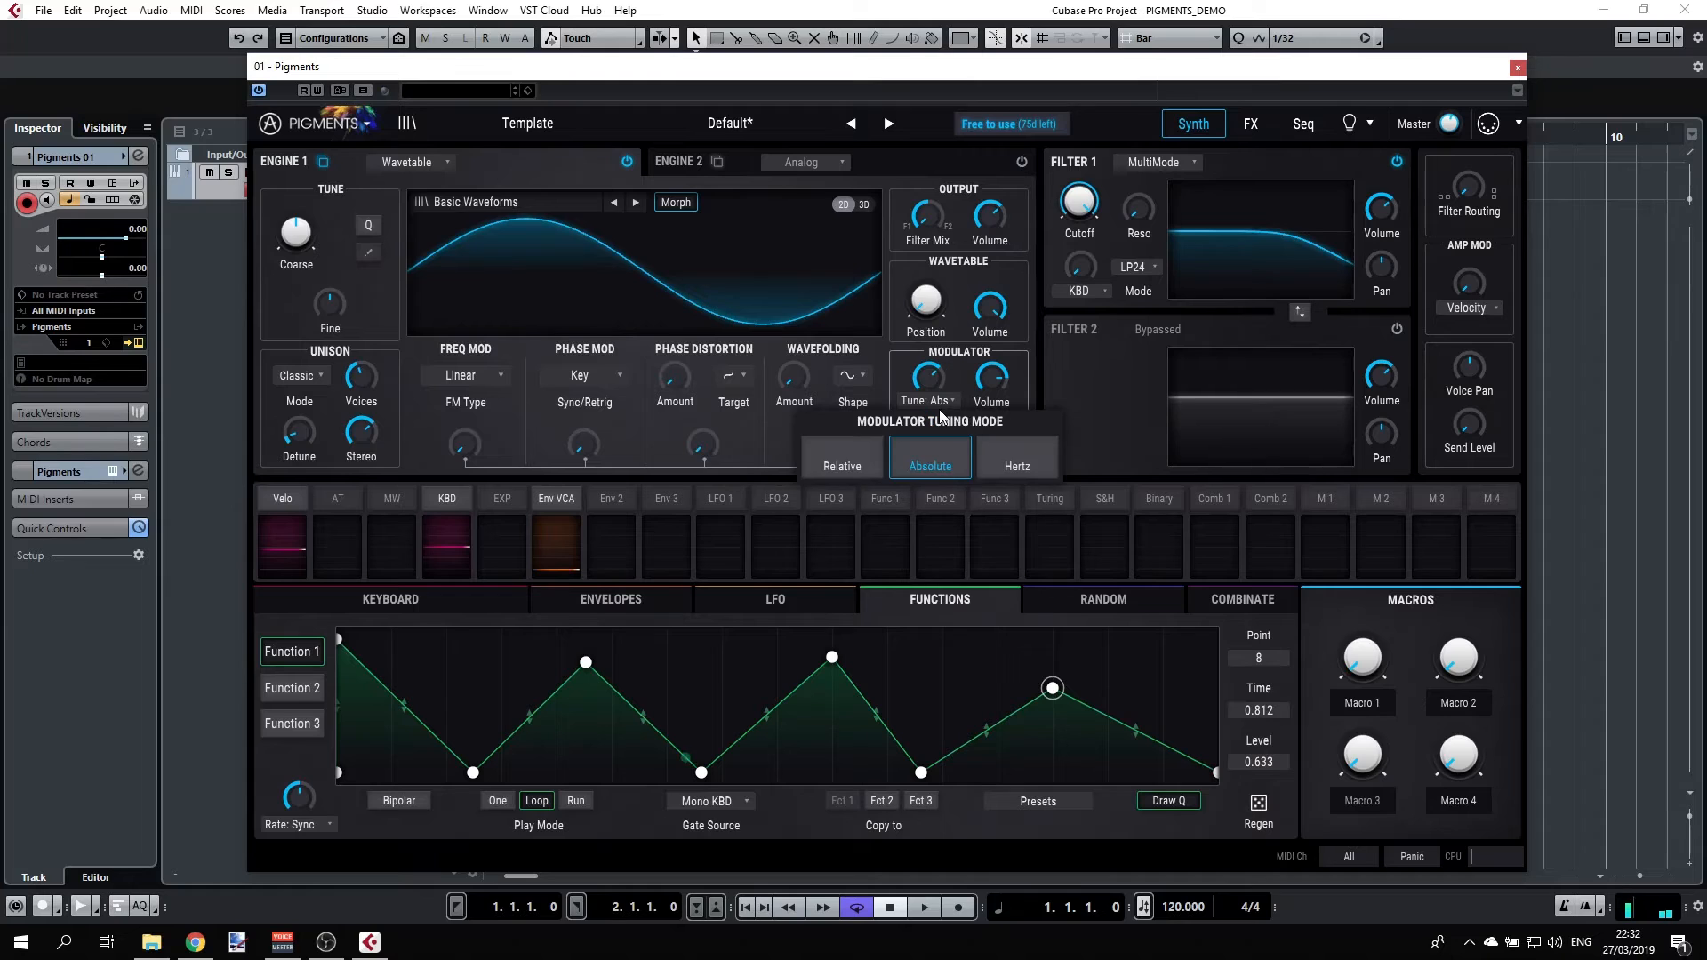
left_click(1020, 456)
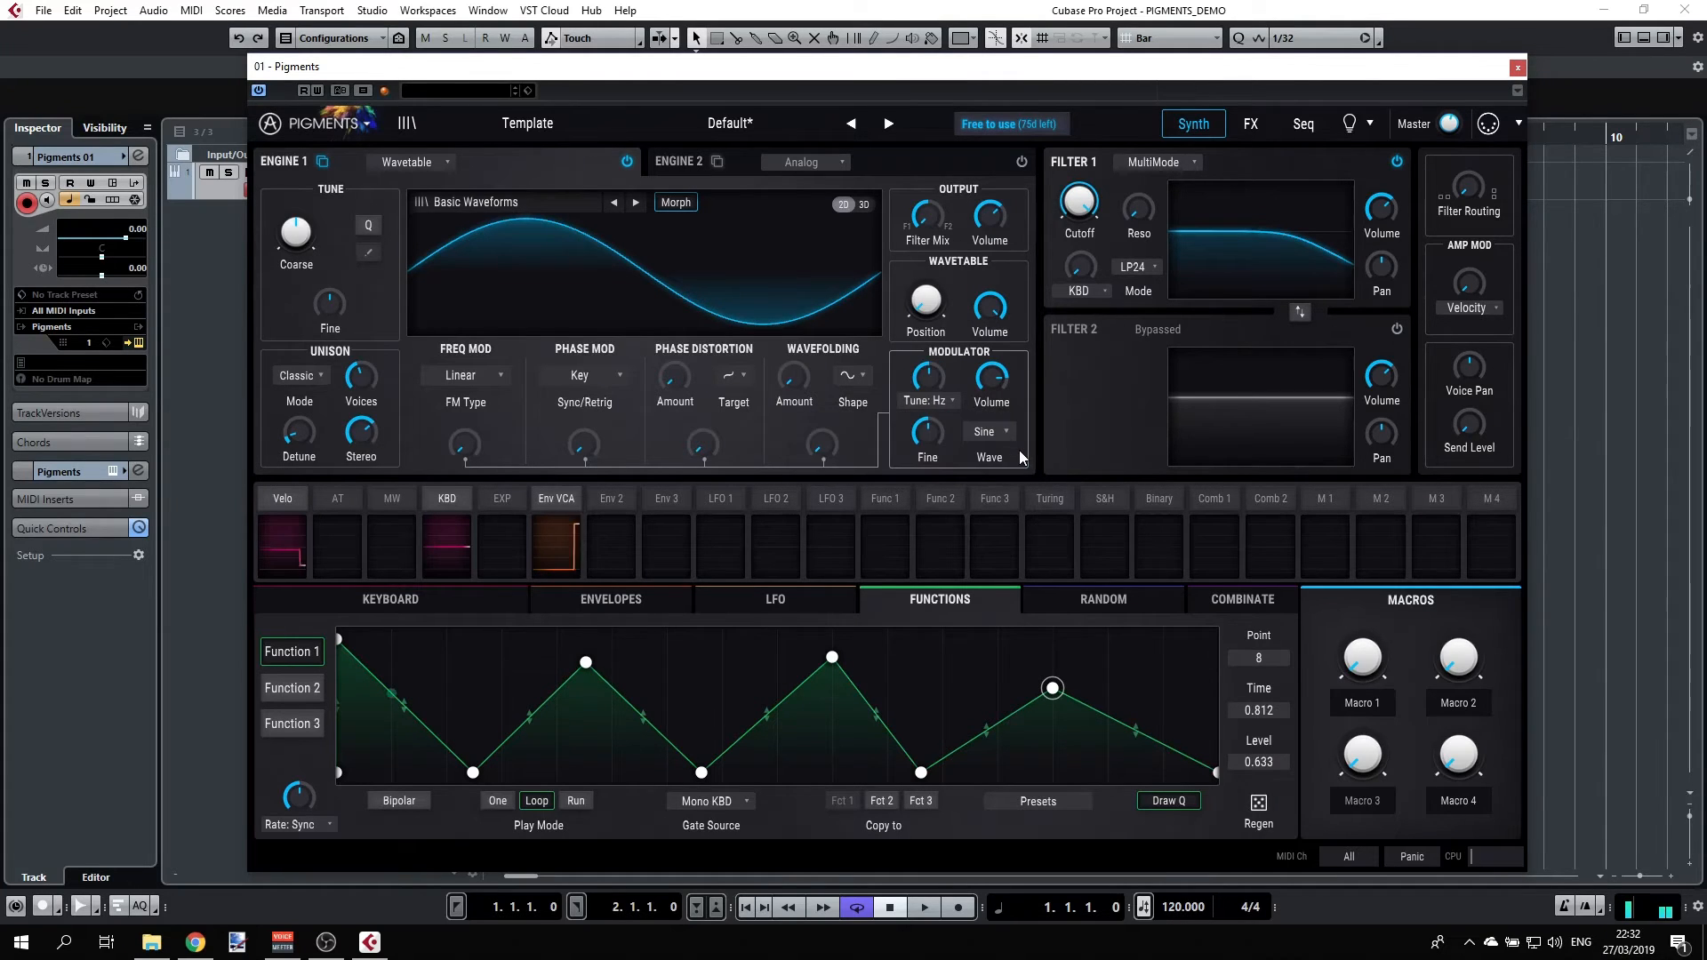
mouse_move(928, 377)
left_mouse_down()
mouse_move(927, 422)
mouse_move(941, 377)
left_mouse_up()
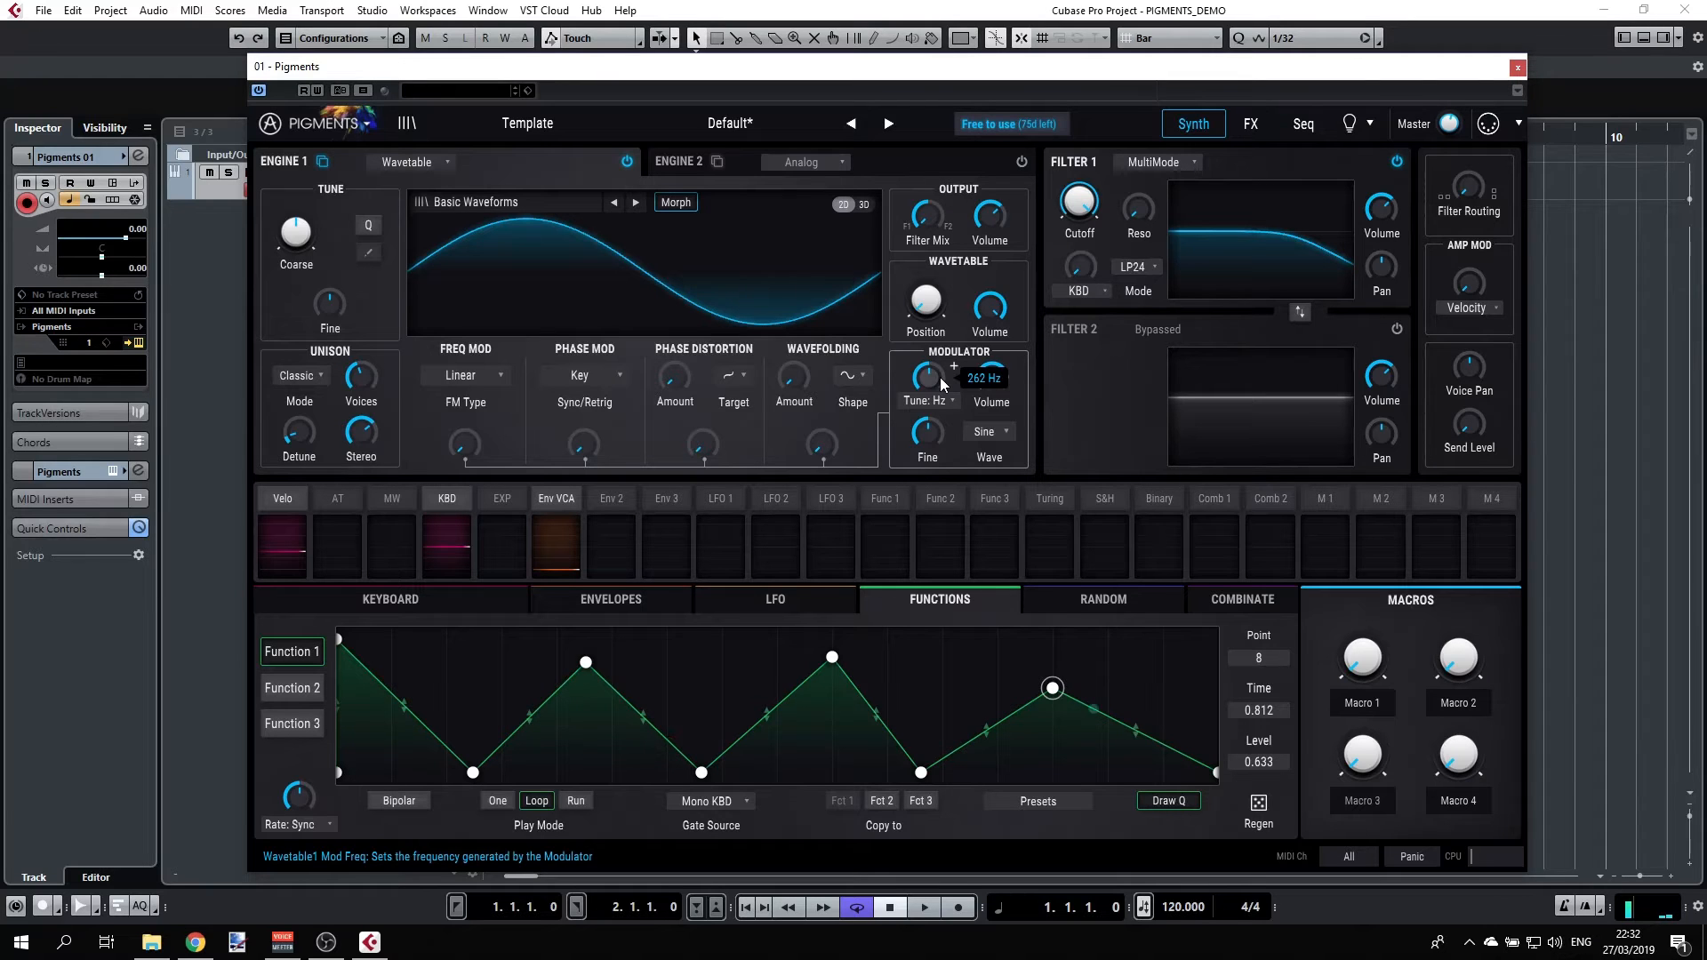
left_click(941, 400)
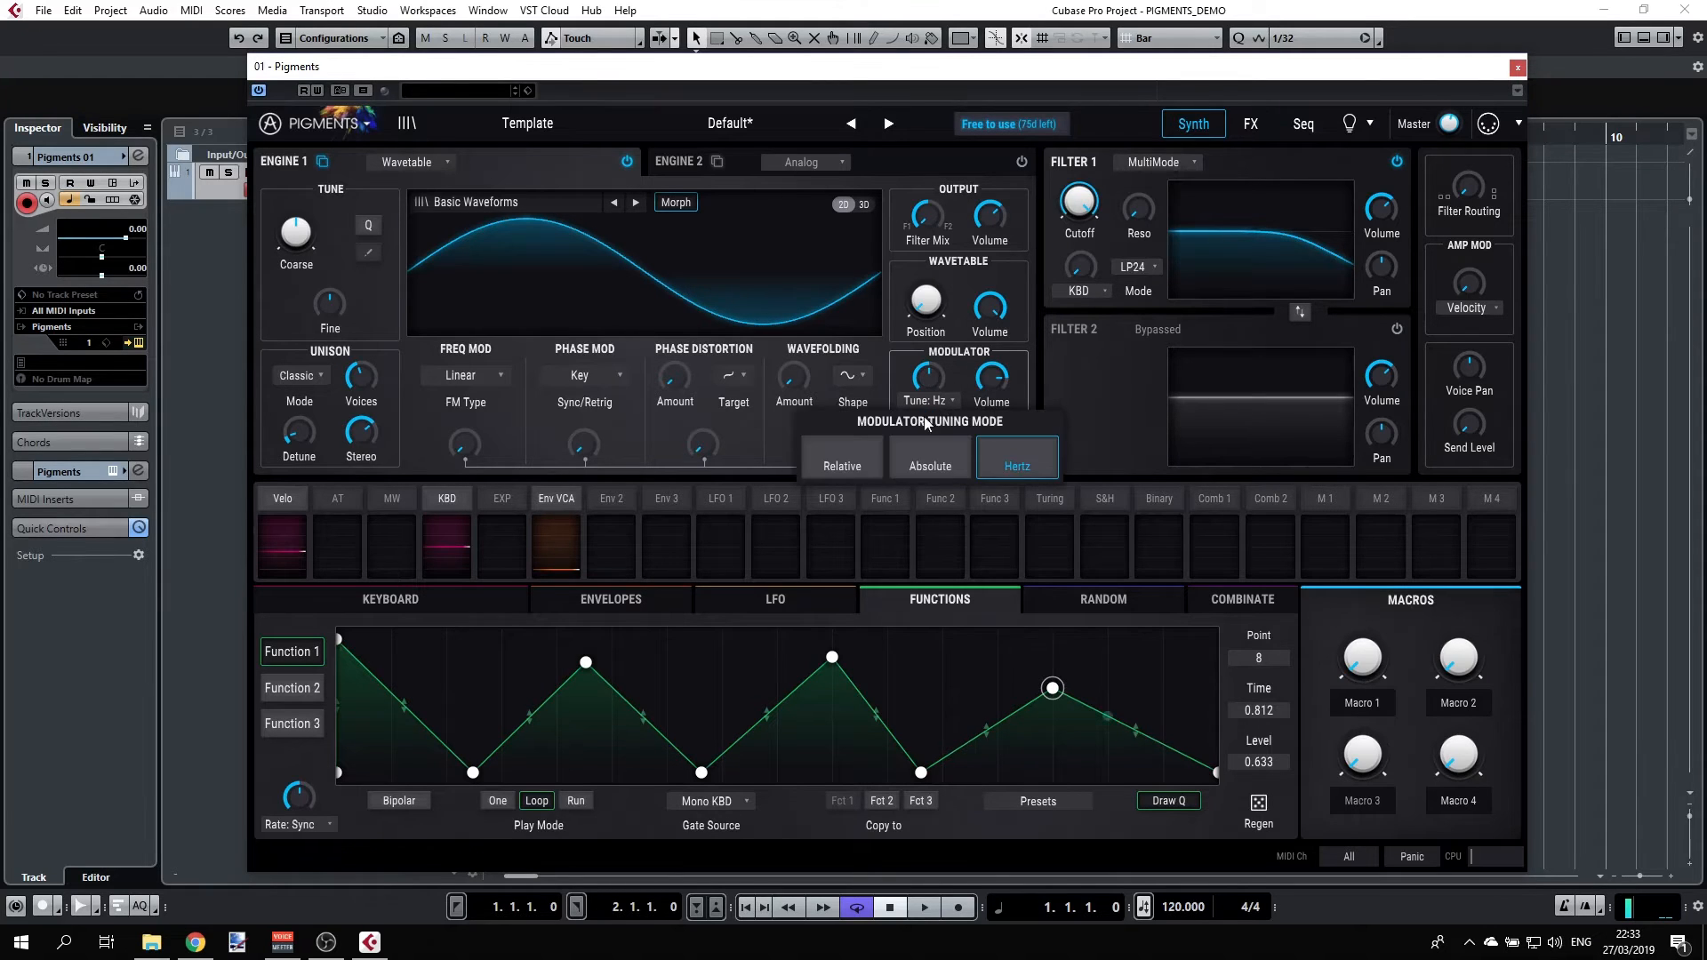
left_click(878, 451)
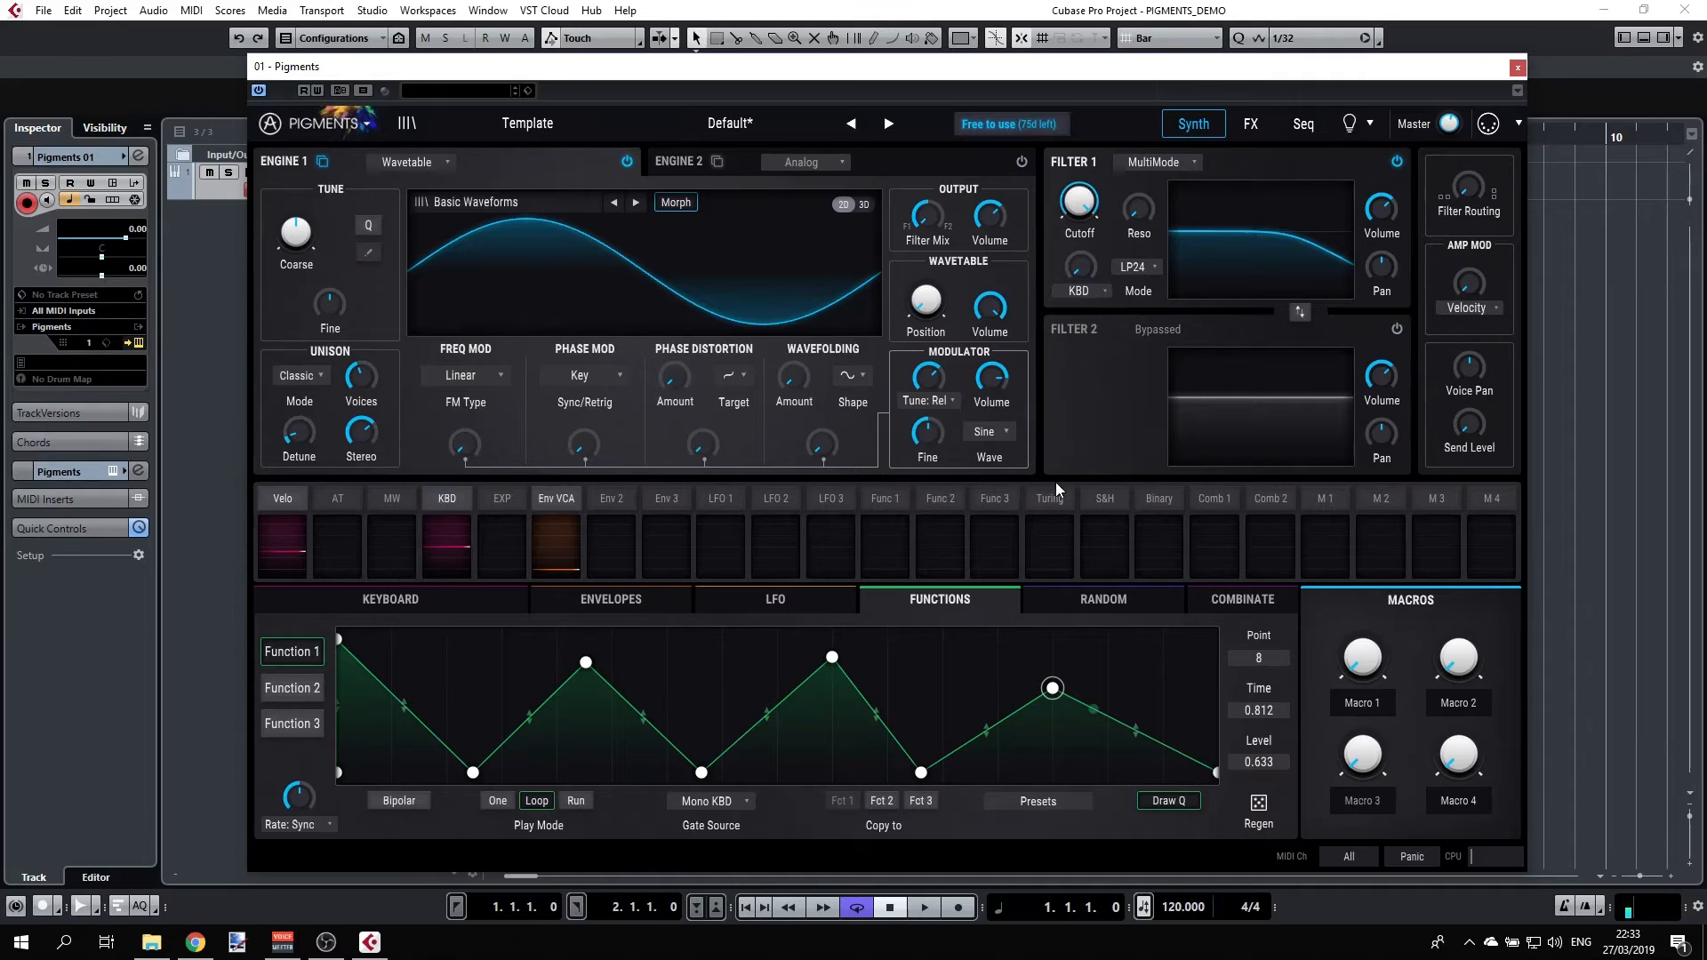
Set the modulator wave to Triangle and raise the modulator volume to its maximum
left_click(1005, 430)
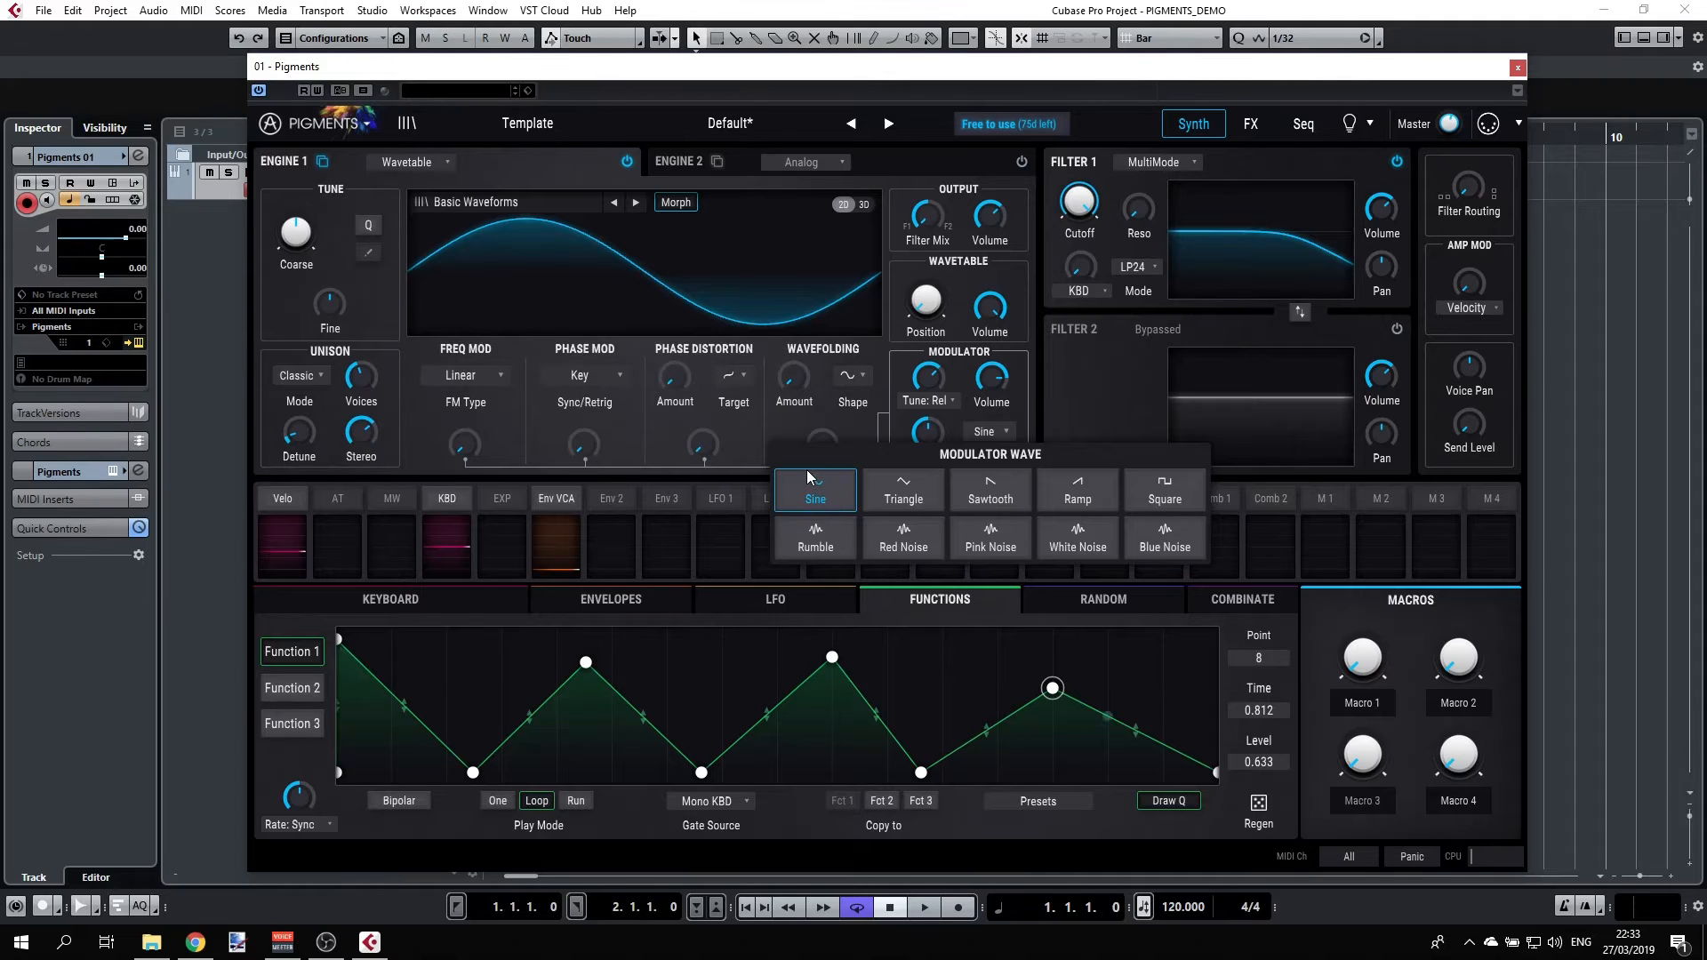
left_click(905, 490)
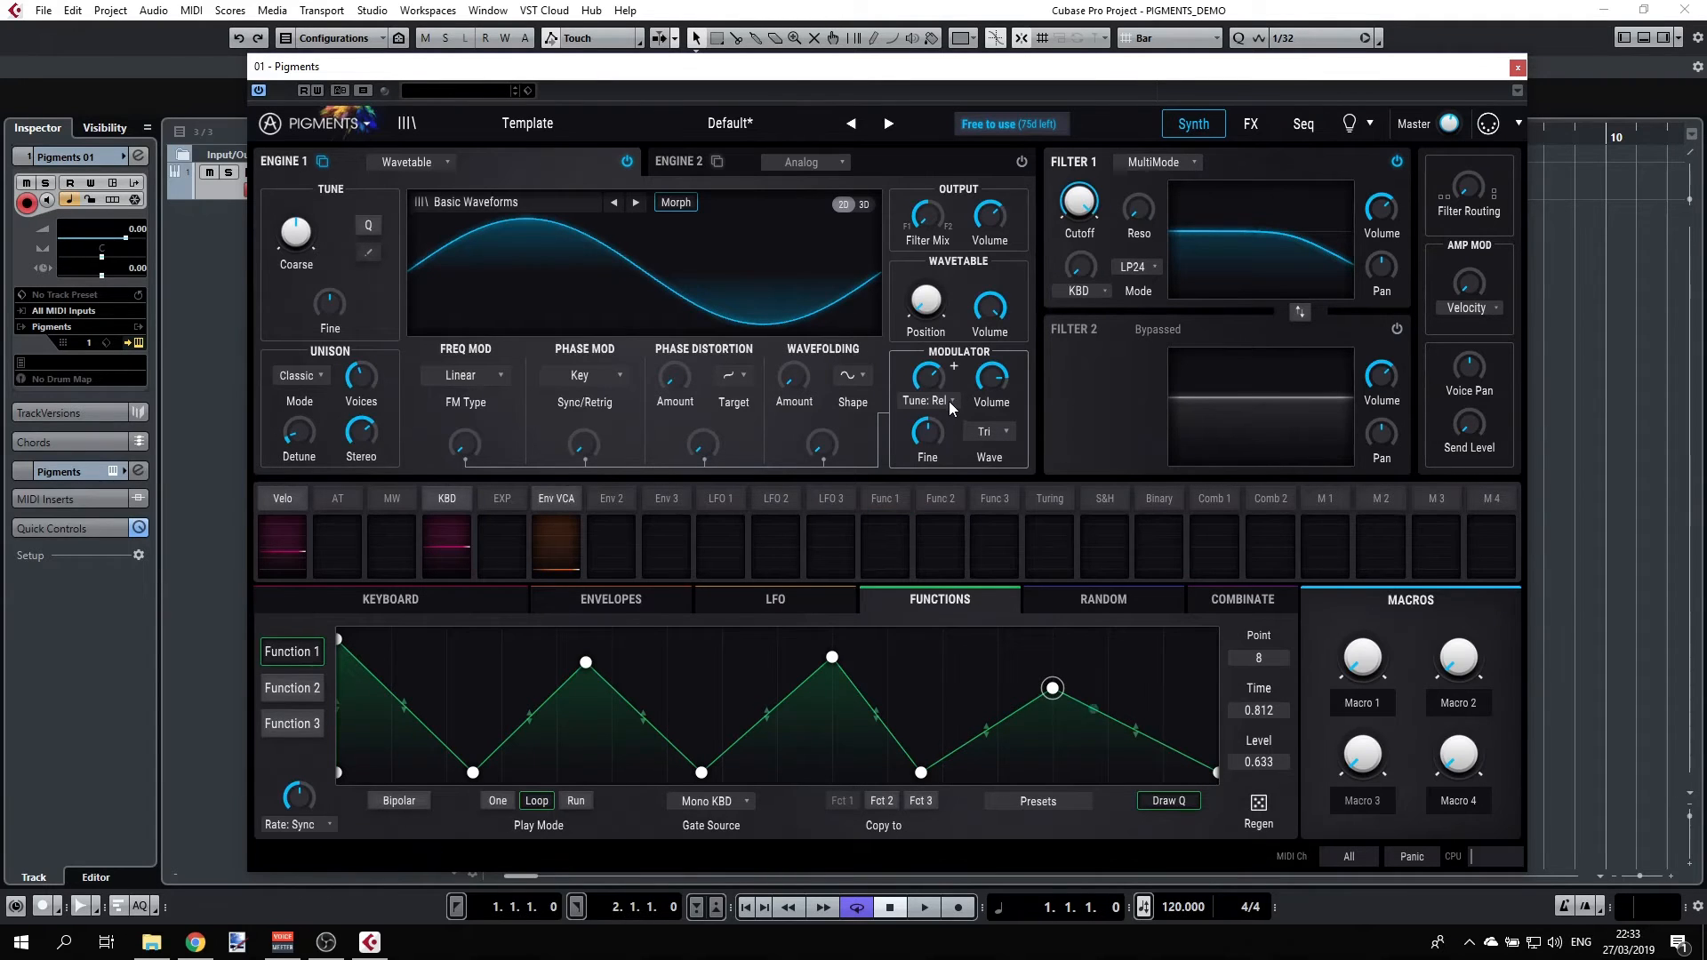
mouse_move(942, 381)
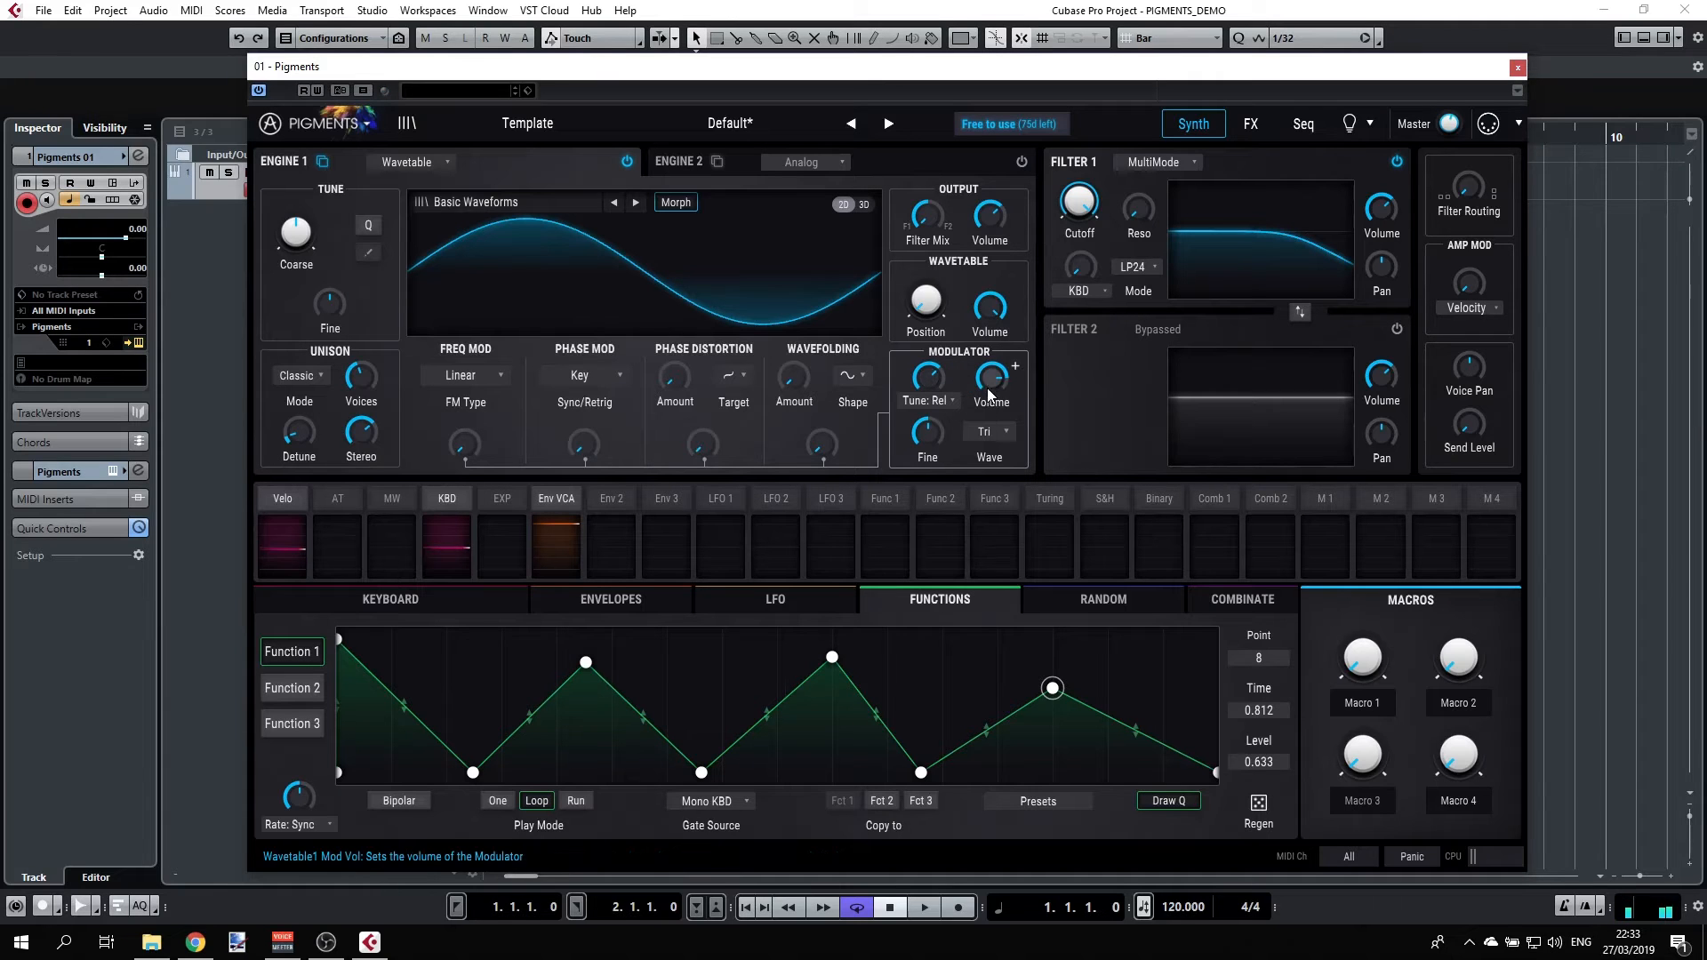
mouse_move(992, 386)
left_mouse_down()
mouse_move(991, 458)
mouse_move(987, 381)
left_mouse_up()
Set the modulator wave to White Noise and lower the modulator volume to -53.8 dB
left_click(987, 432)
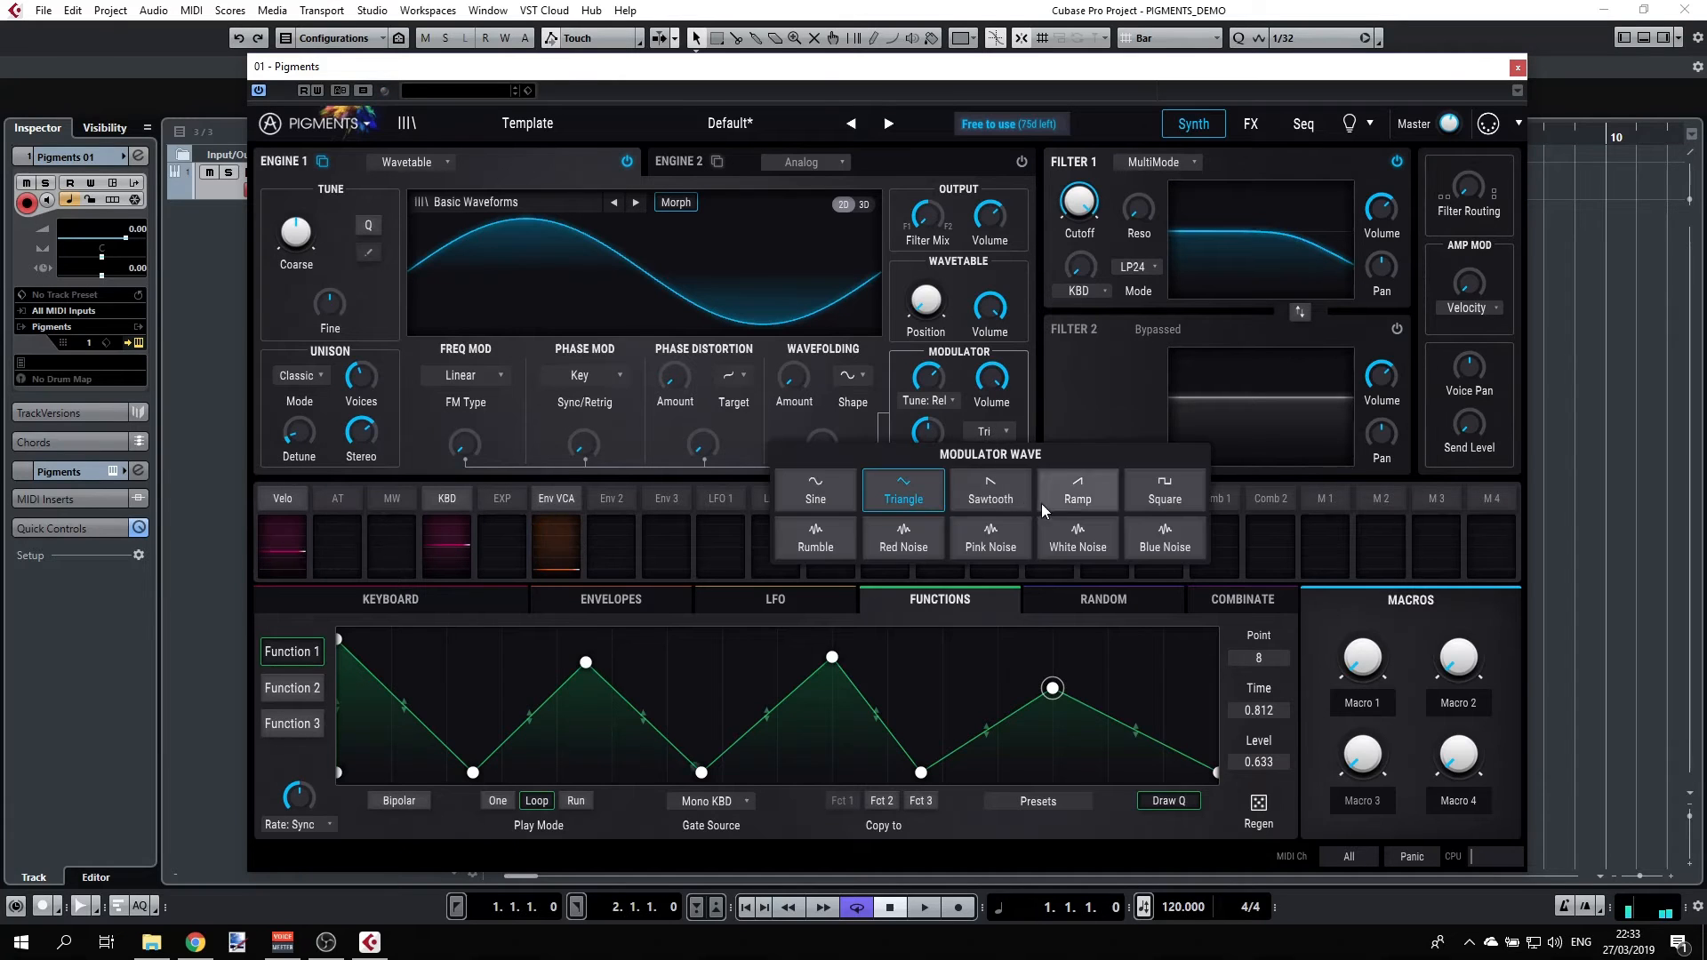
left_click(1077, 531)
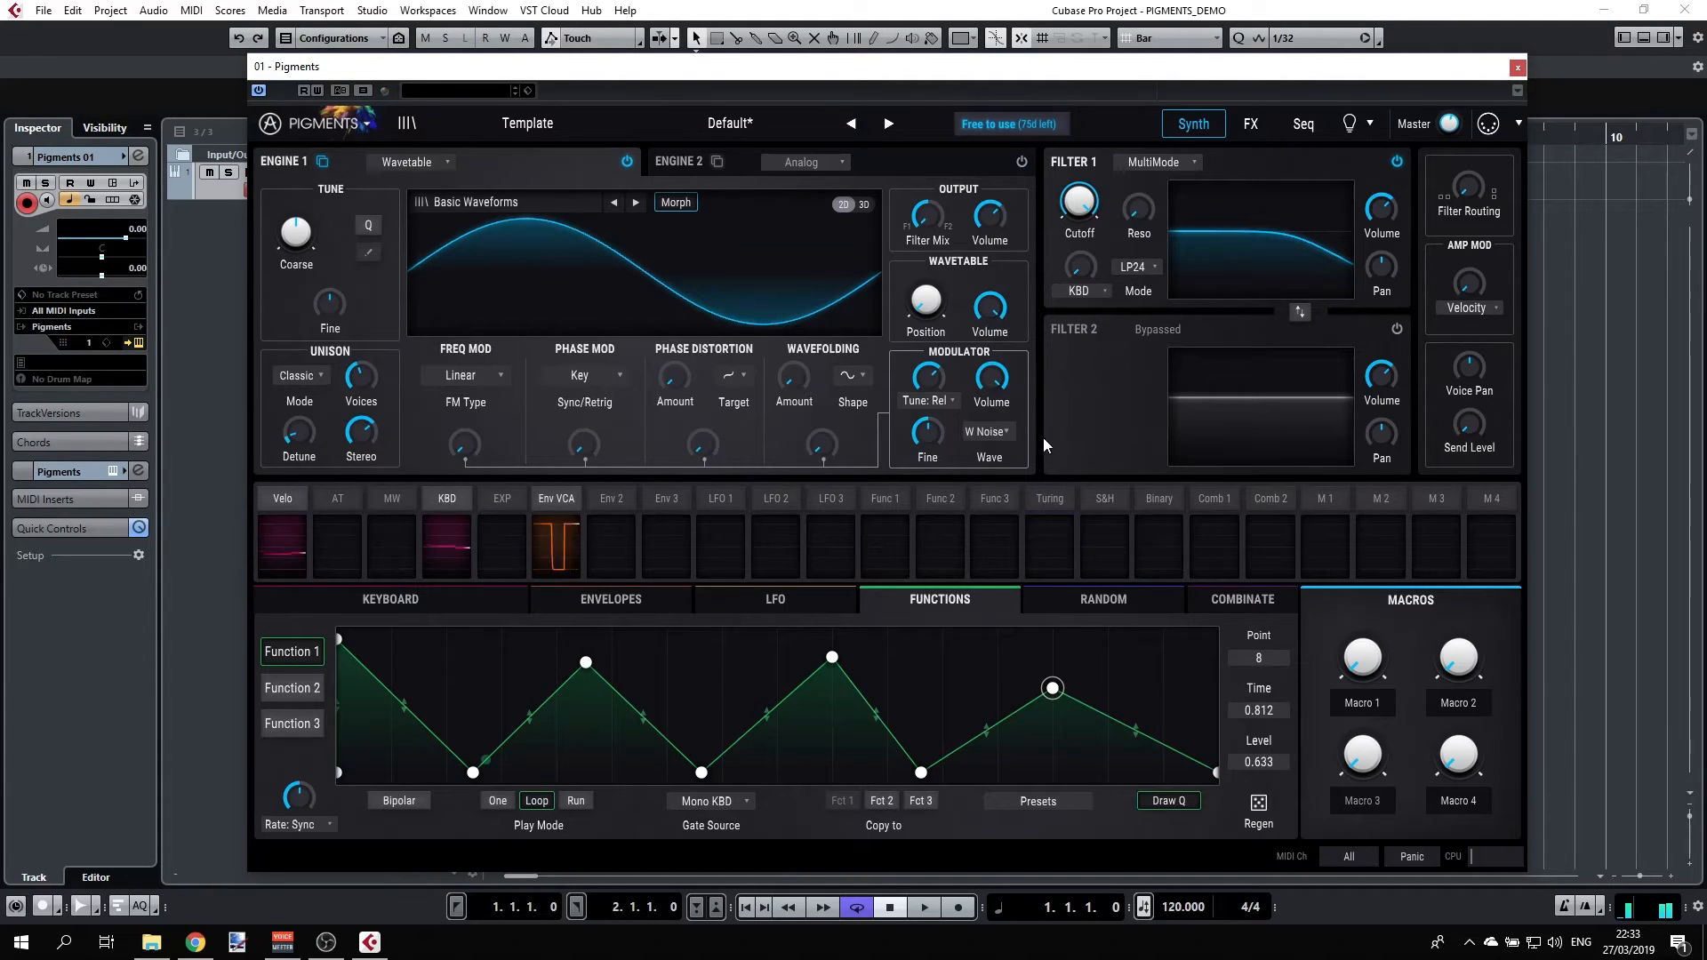
left_click_drag(991, 378, 992, 426)
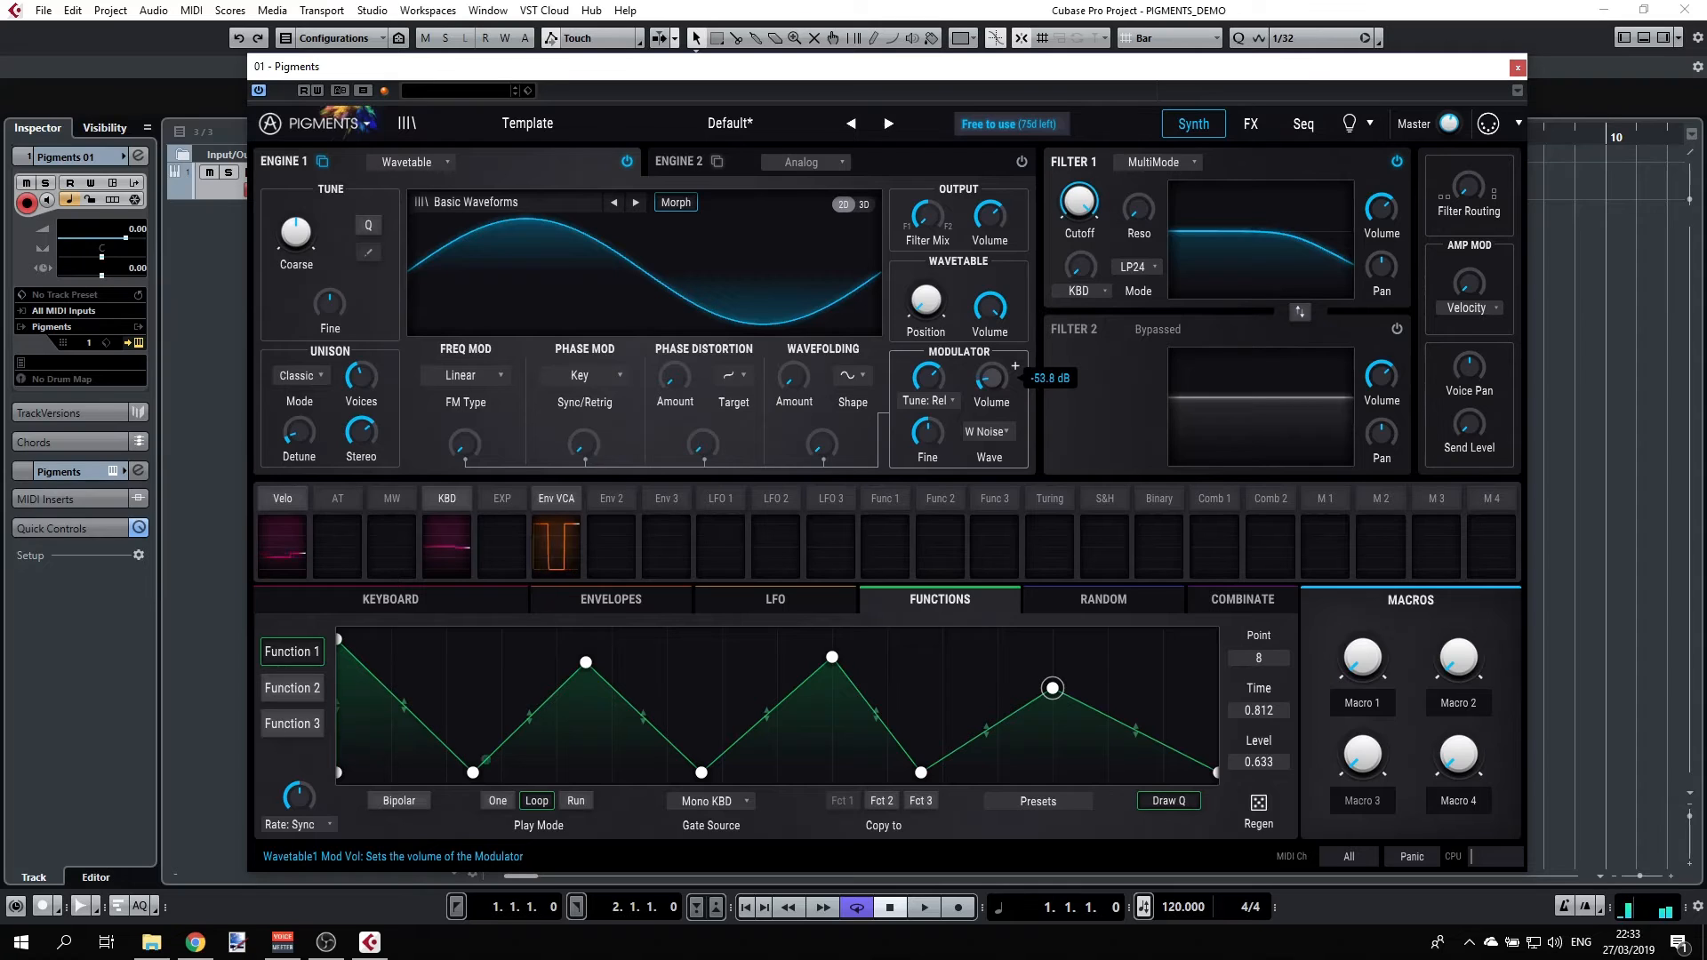
Set the modulator wave to Rumble and lower the modulator volume to its minimum
left_click(1003, 432)
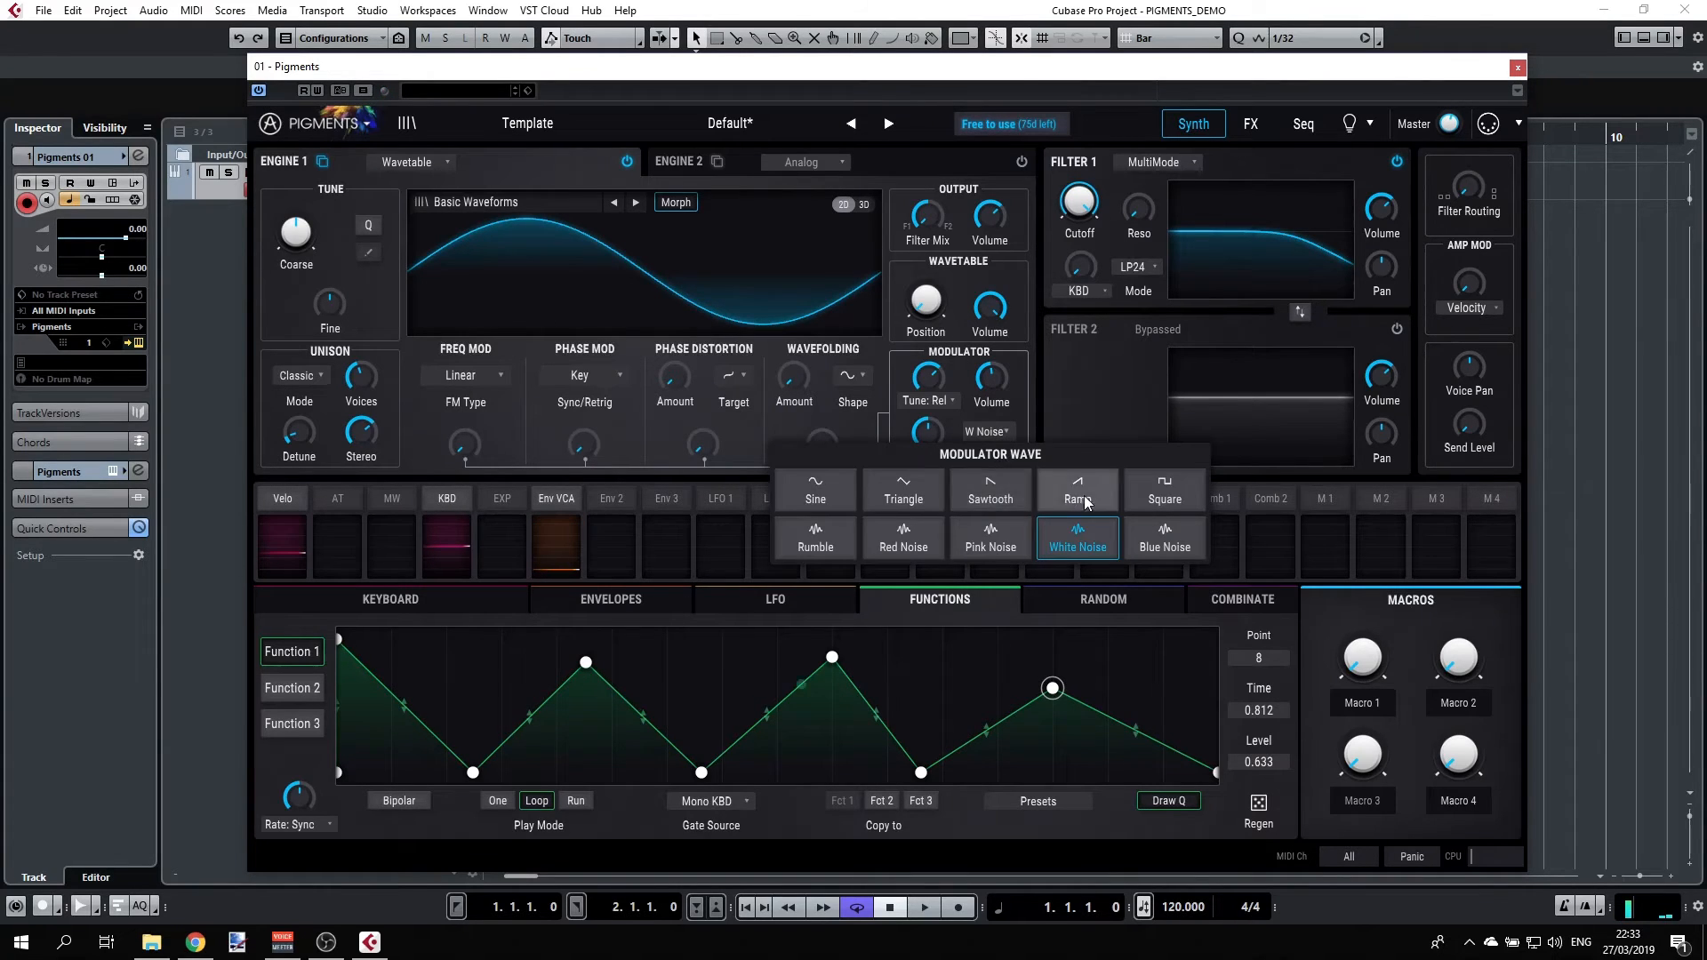
left_click(834, 535)
mouse_move(1015, 366)
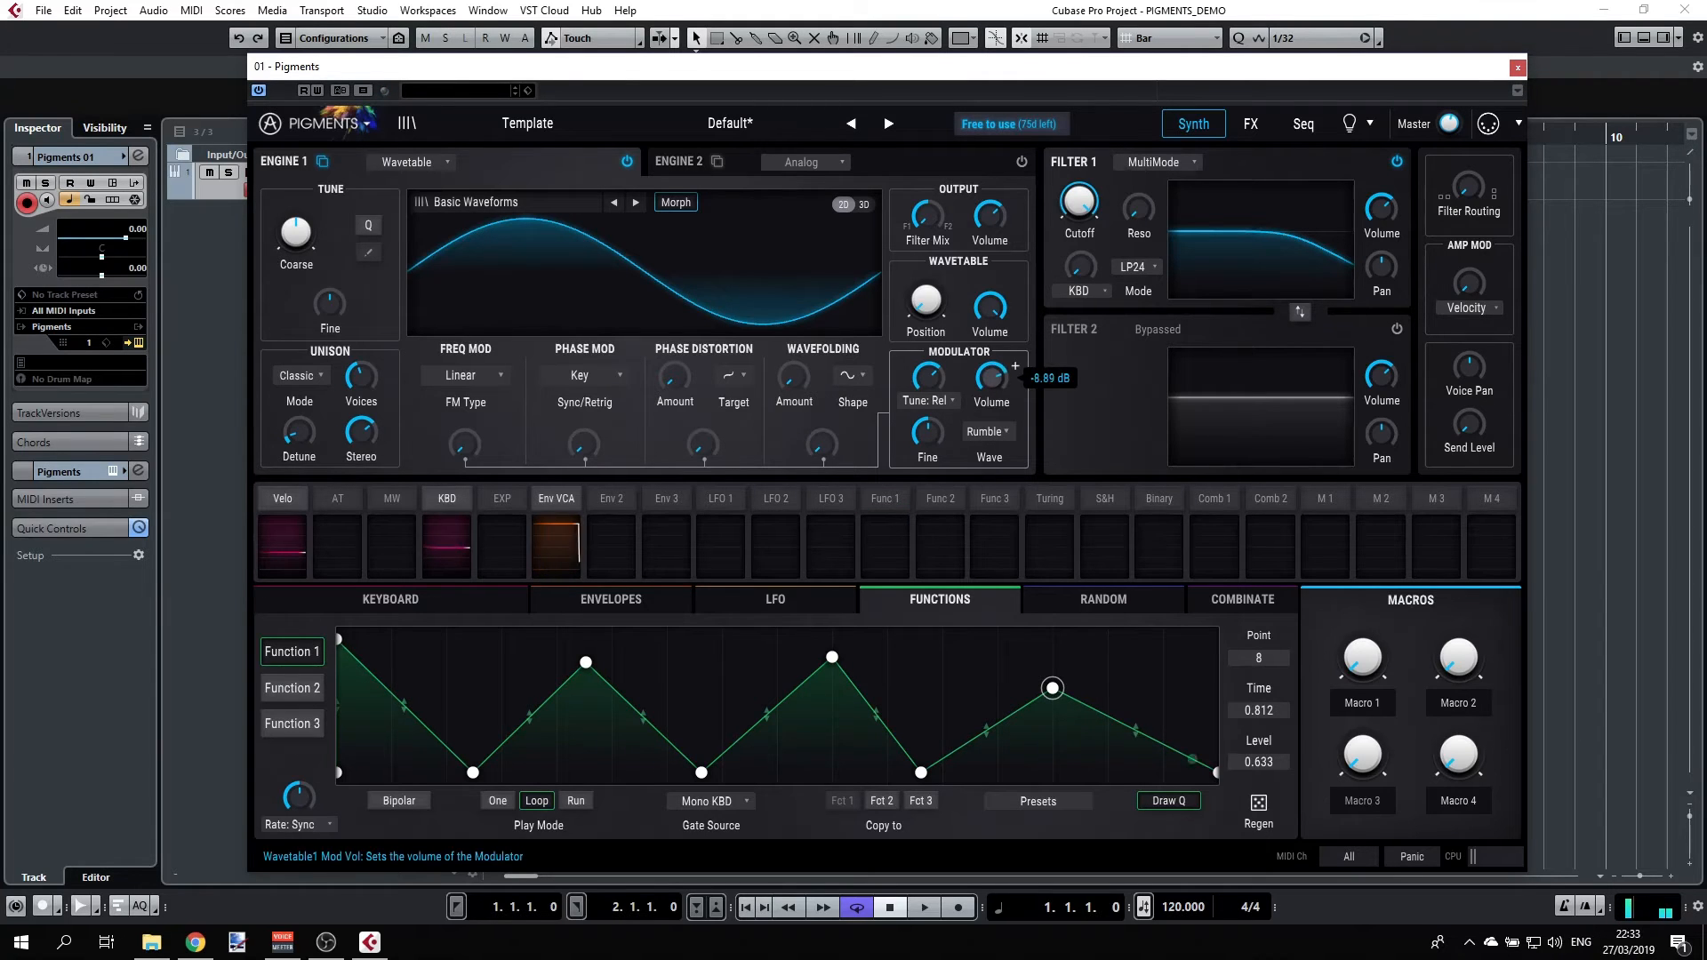
scroll(1014, 366, "down", 5)
scroll(990, 376, "down", 10)
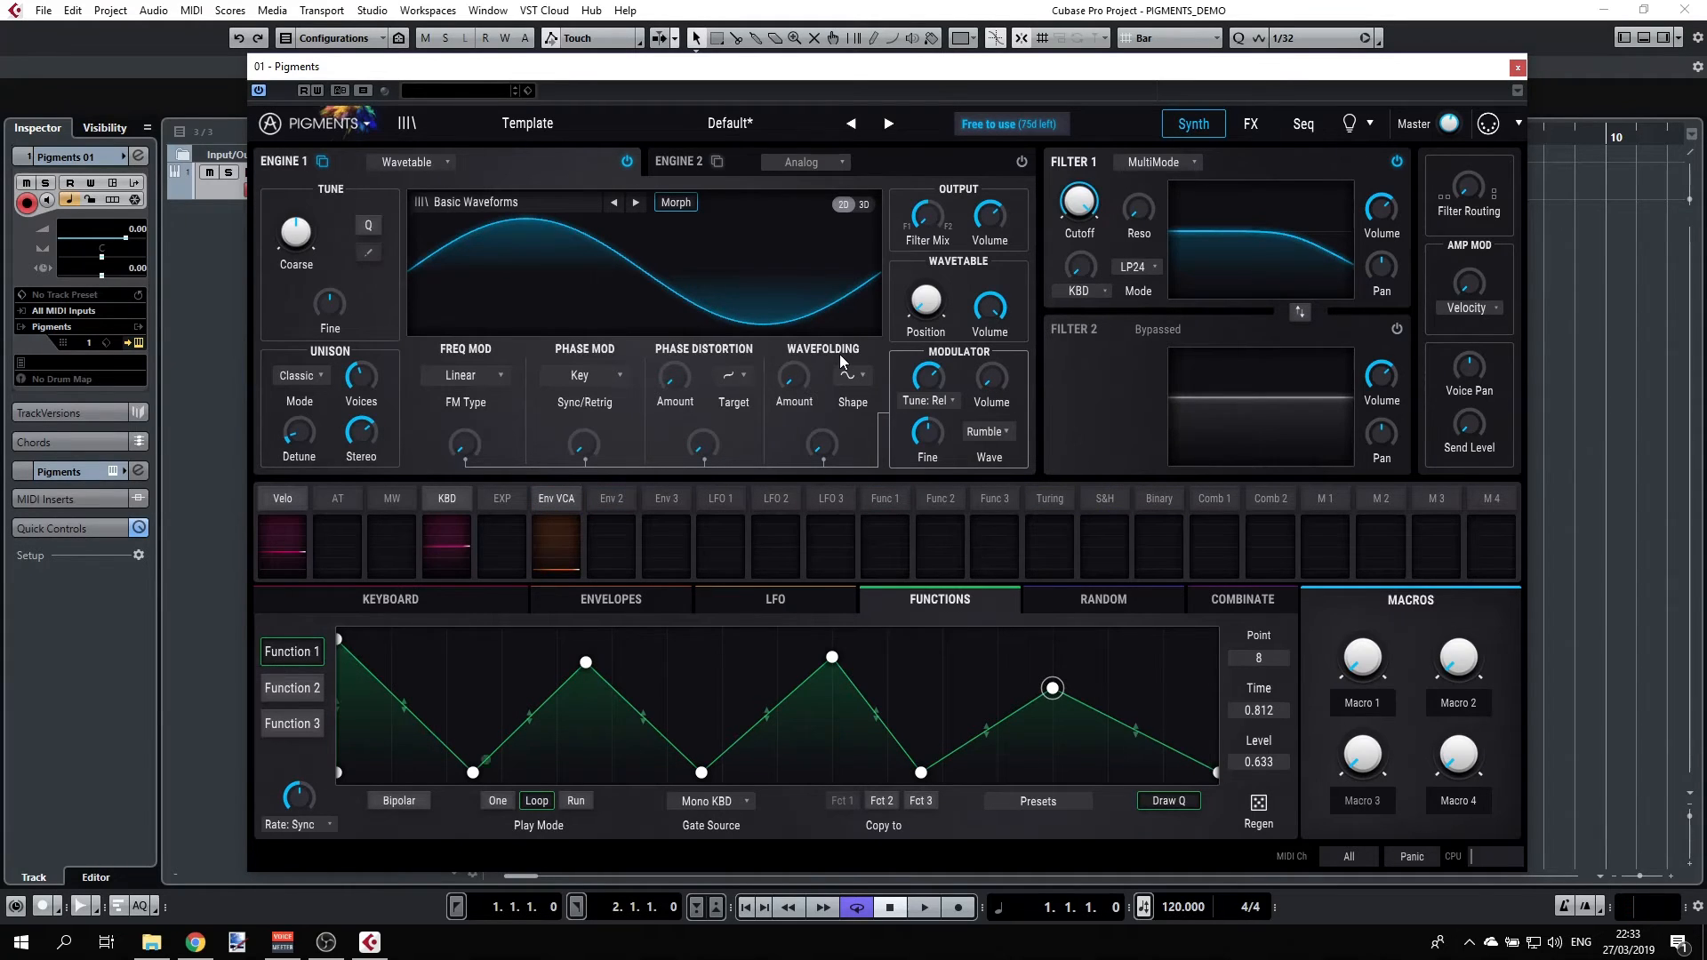
Keep the FM type at Linear, try raising the frequency modulation amount, and reset it to zero
left_click(485, 376)
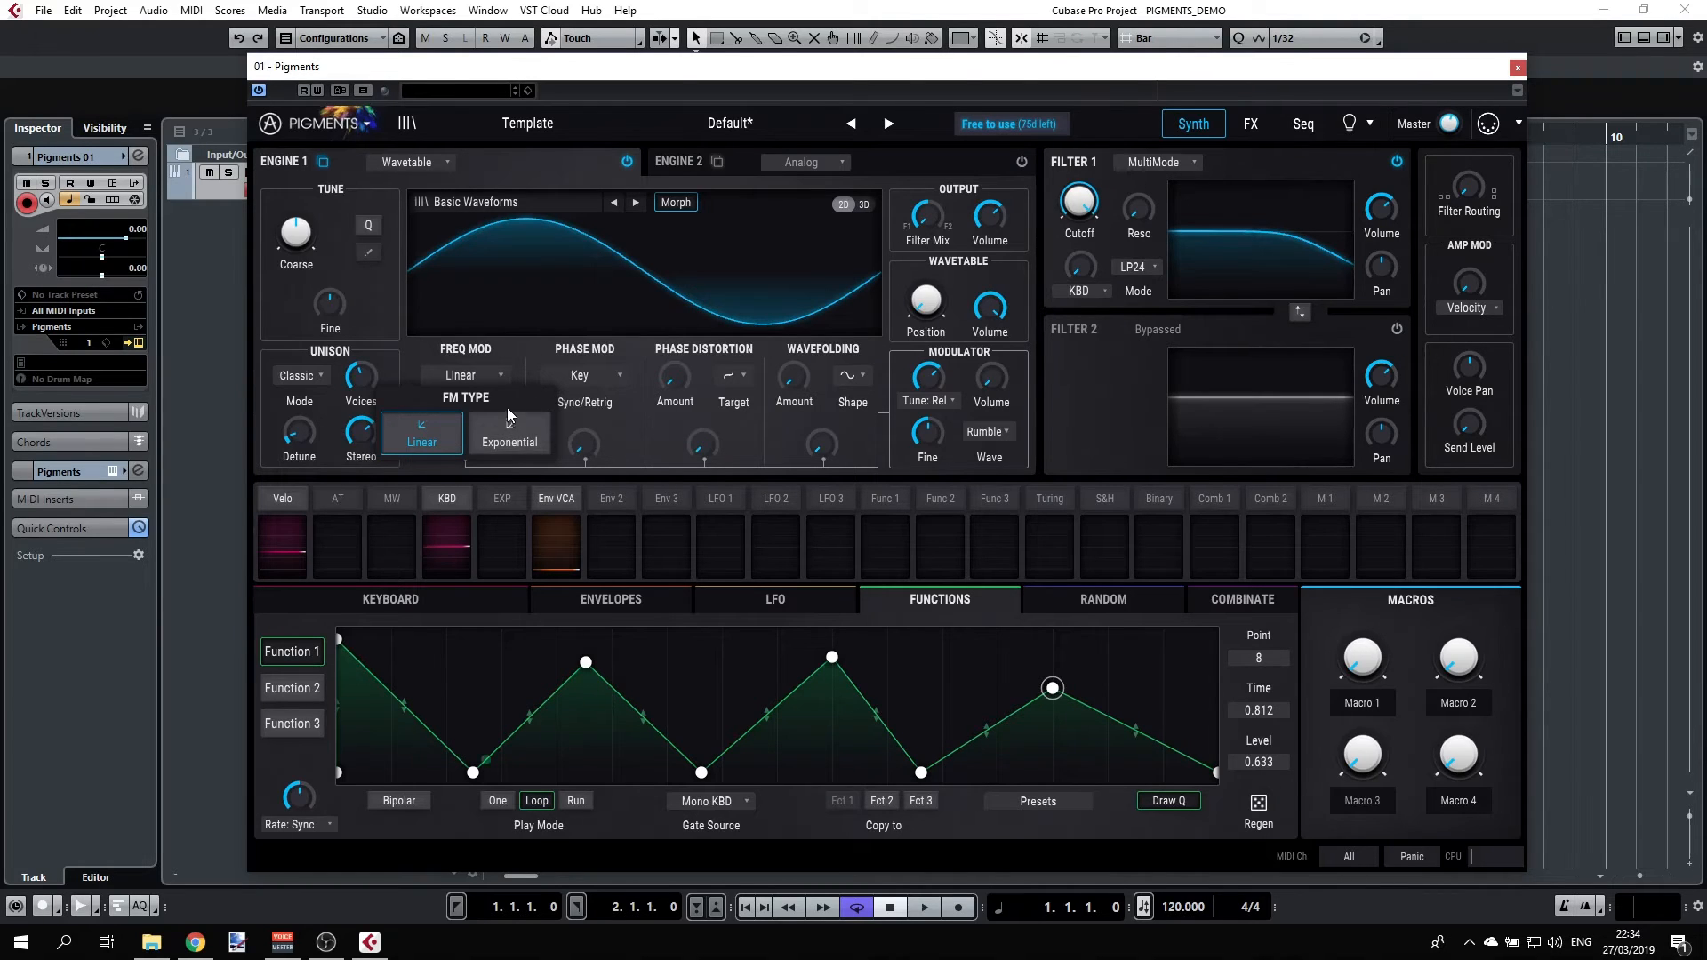
left_click(454, 446)
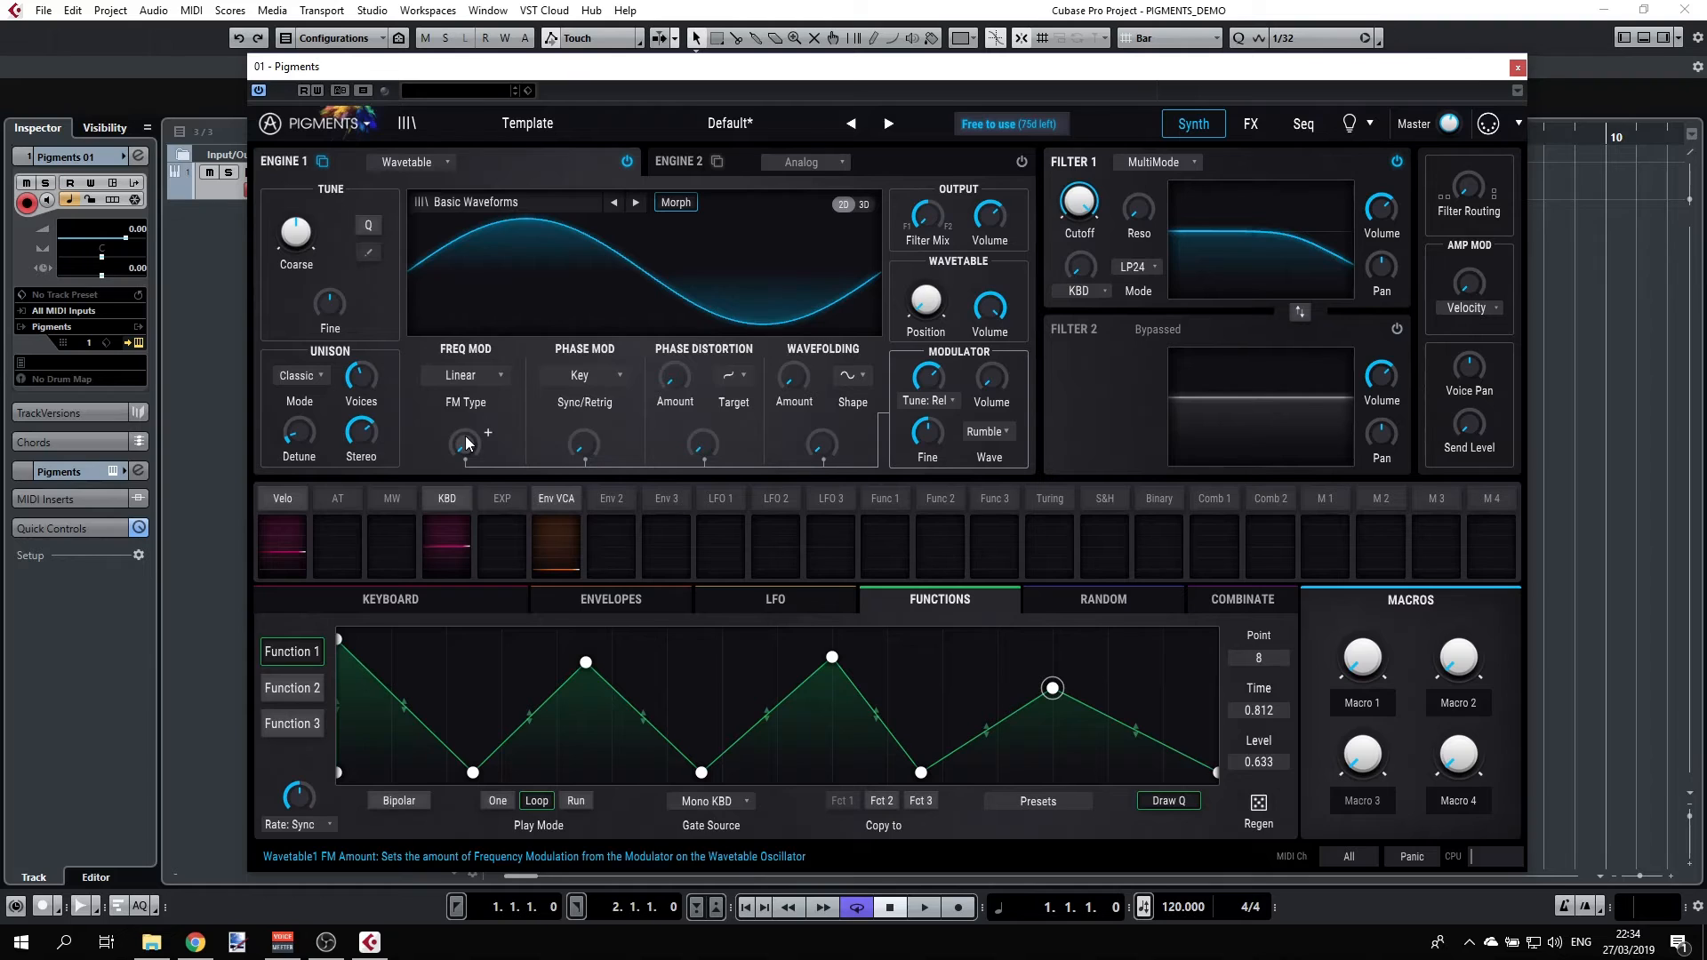
mouse_move(467, 444)
mouse_move(468, 445)
left_mouse_down()
mouse_move(467, 395)
mouse_move(487, 429)
left_mouse_up()
double_click(487, 433)
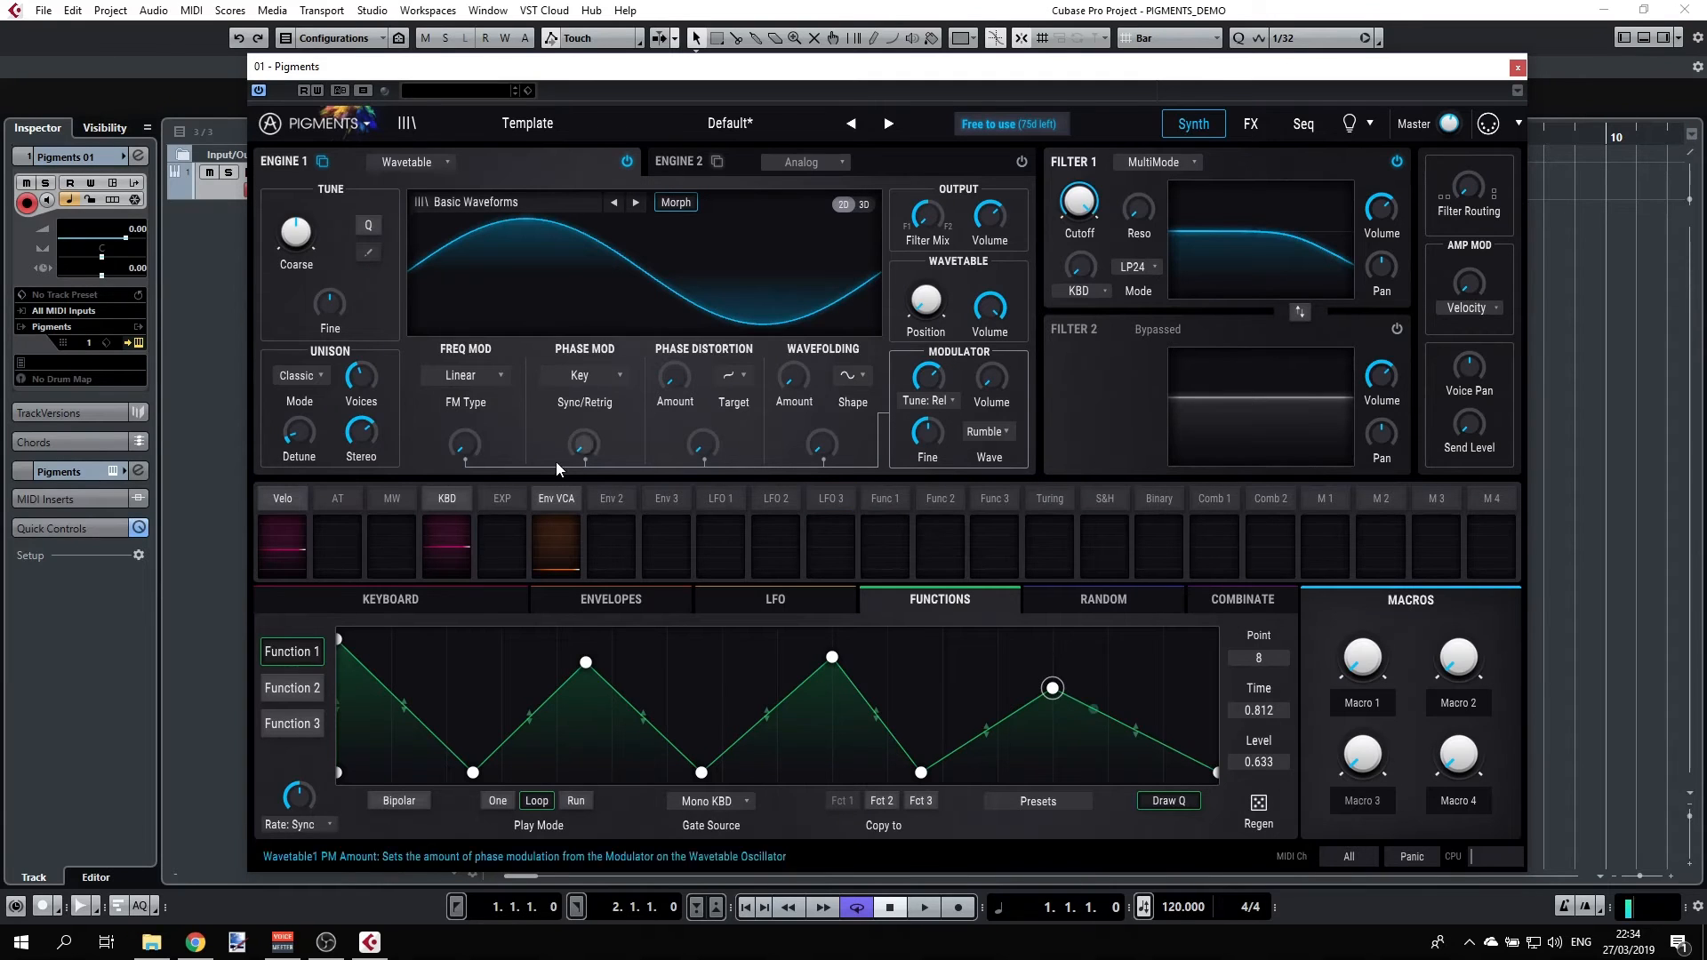
Set the modulator wave to Sine and try the frequency modulation amount with it
left_click(1000, 431)
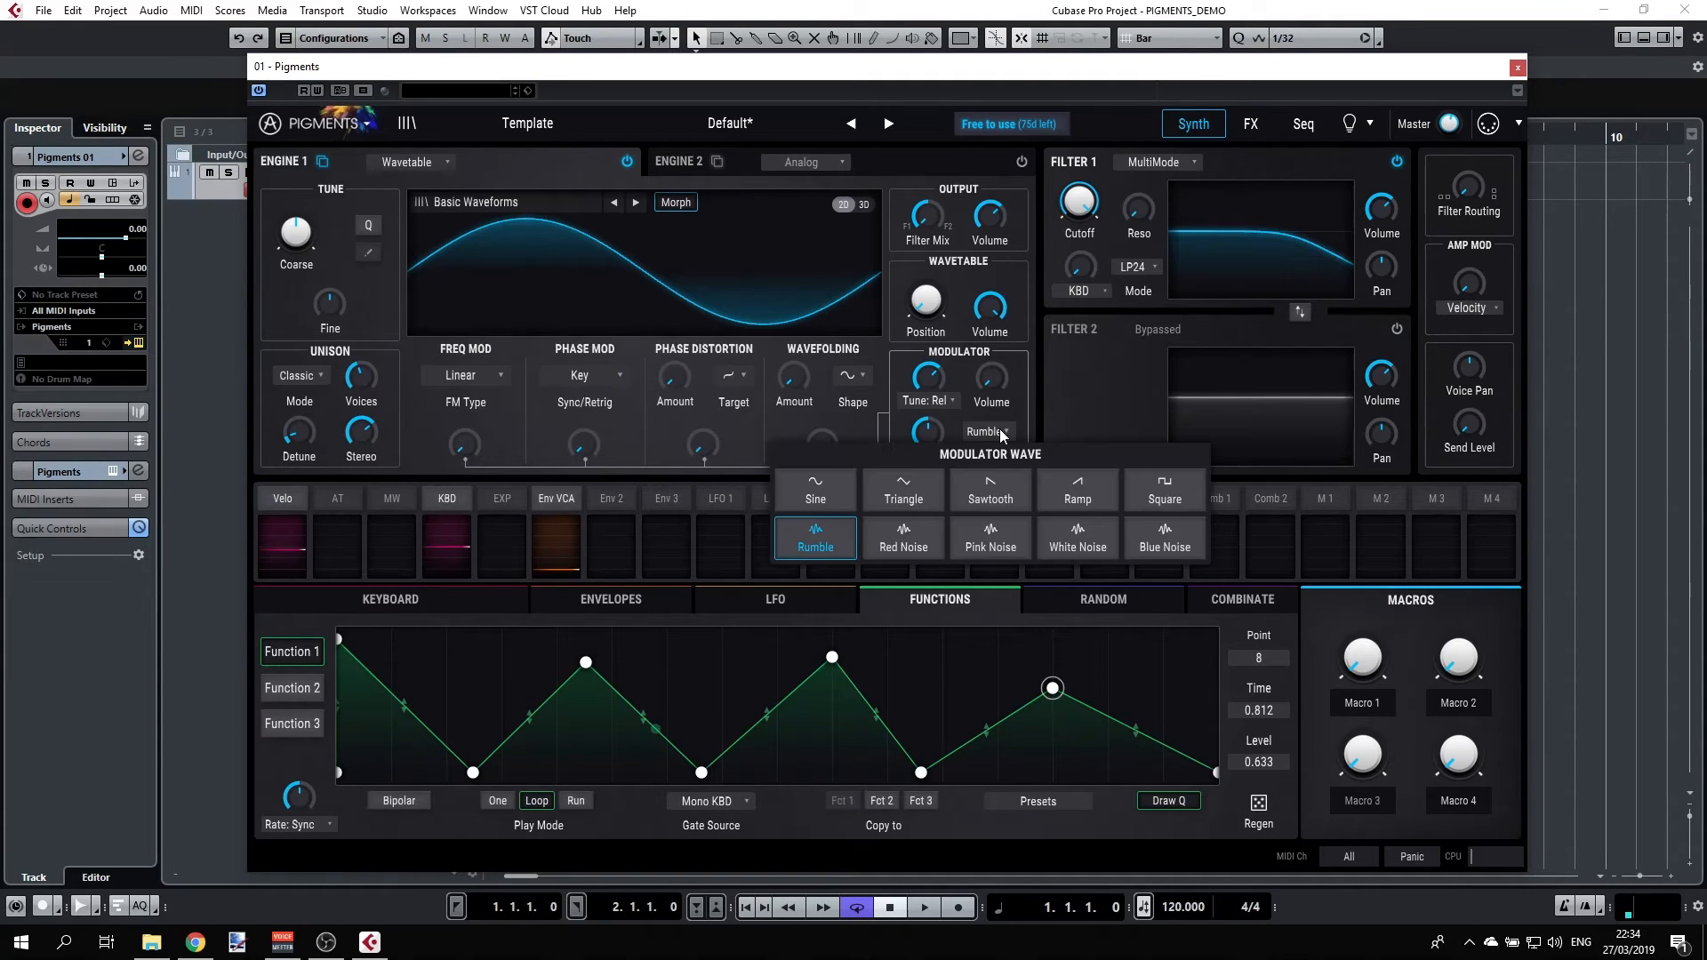
left_click(815, 491)
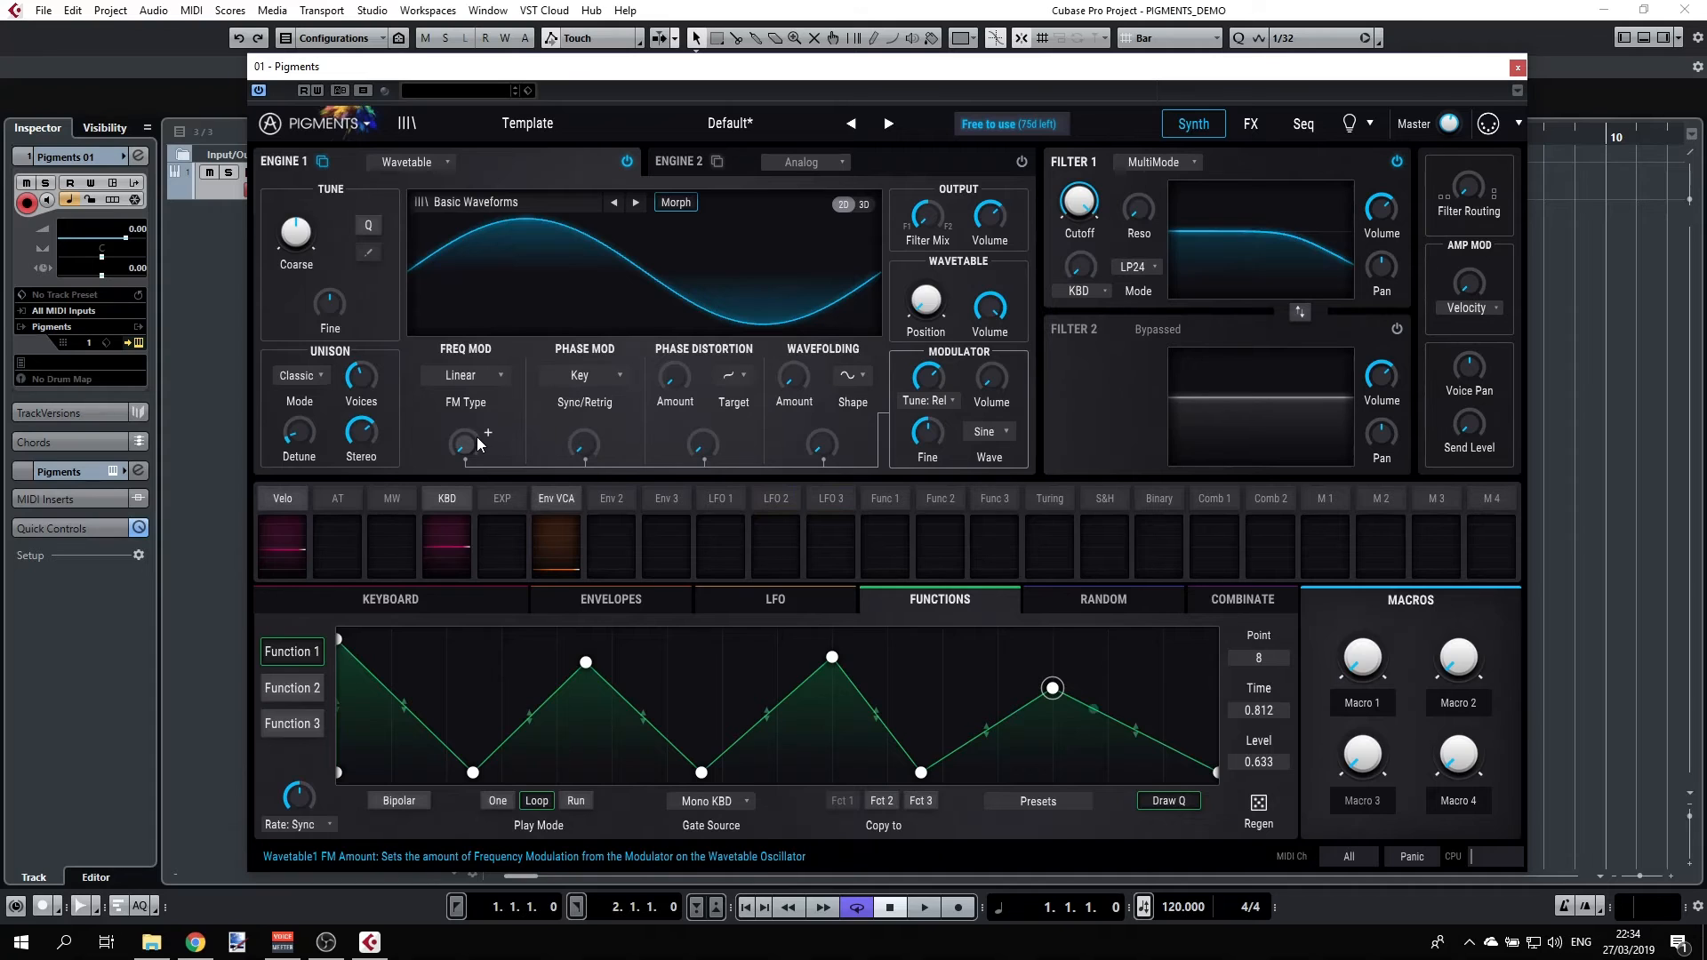
mouse_move(464, 443)
left_mouse_down()
mouse_move(464, 408)
mouse_move(464, 435)
left_mouse_up()
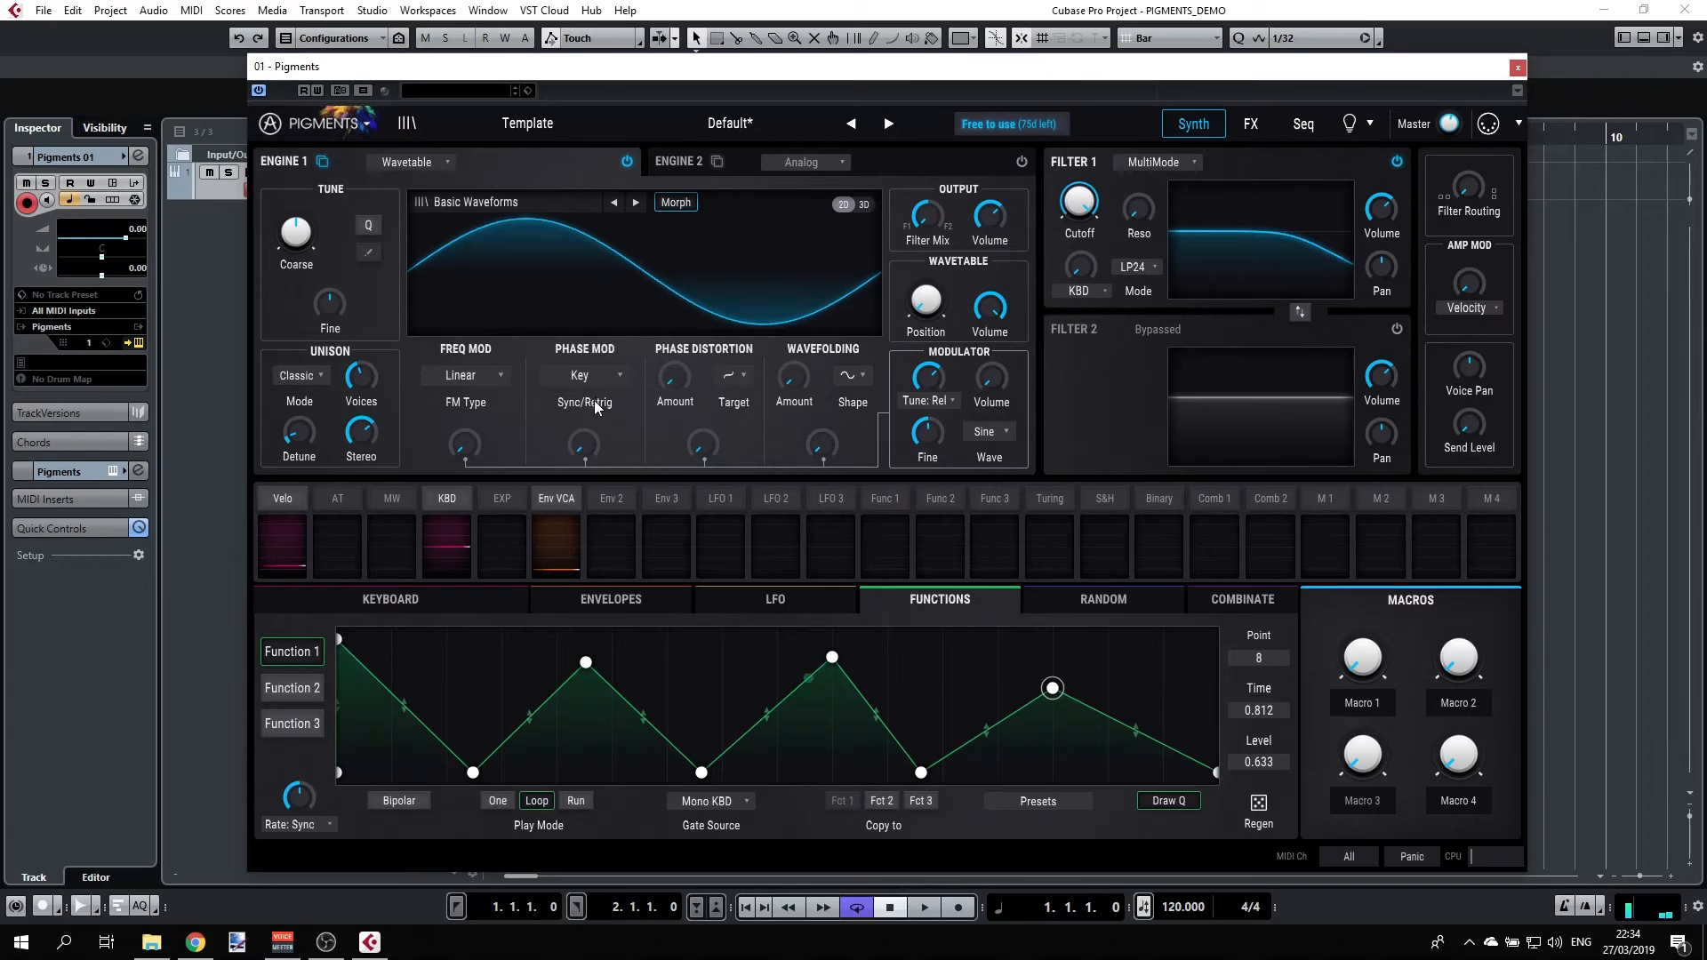
Try the Mod Osc and Self sync sources for phase modulation, raising the phase modulation amount to 0.616
left_click(587, 376)
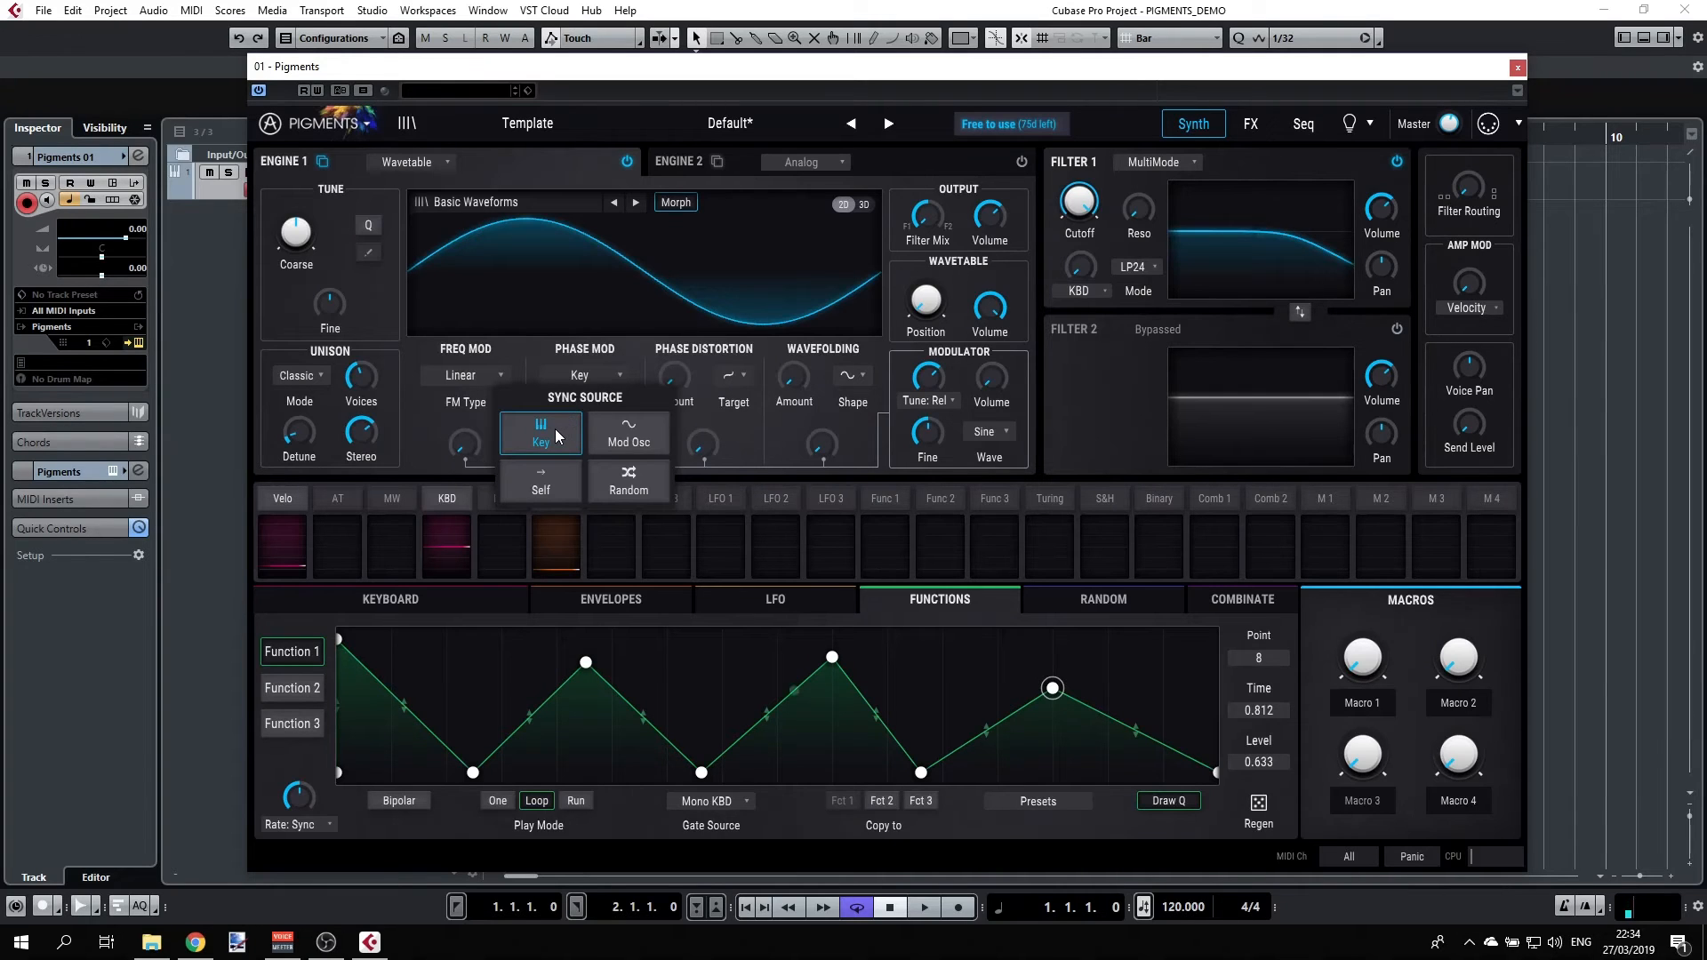
left_click(635, 437)
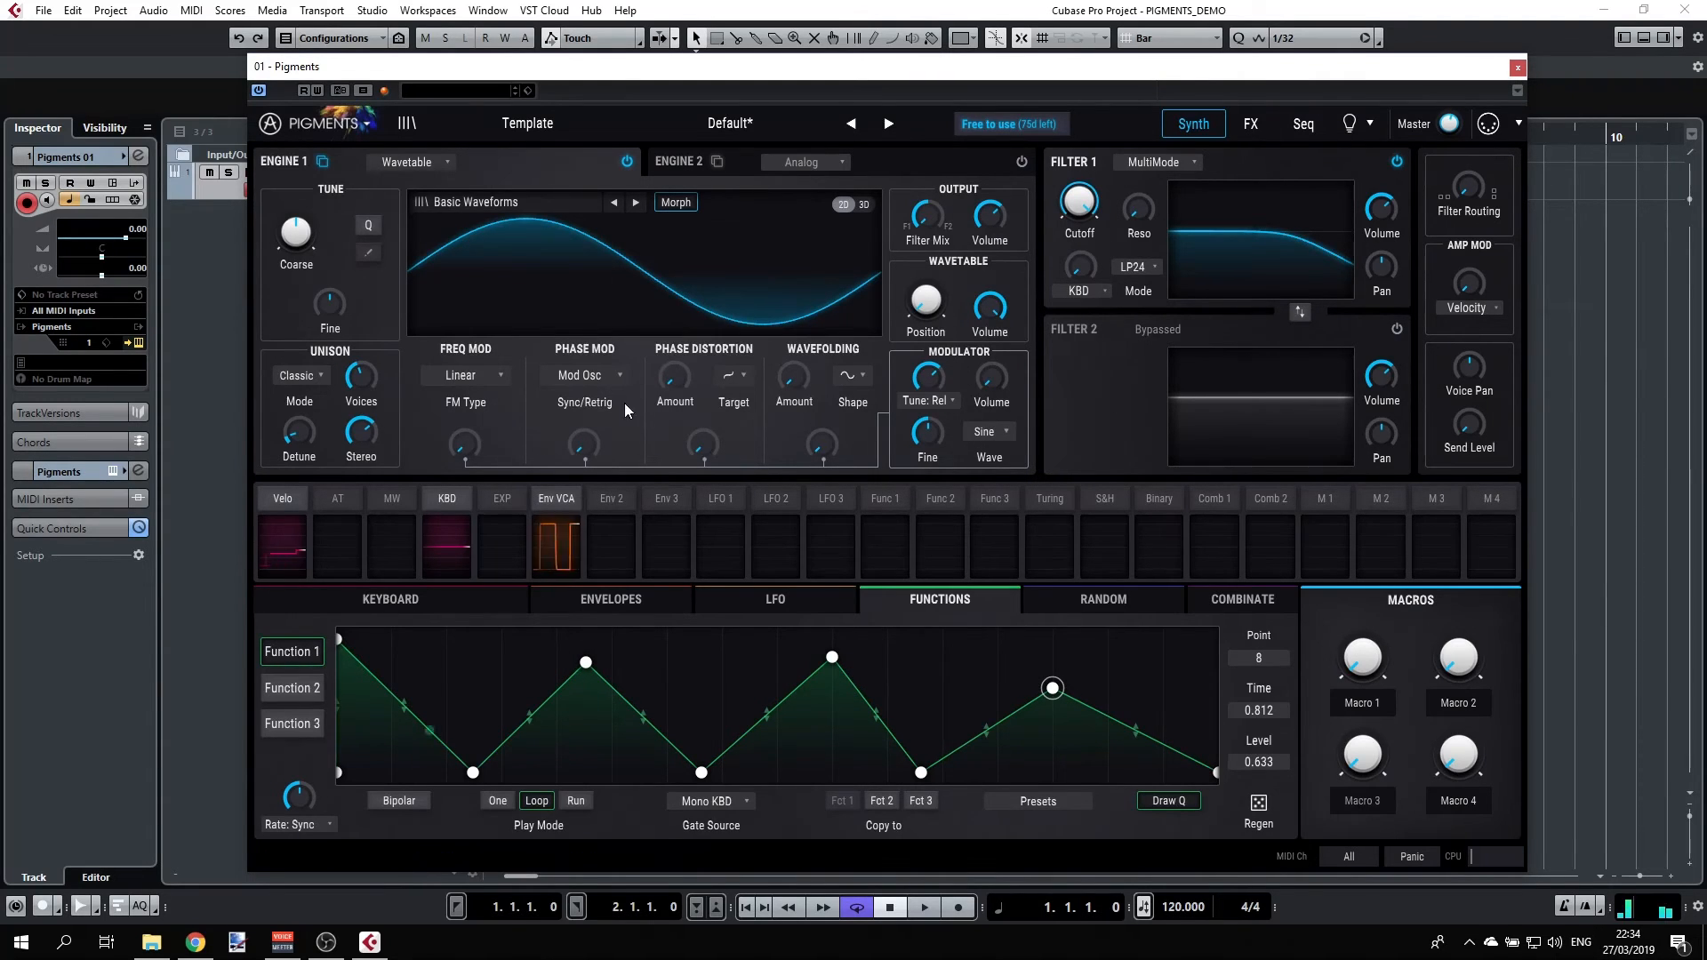
mouse_move(586, 444)
left_mouse_down()
mouse_move(607, 433)
mouse_move(584, 416)
mouse_move(584, 464)
mouse_move(584, 433)
left_mouse_up()
left_click(610, 374)
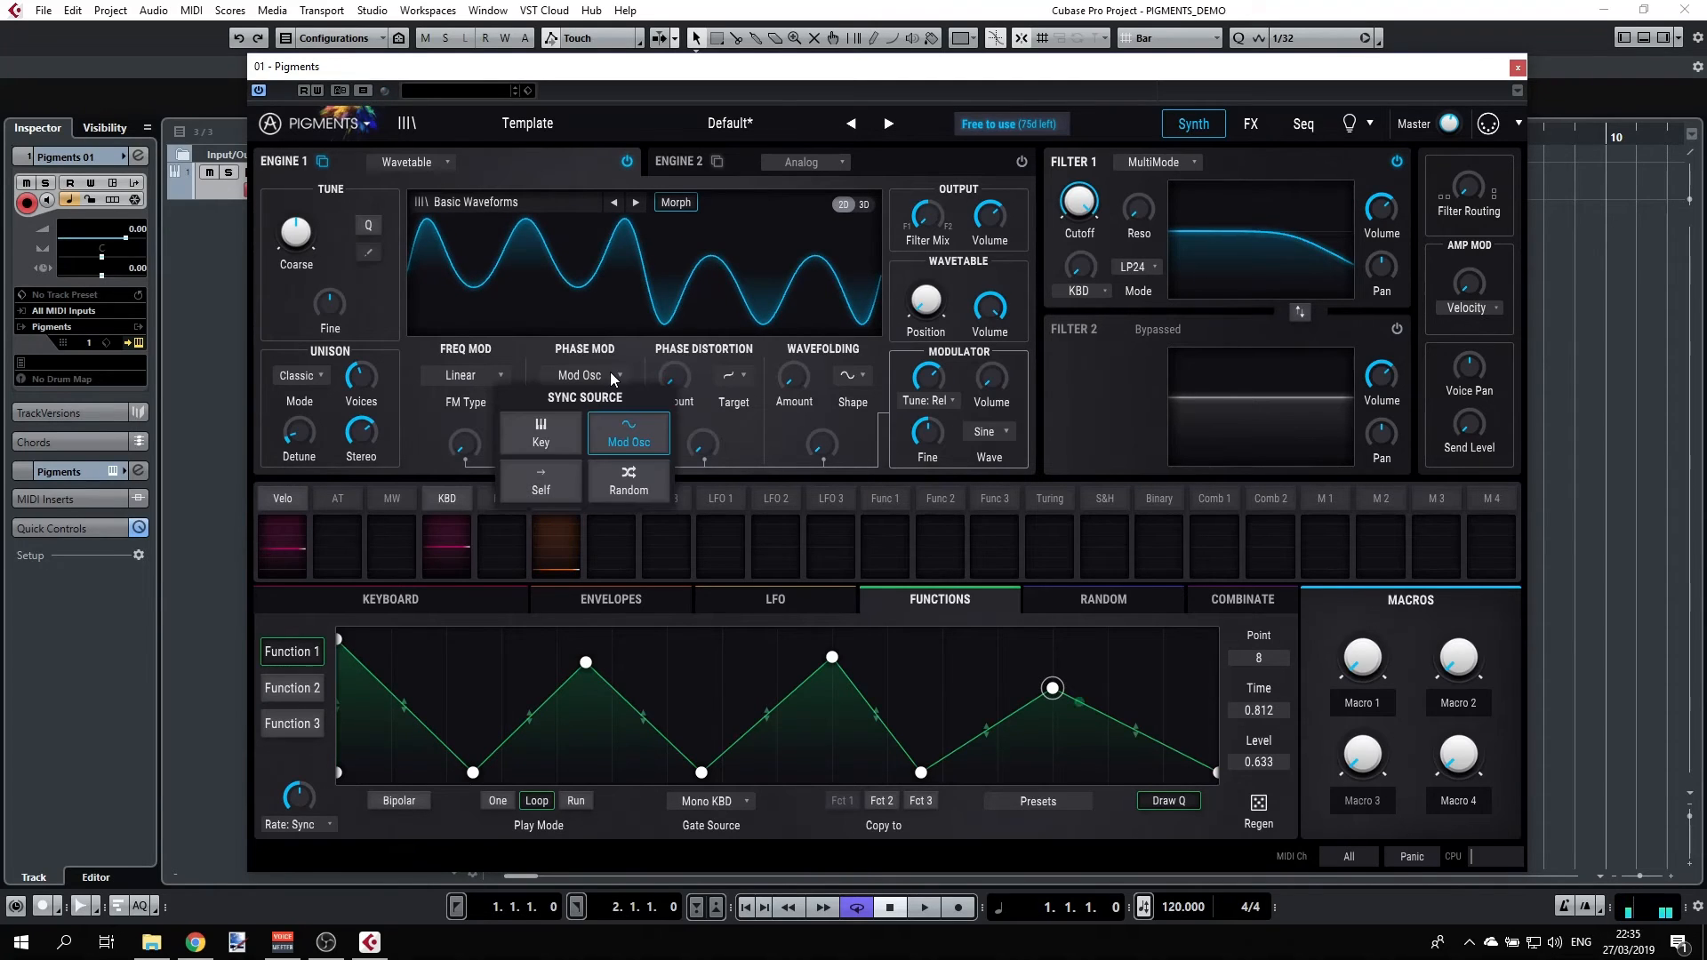
left_click(541, 480)
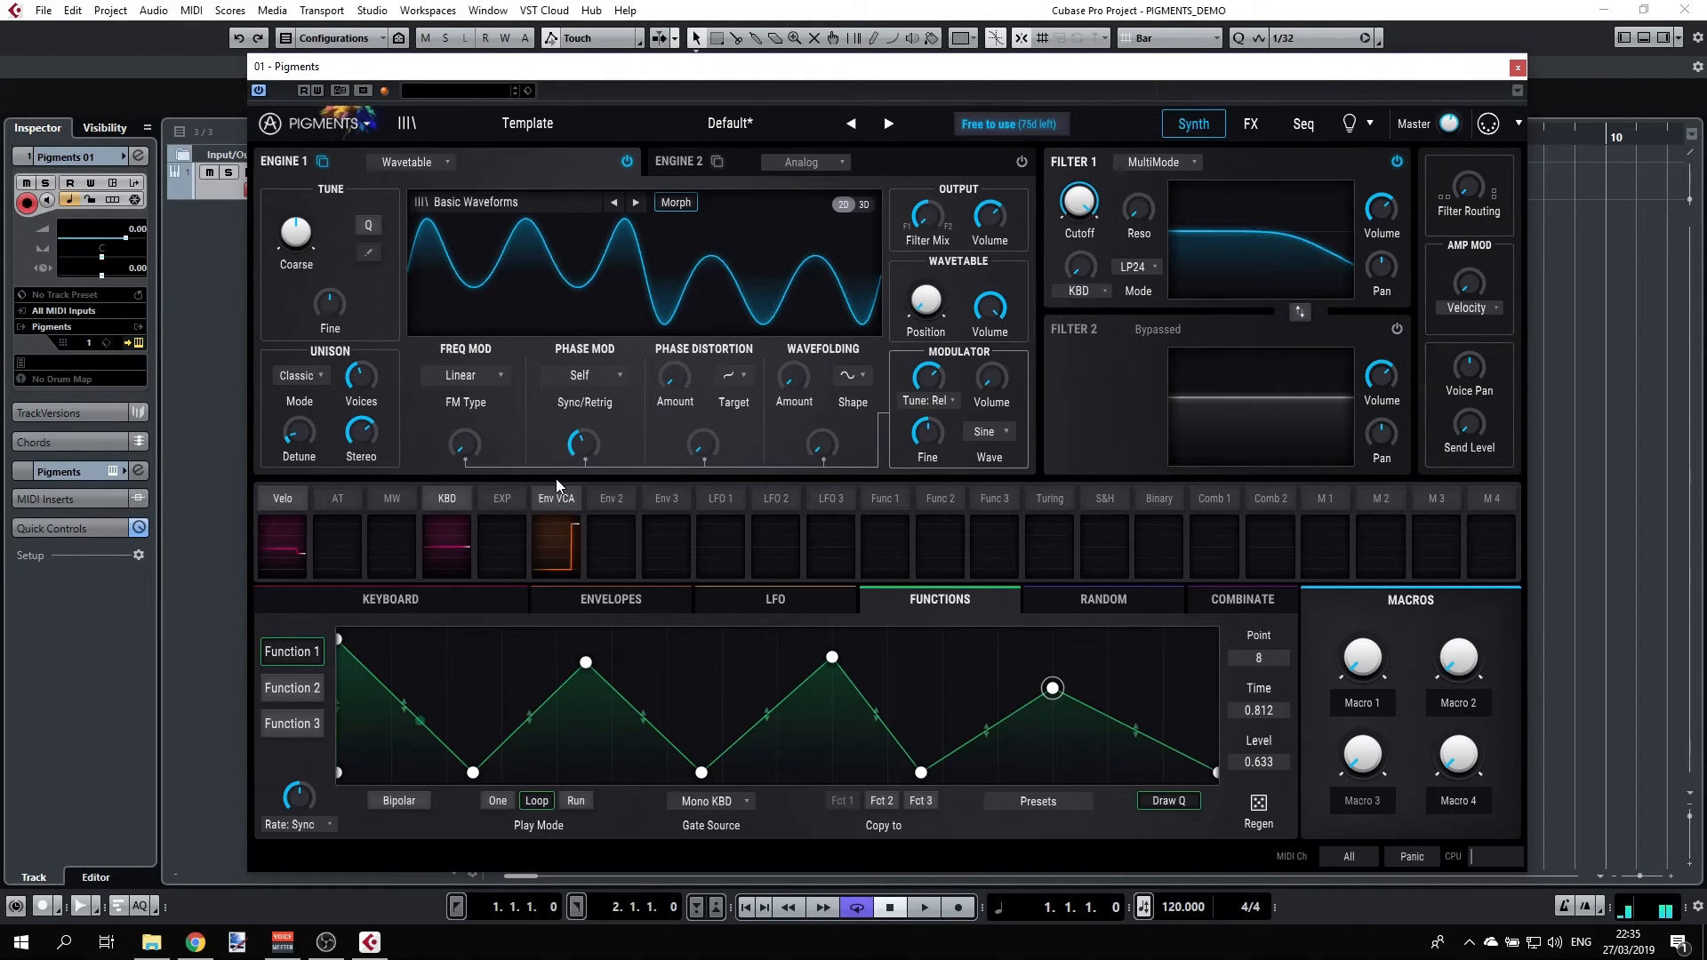
mouse_move(584, 443)
left_mouse_down()
mouse_move(584, 484)
mouse_move(584, 397)
mouse_move(584, 436)
left_mouse_up()
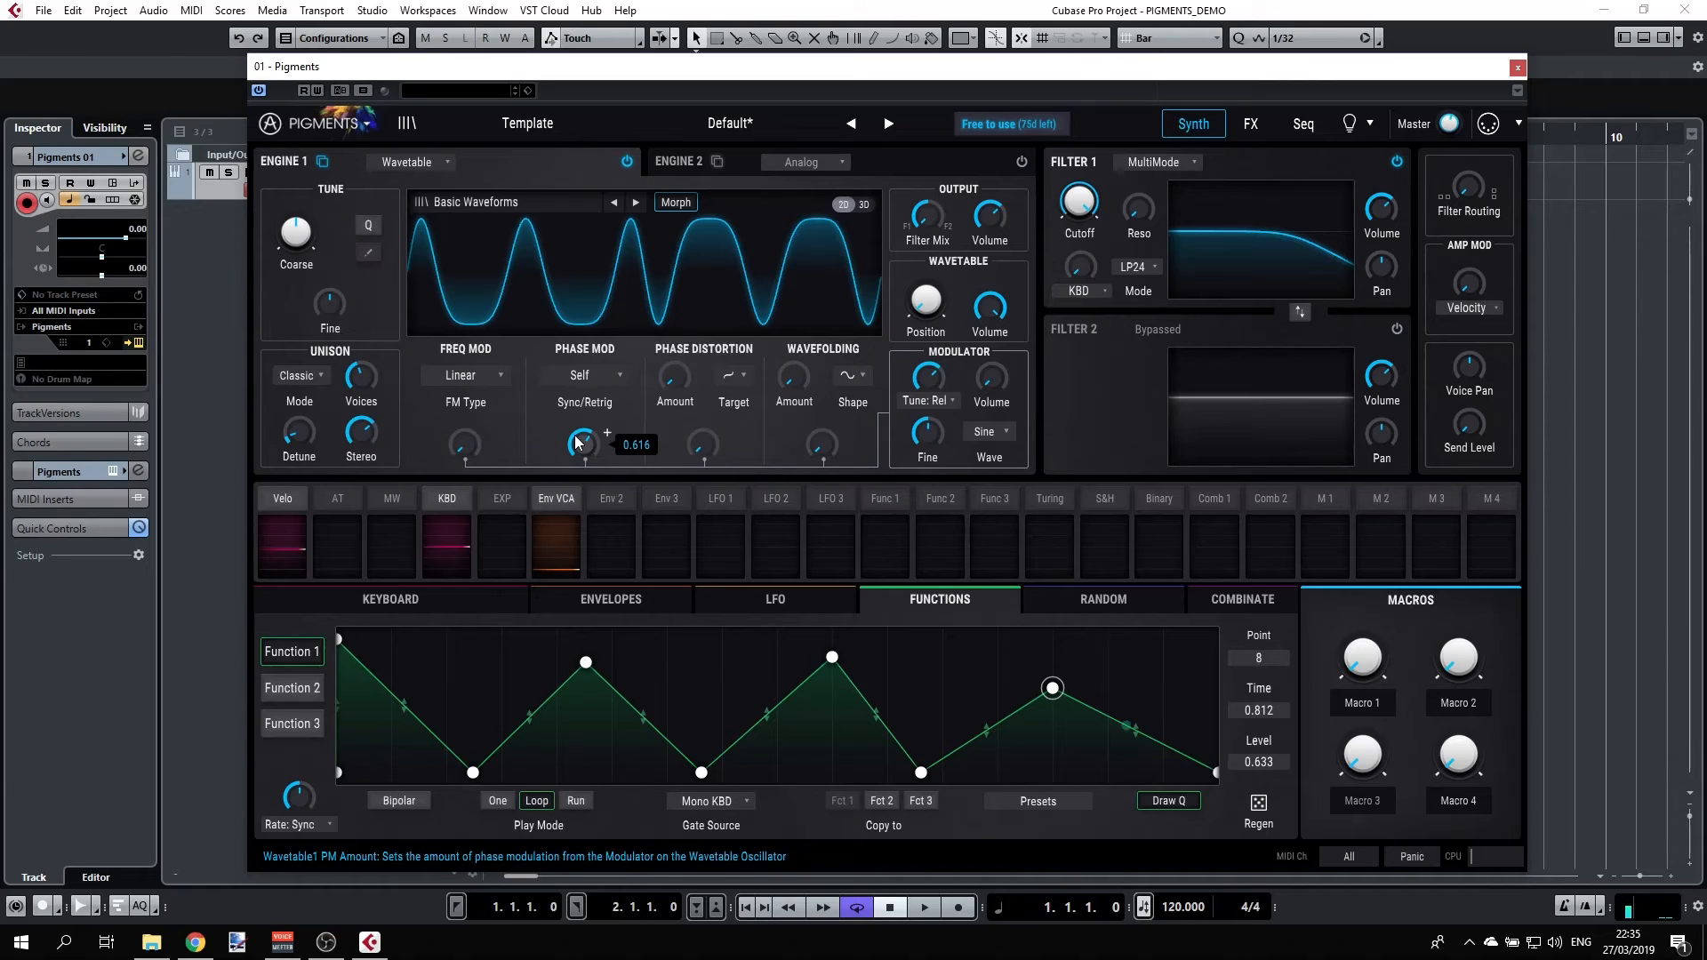
Set the phase modulation sync source to Random and adjust the phase modulation amount to 0.556
left_click(592, 374)
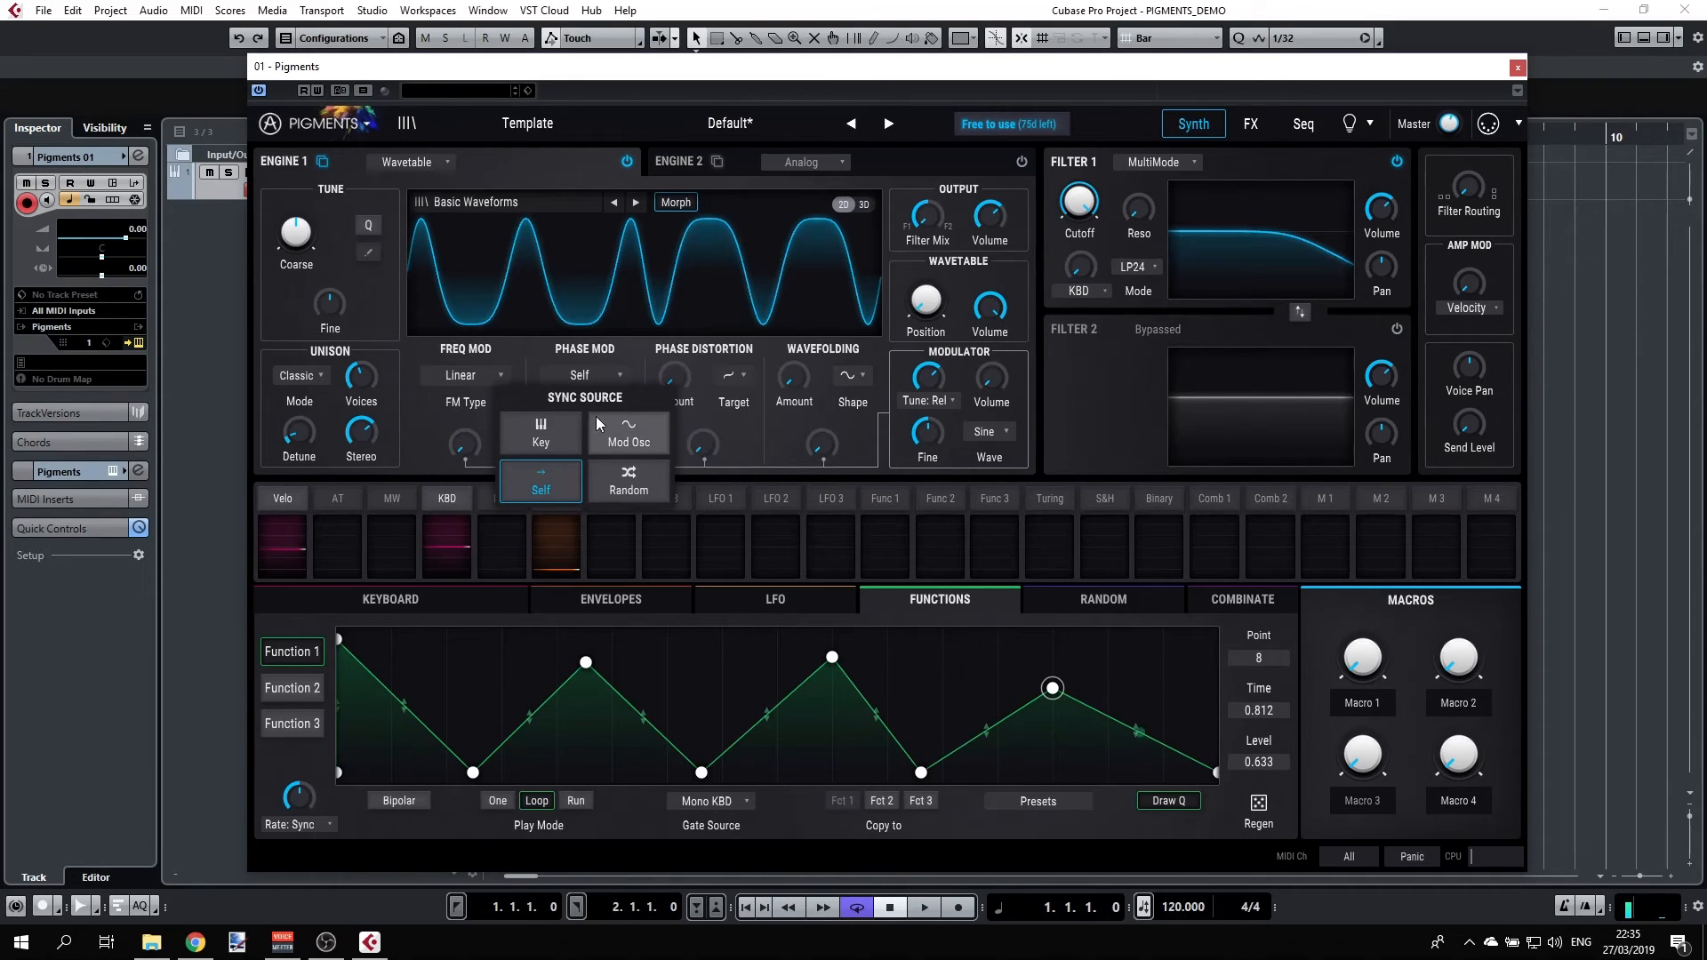
left_click(630, 480)
left_click_drag(582, 443, 582, 460)
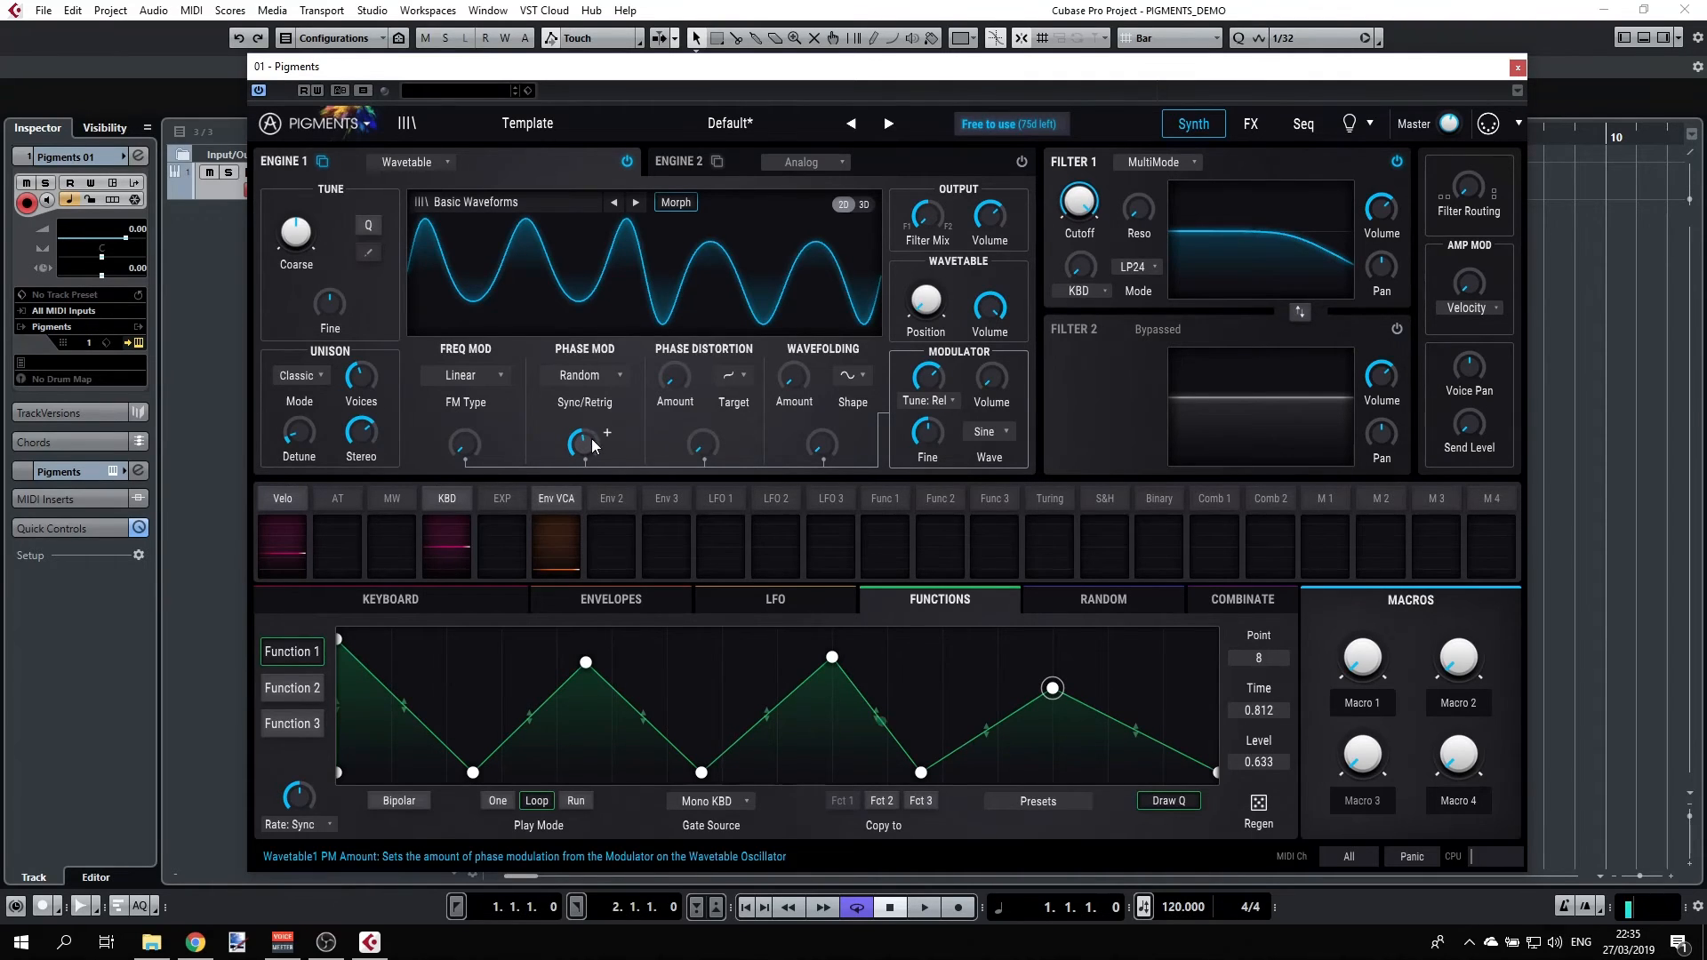
left_click_drag(592, 445, 592, 426)
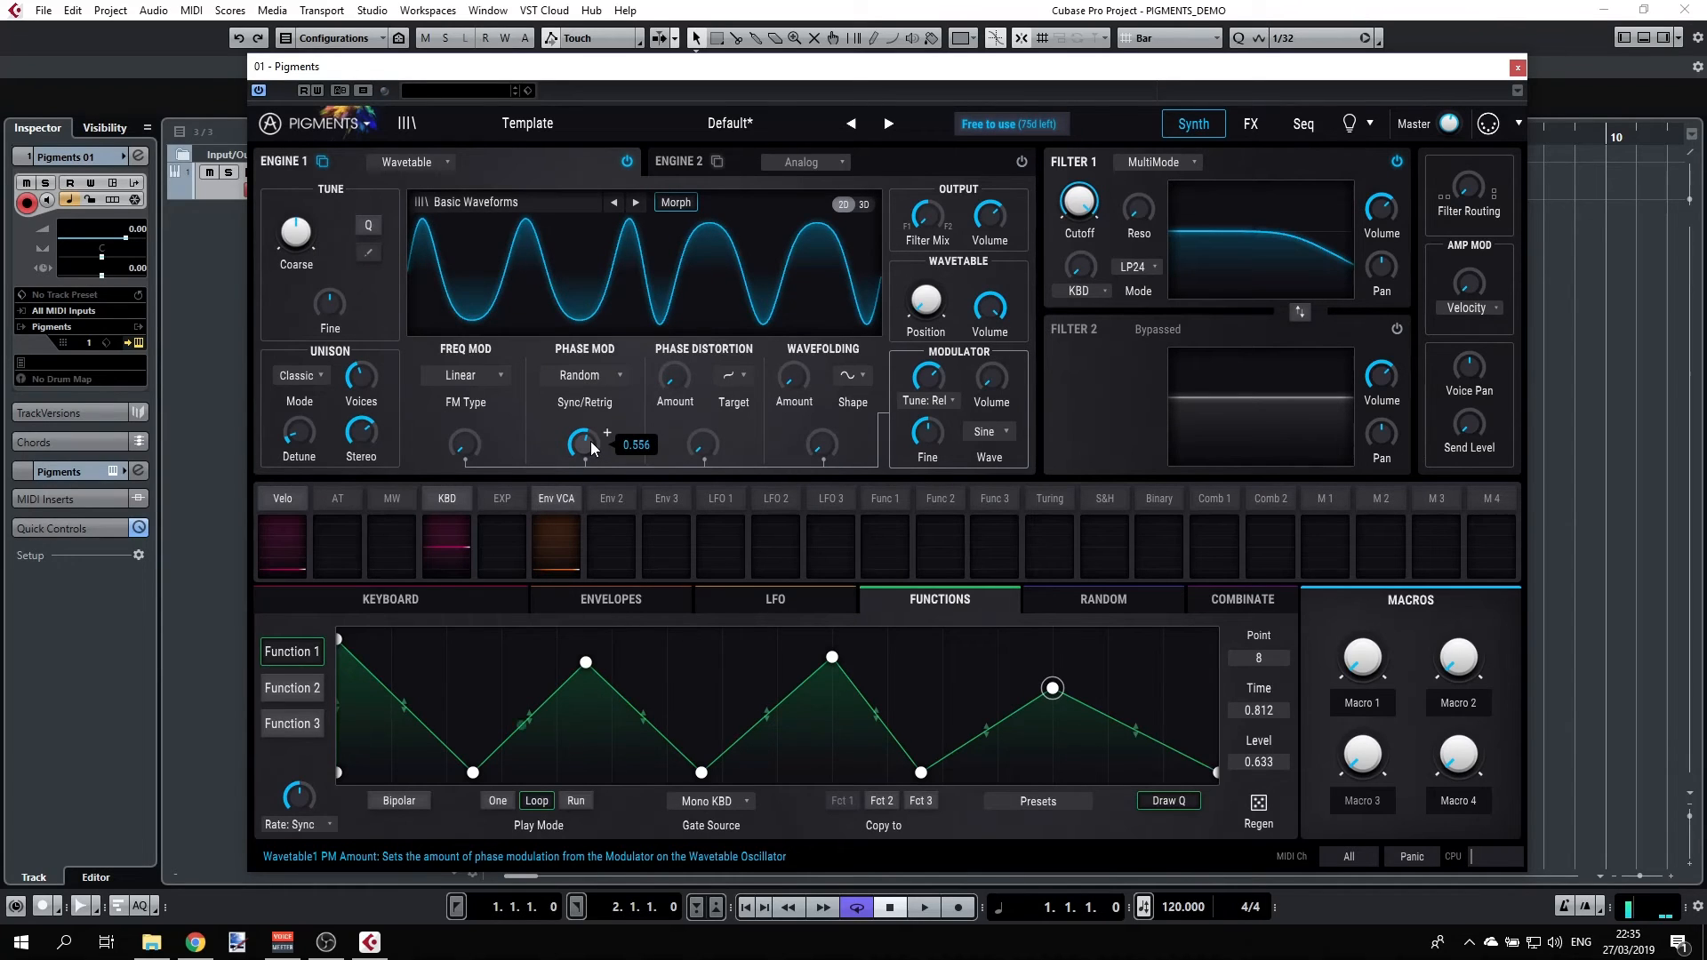
Lower the phase modulation amount to zero and keep the frequency modulation amount at zero
left_click_drag(590, 441, 590, 538)
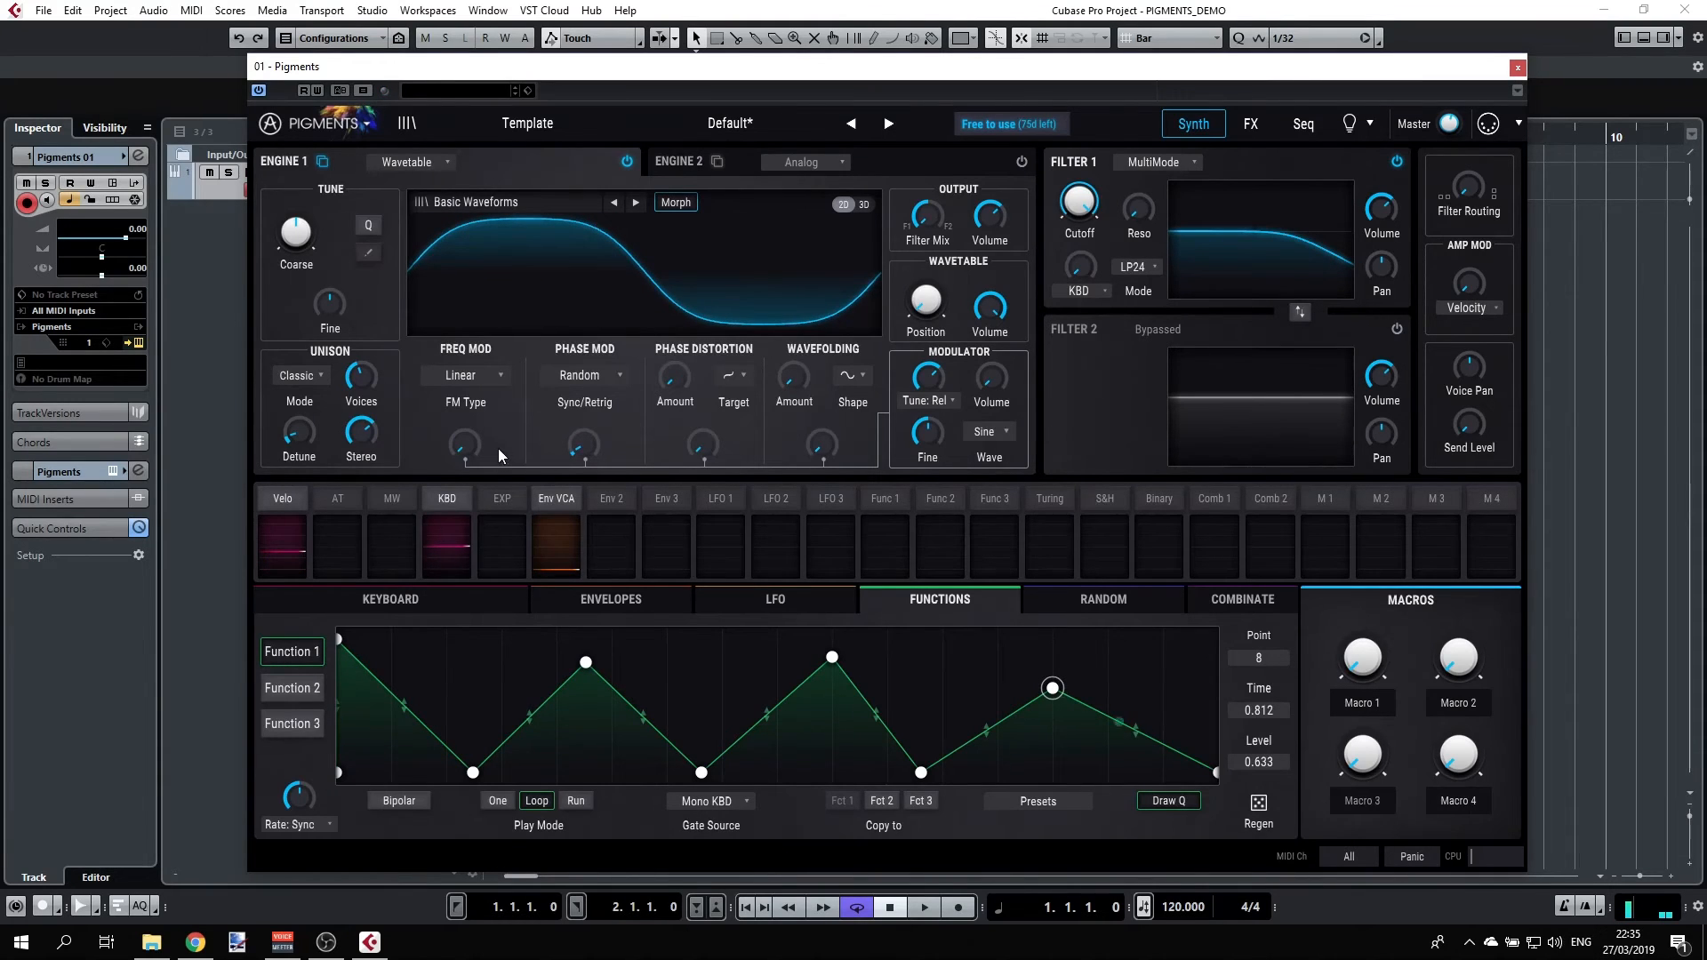
mouse_move(464, 444)
left_mouse_down()
mouse_move(463, 429)
mouse_move(463, 447)
left_mouse_up()
left_click_drag(581, 432, 581, 447)
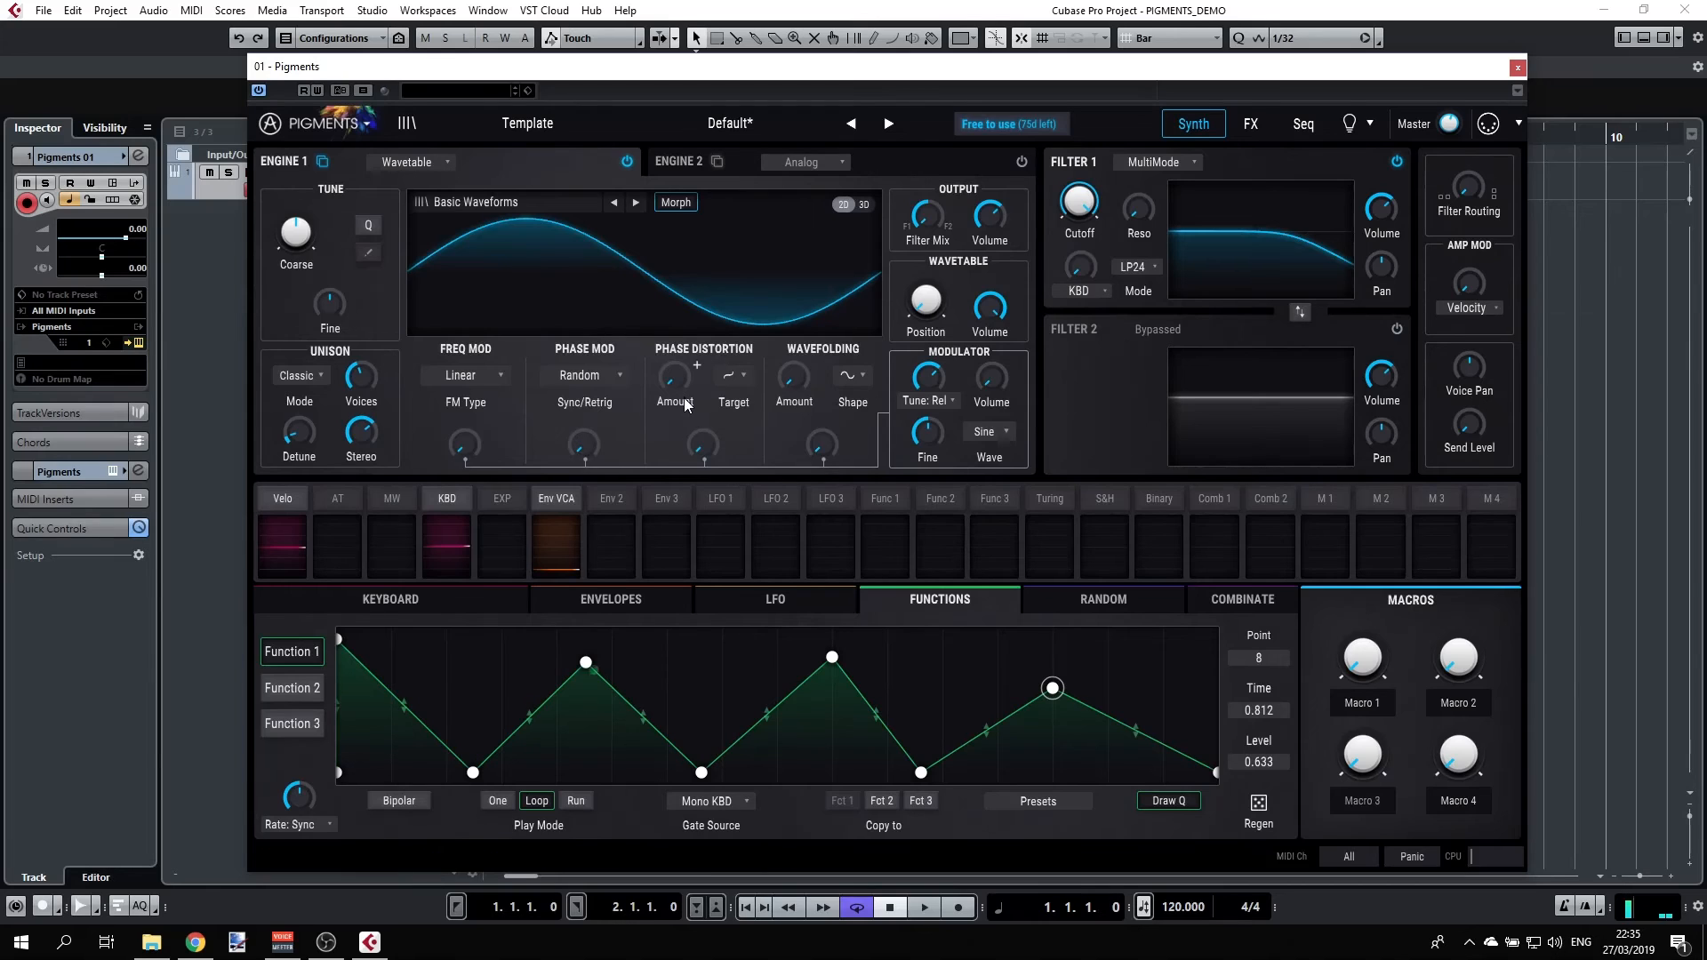
Try the Skew and Round phase distortion targets, varying the distortion amount with Round and returning it to zero
mouse_move(674, 373)
left_click(731, 377)
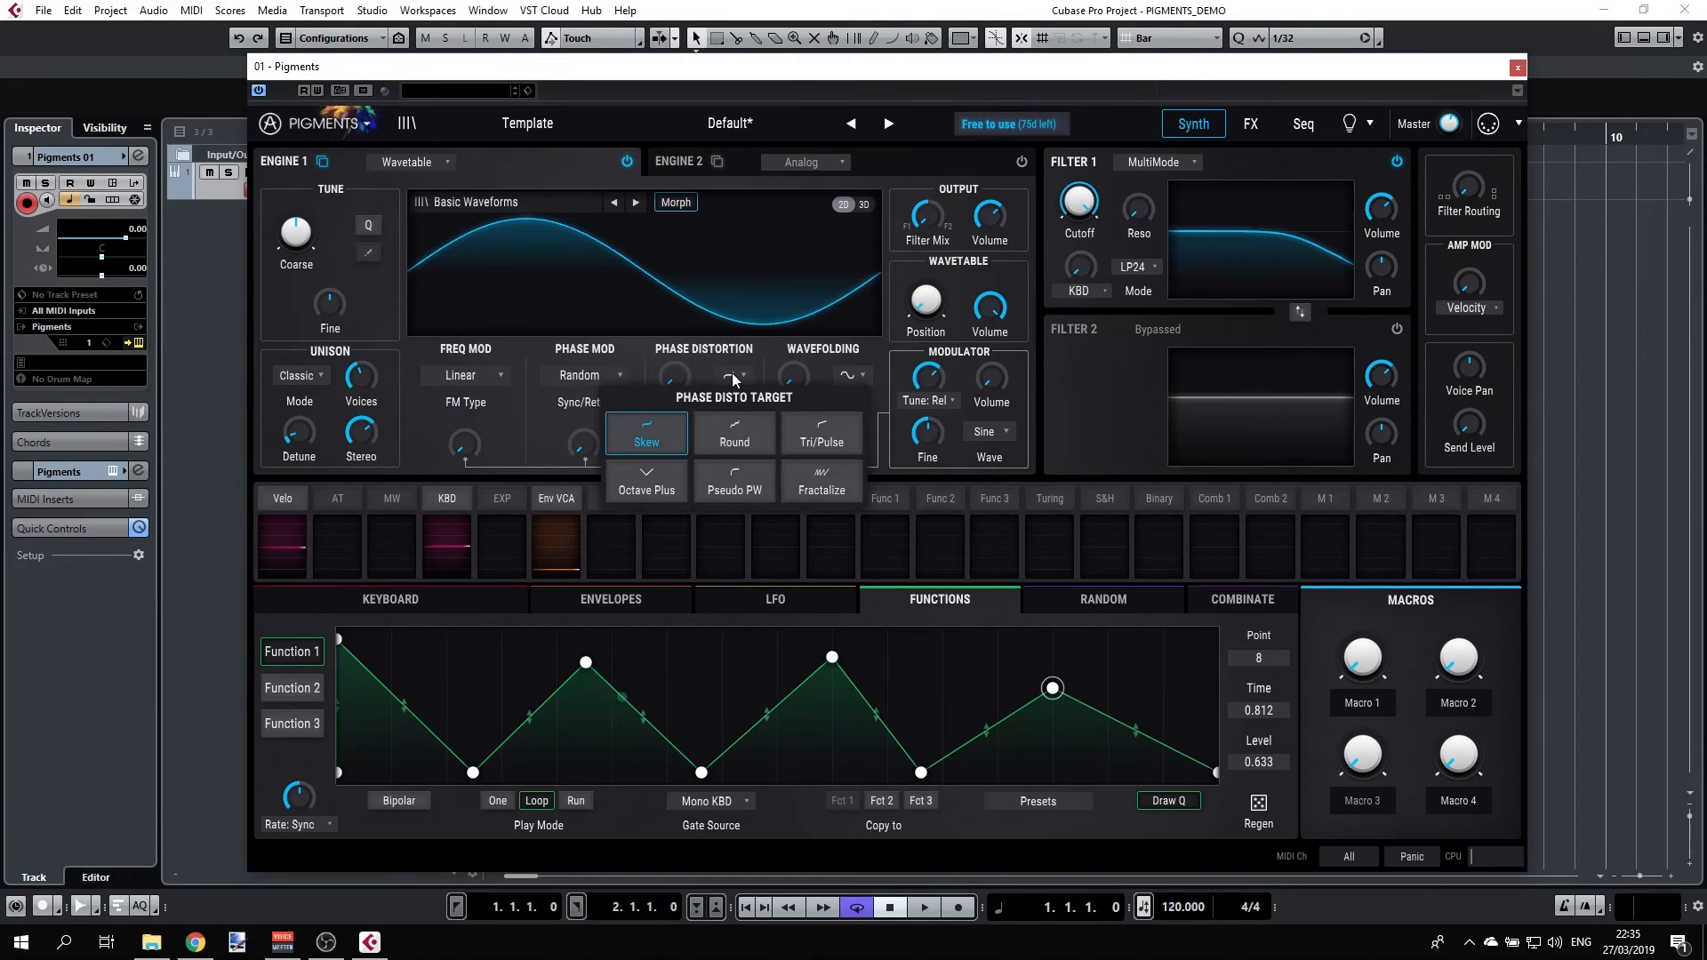
left_click(649, 441)
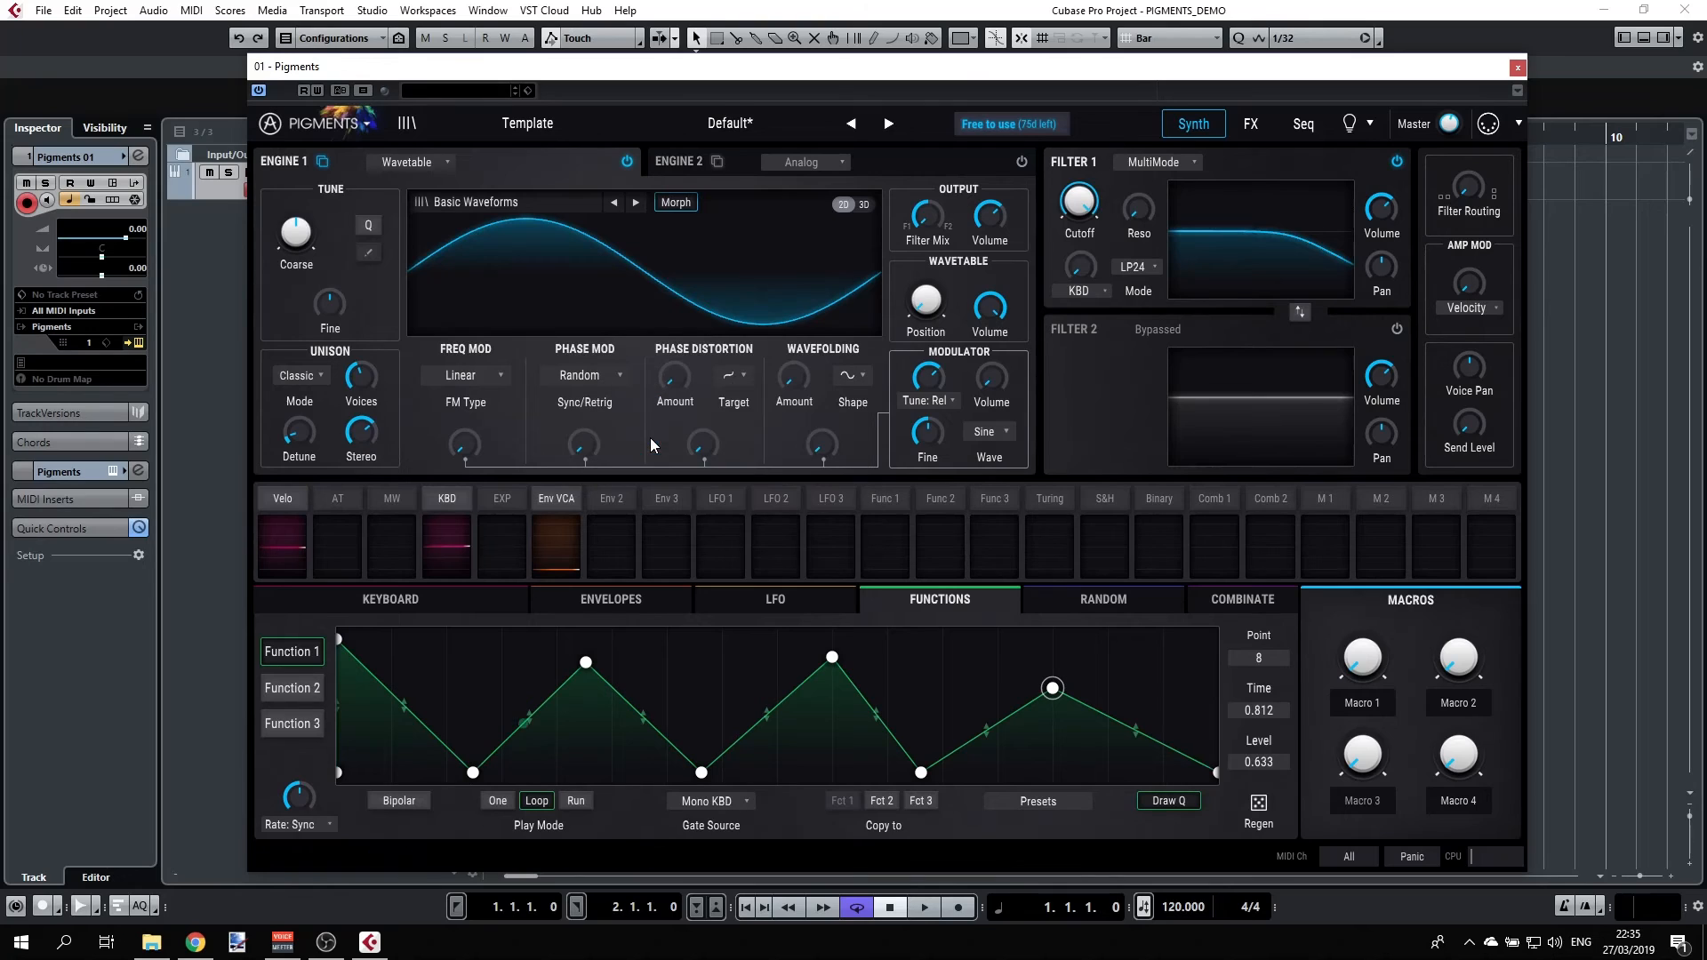
left_click(731, 375)
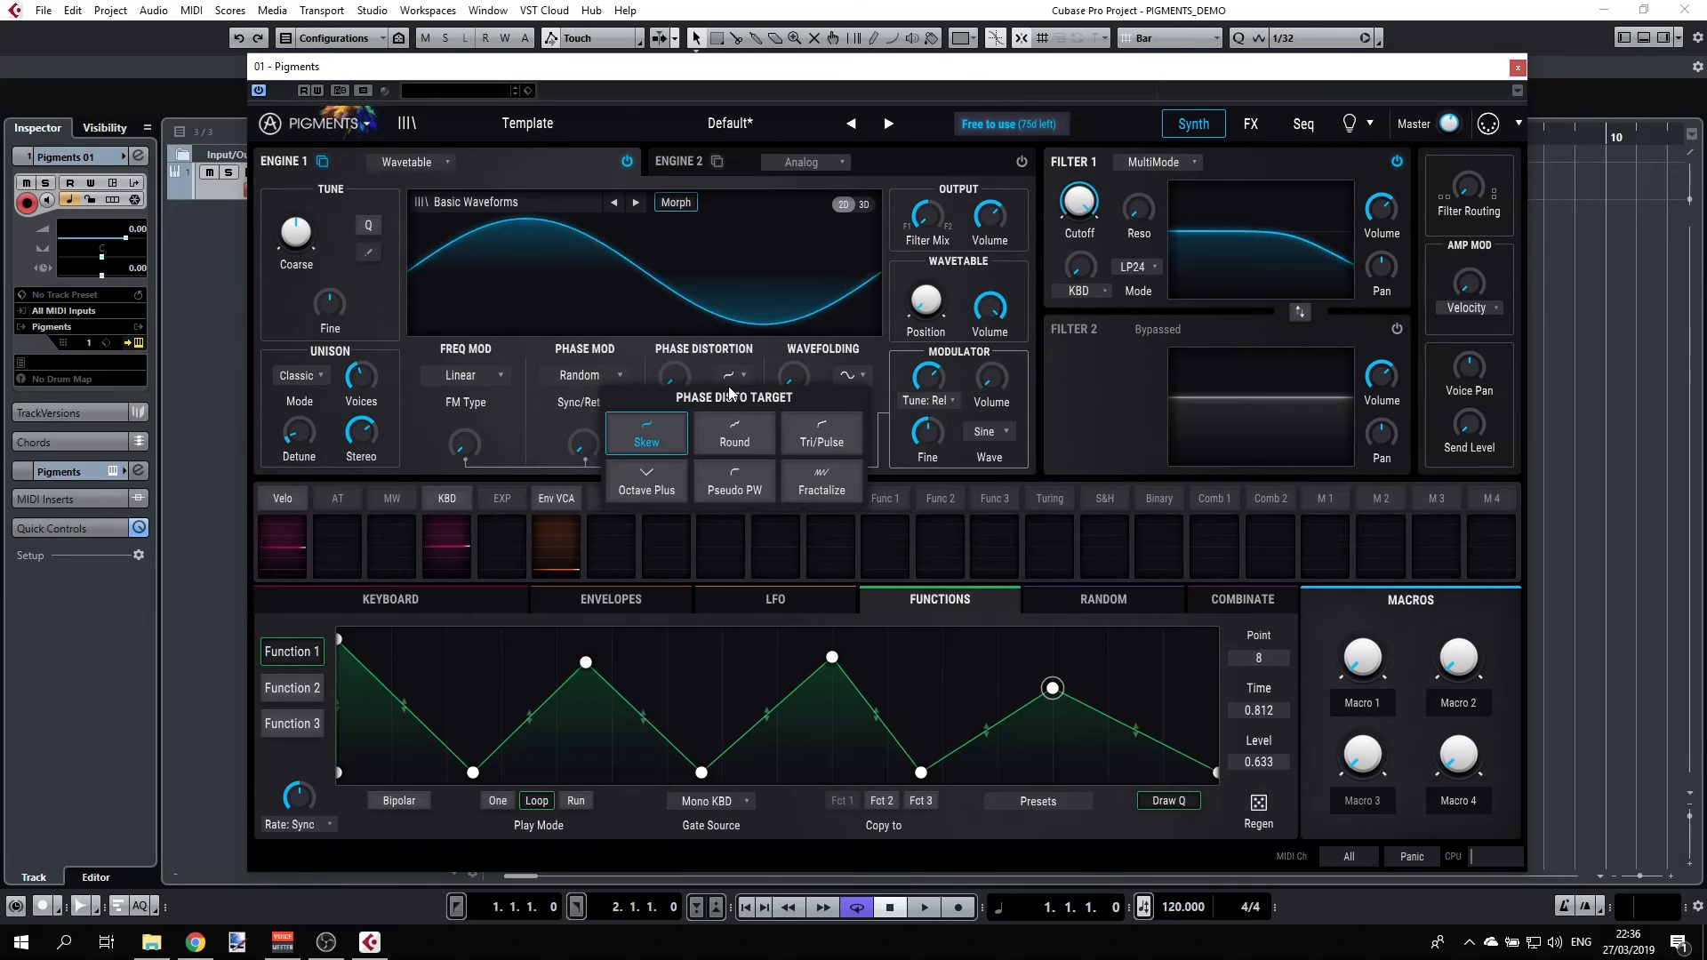
left_click(745, 446)
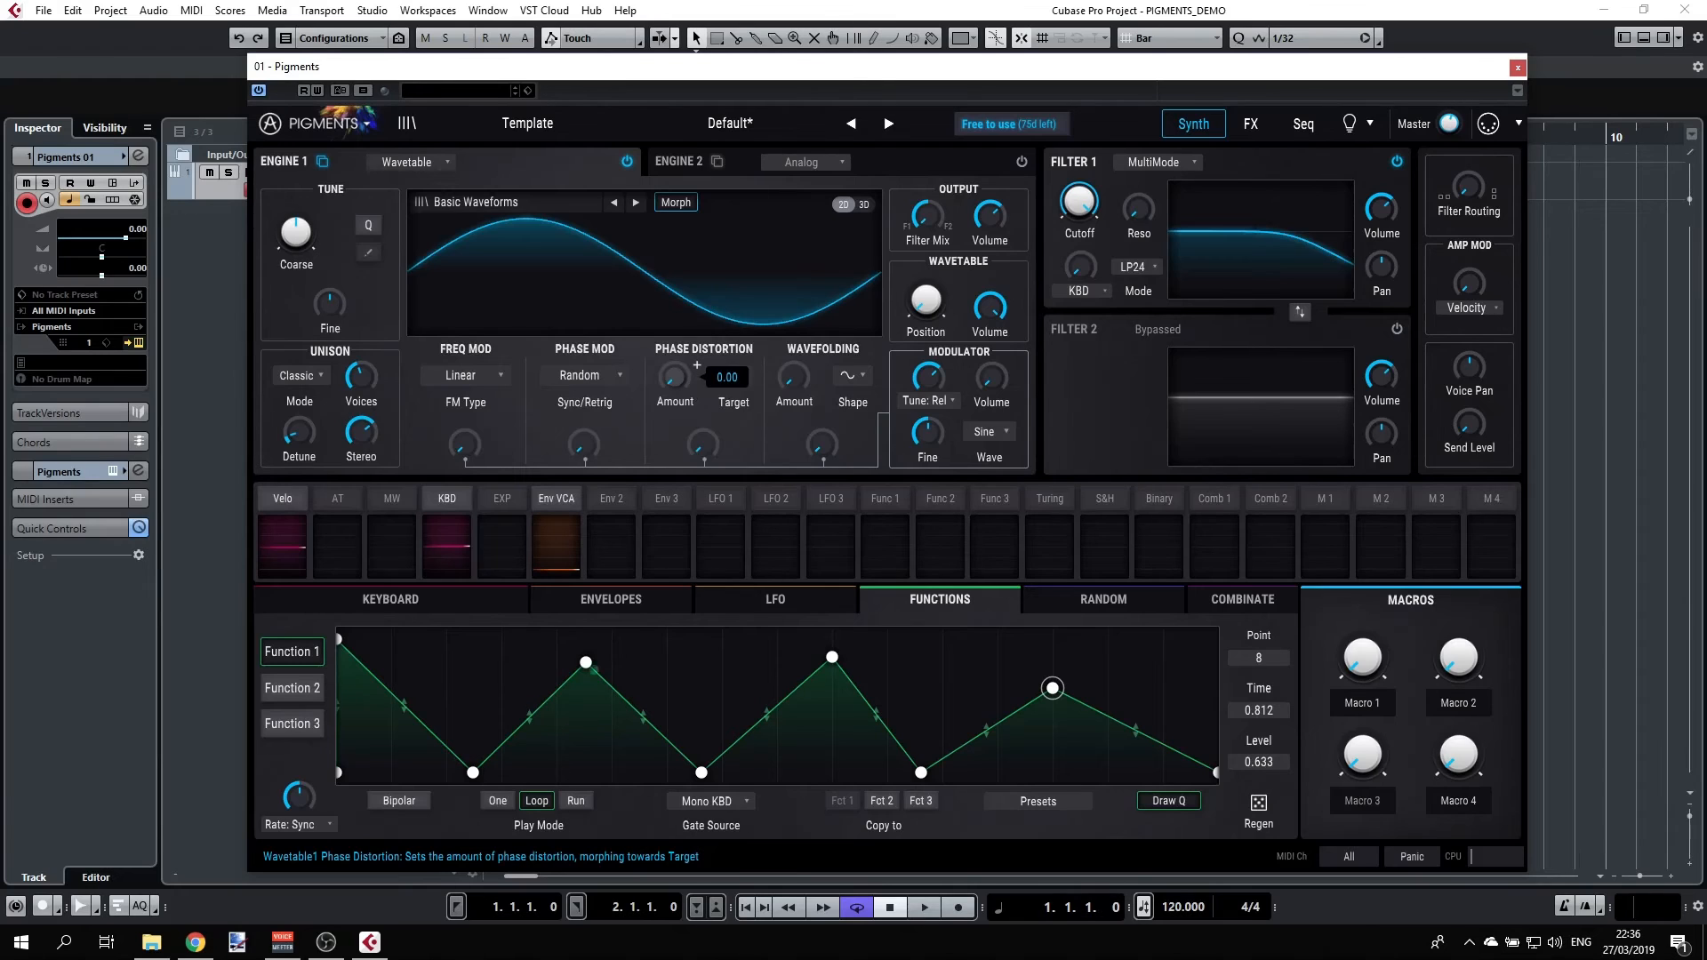
mouse_move(675, 378)
left_mouse_down()
mouse_move(697, 365)
mouse_move(676, 338)
mouse_move(676, 384)
left_mouse_up()
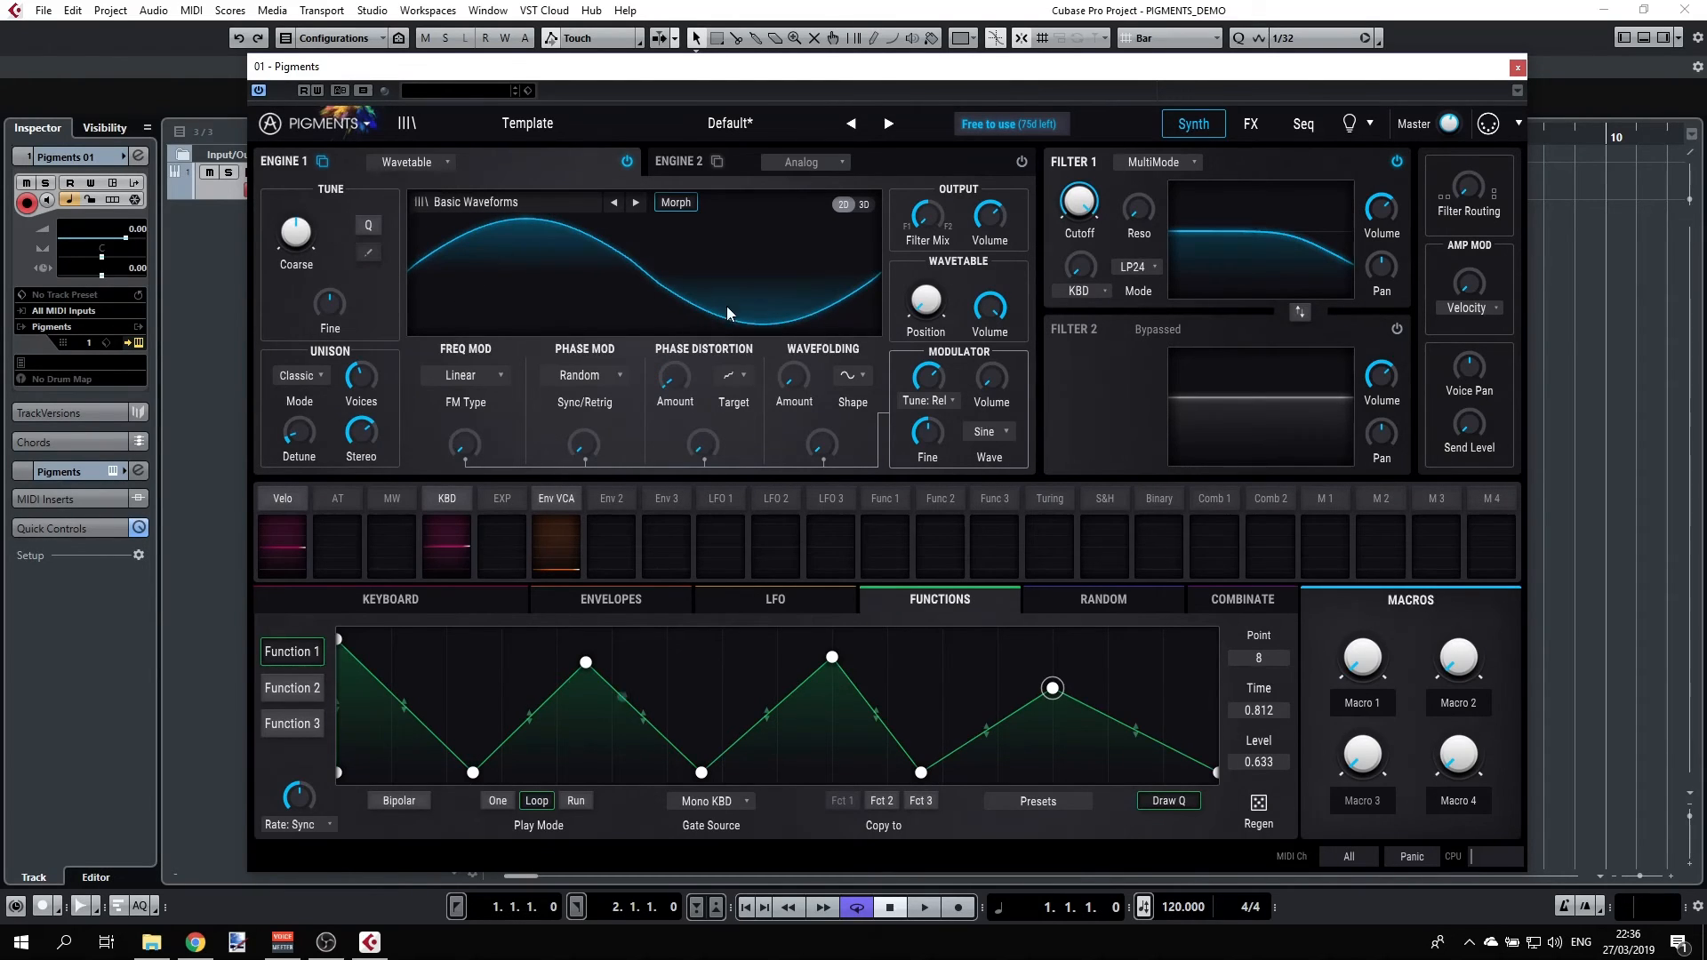
mouse_move(668, 381)
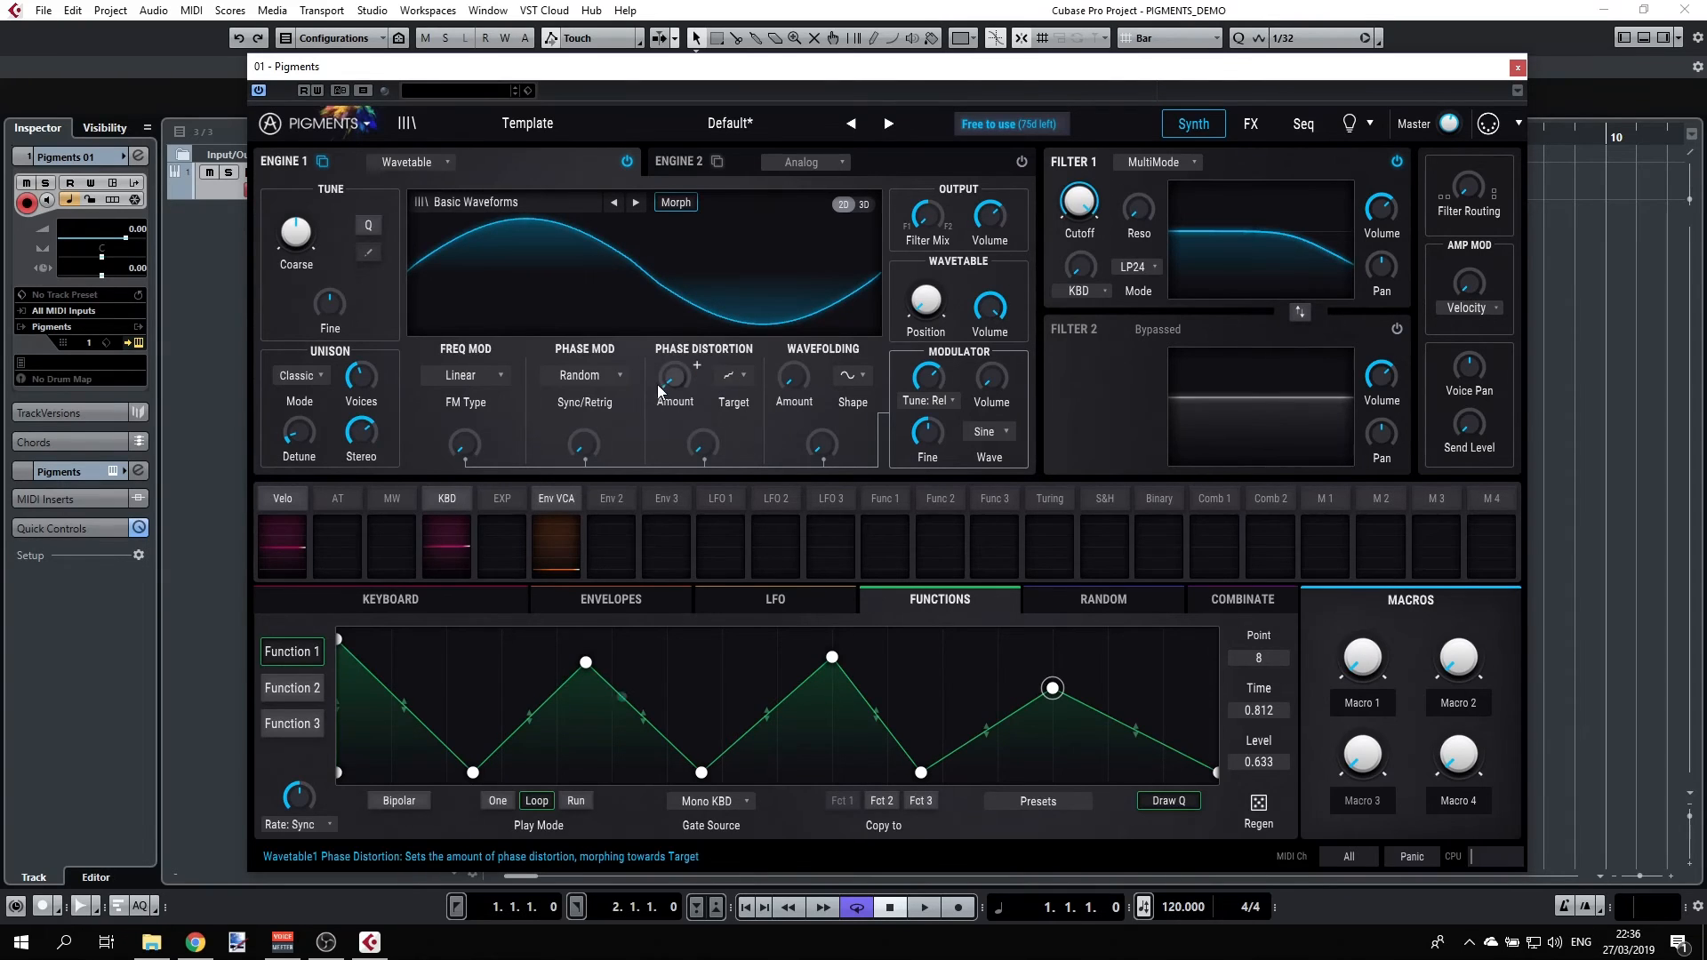
mouse_move(668, 376)
left_mouse_down()
mouse_move(669, 289)
mouse_move(668, 391)
left_mouse_up()
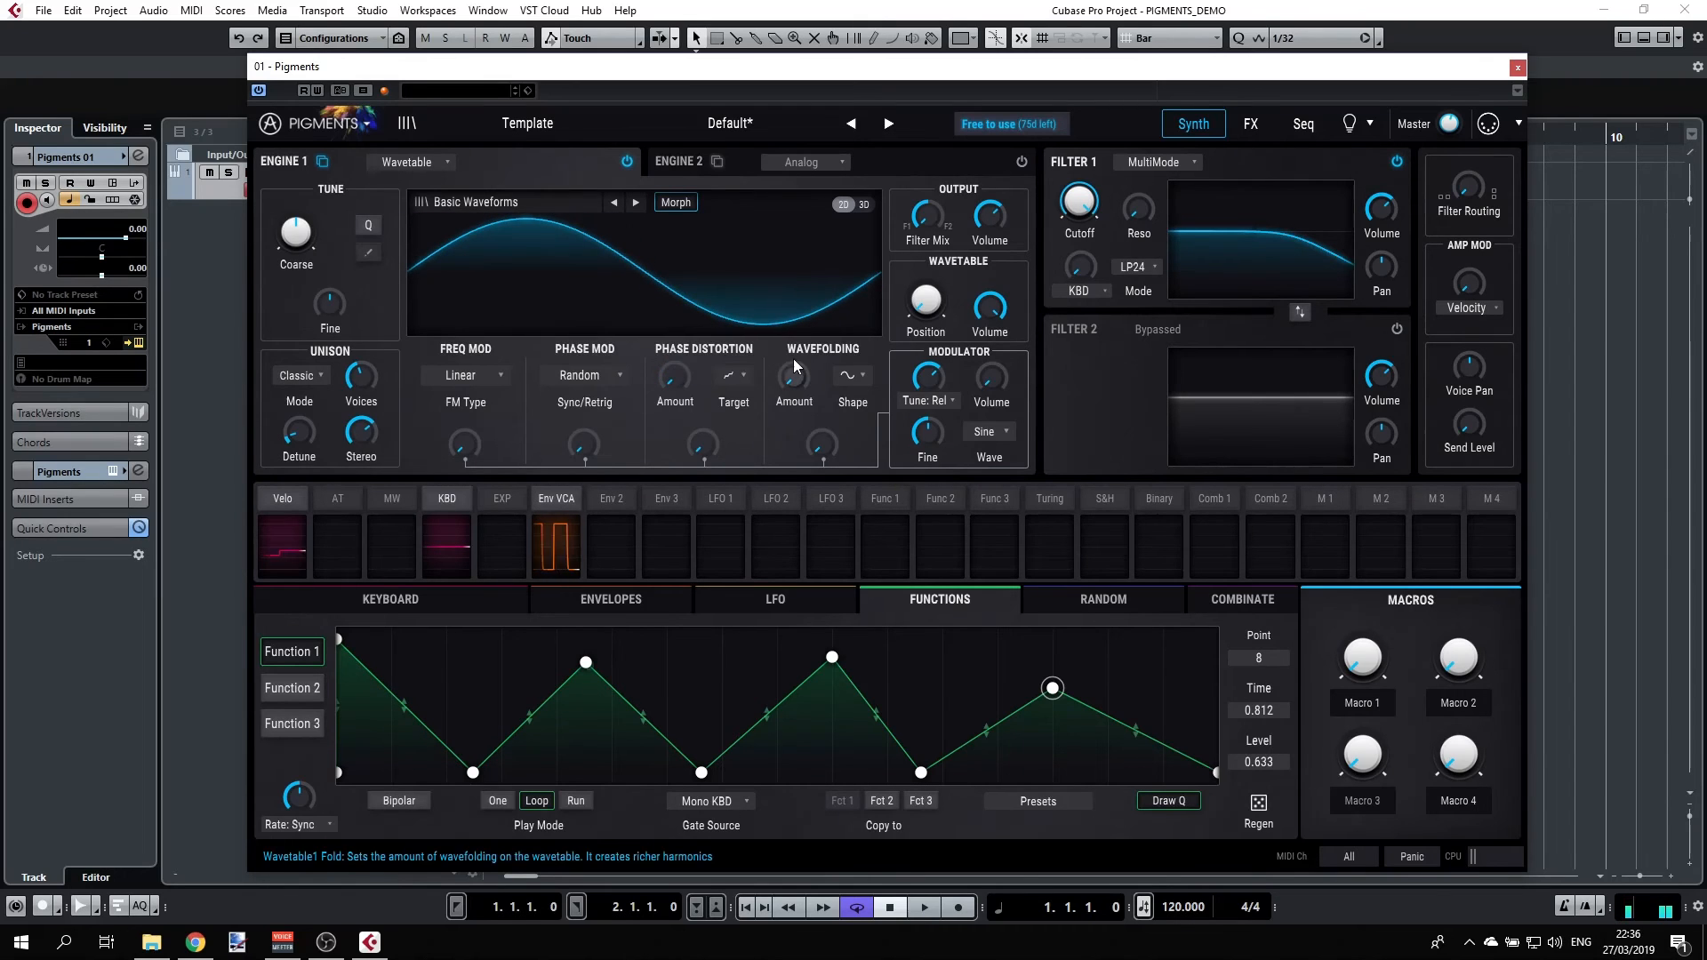
Try the Tri/Pulse phase distortion target with a slightly raised distortion amount
left_click(746, 376)
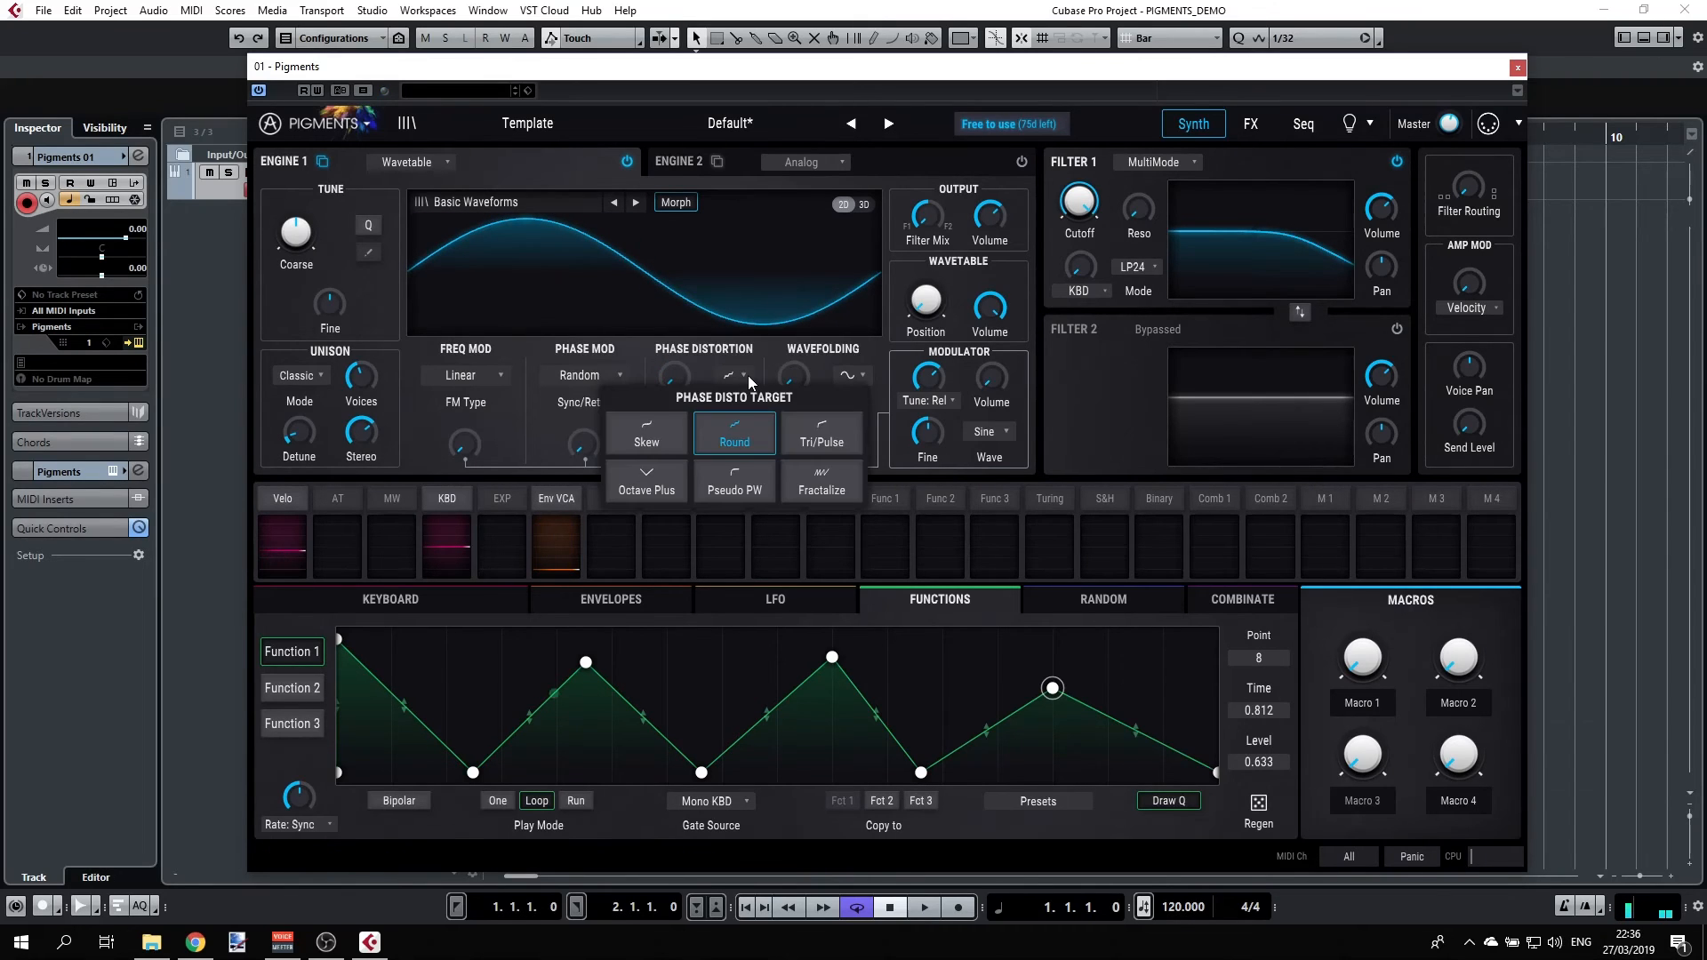
left_click(814, 429)
mouse_move(674, 377)
left_mouse_down()
mouse_move(674, 325)
mouse_move(674, 365)
left_mouse_up()
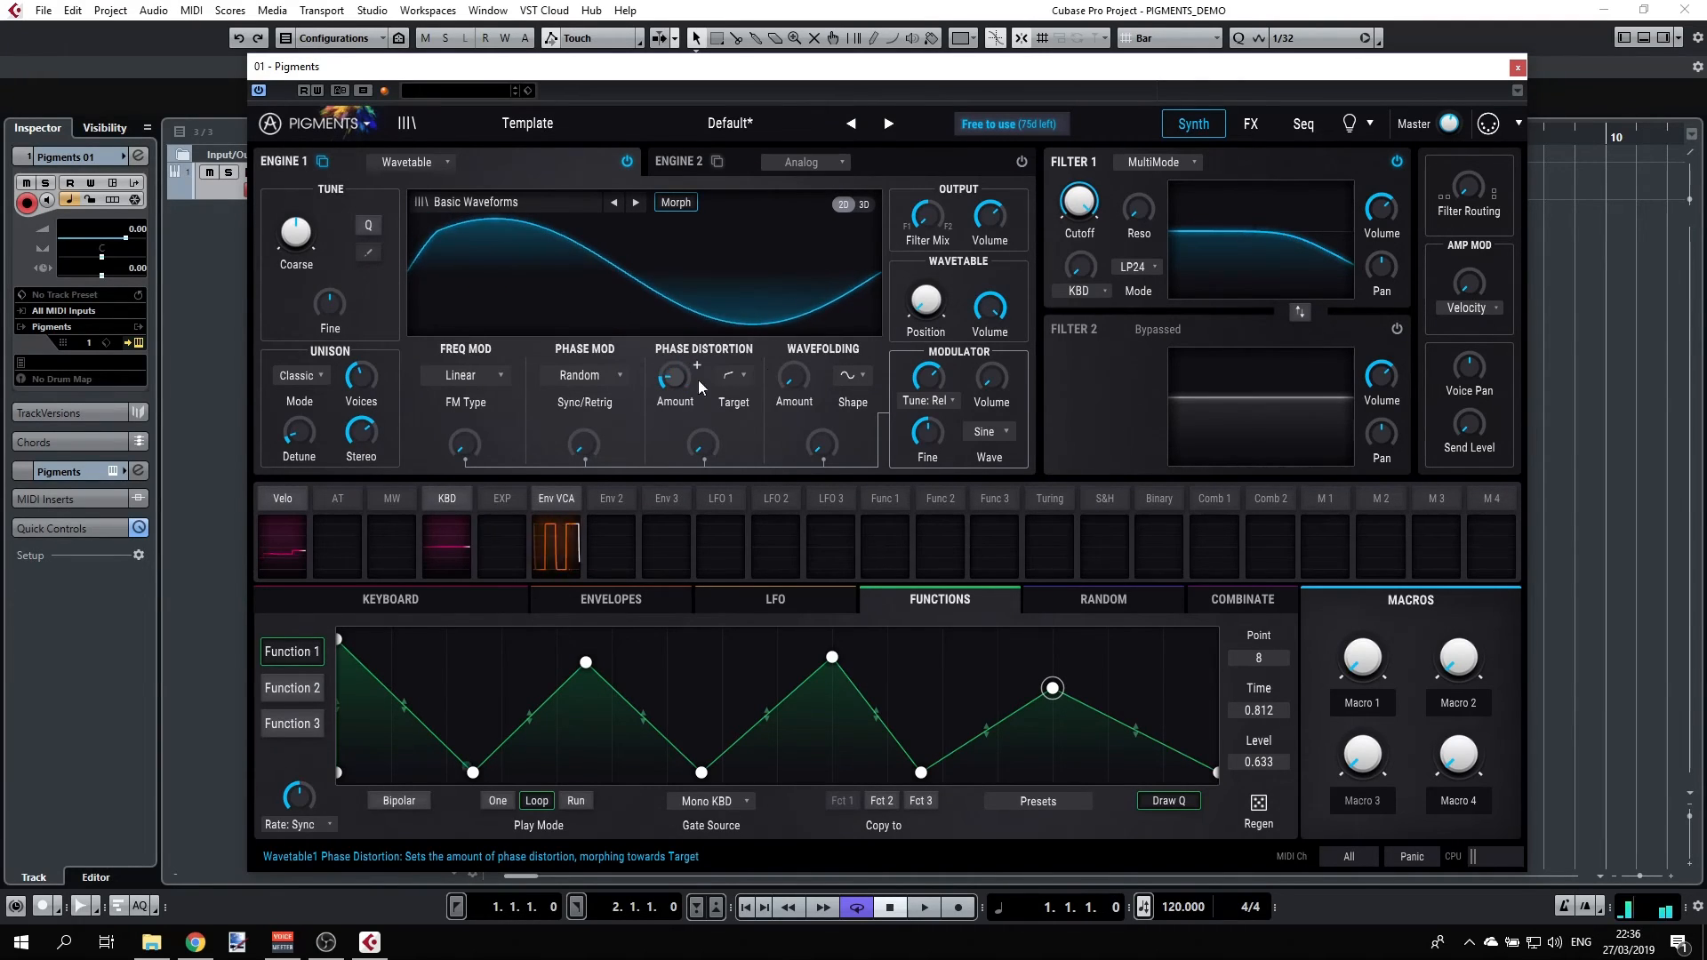
Set the phase distortion target to Pseudo PW and vary the distortion amount, ending close to zero
left_click(743, 374)
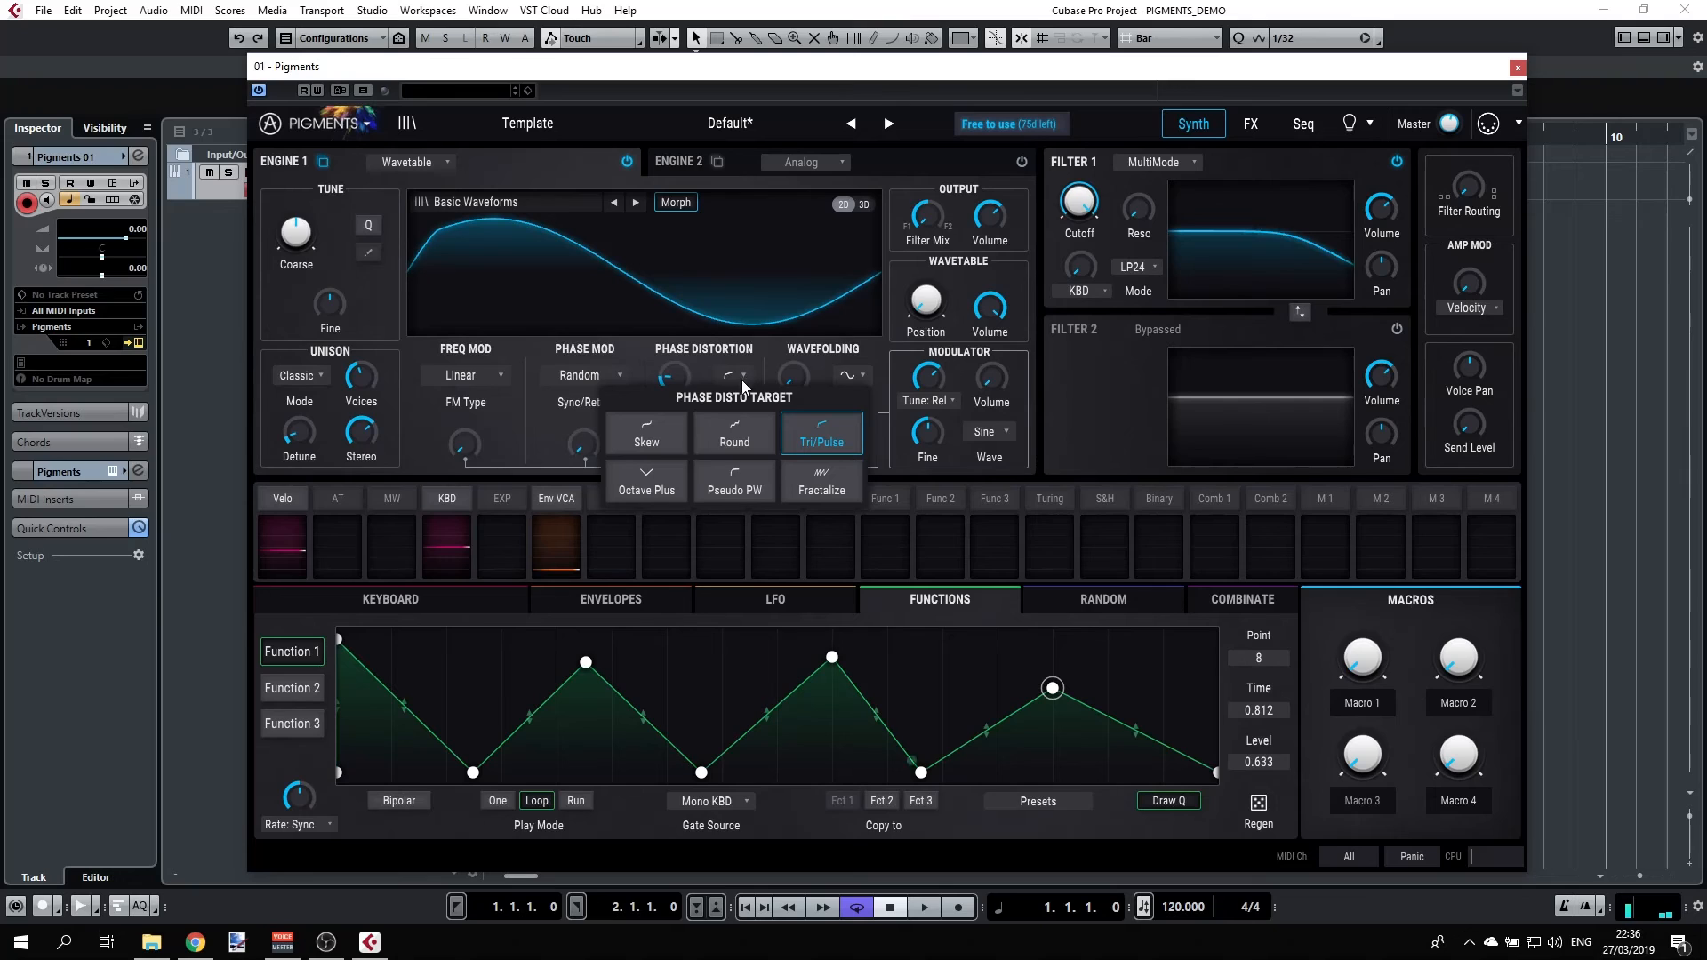
left_click(727, 482)
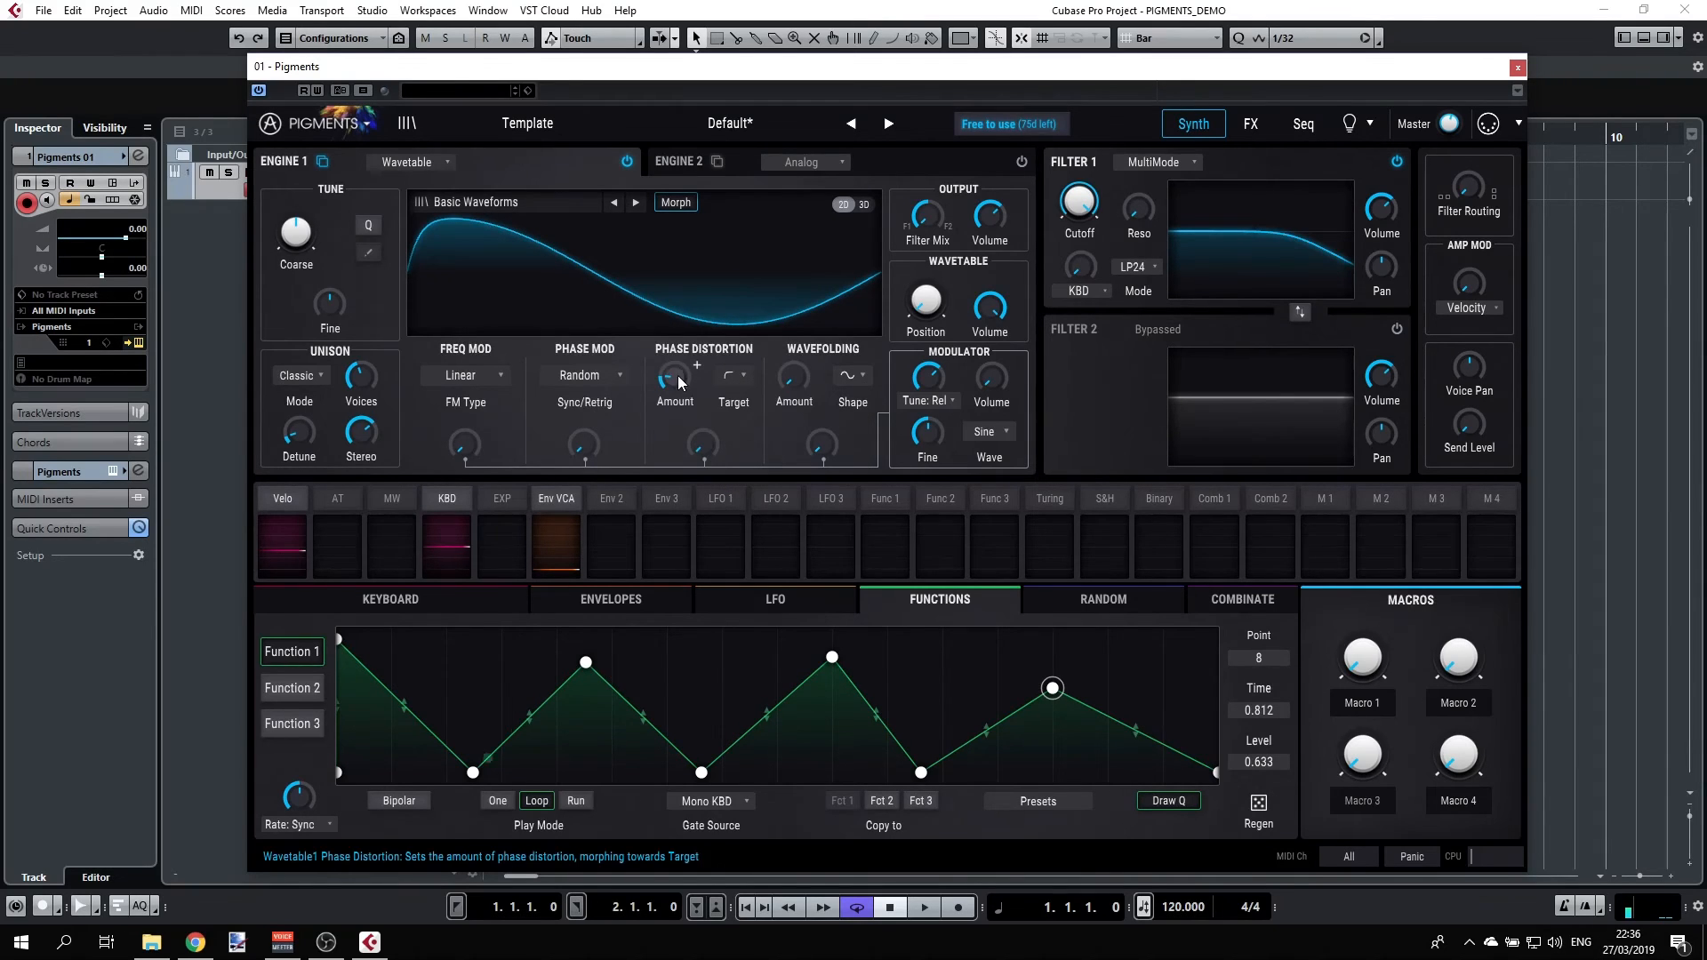
mouse_move(676, 373)
left_mouse_down()
mouse_move(664, 274)
mouse_move(664, 355)
mouse_move(693, 376)
left_mouse_up()
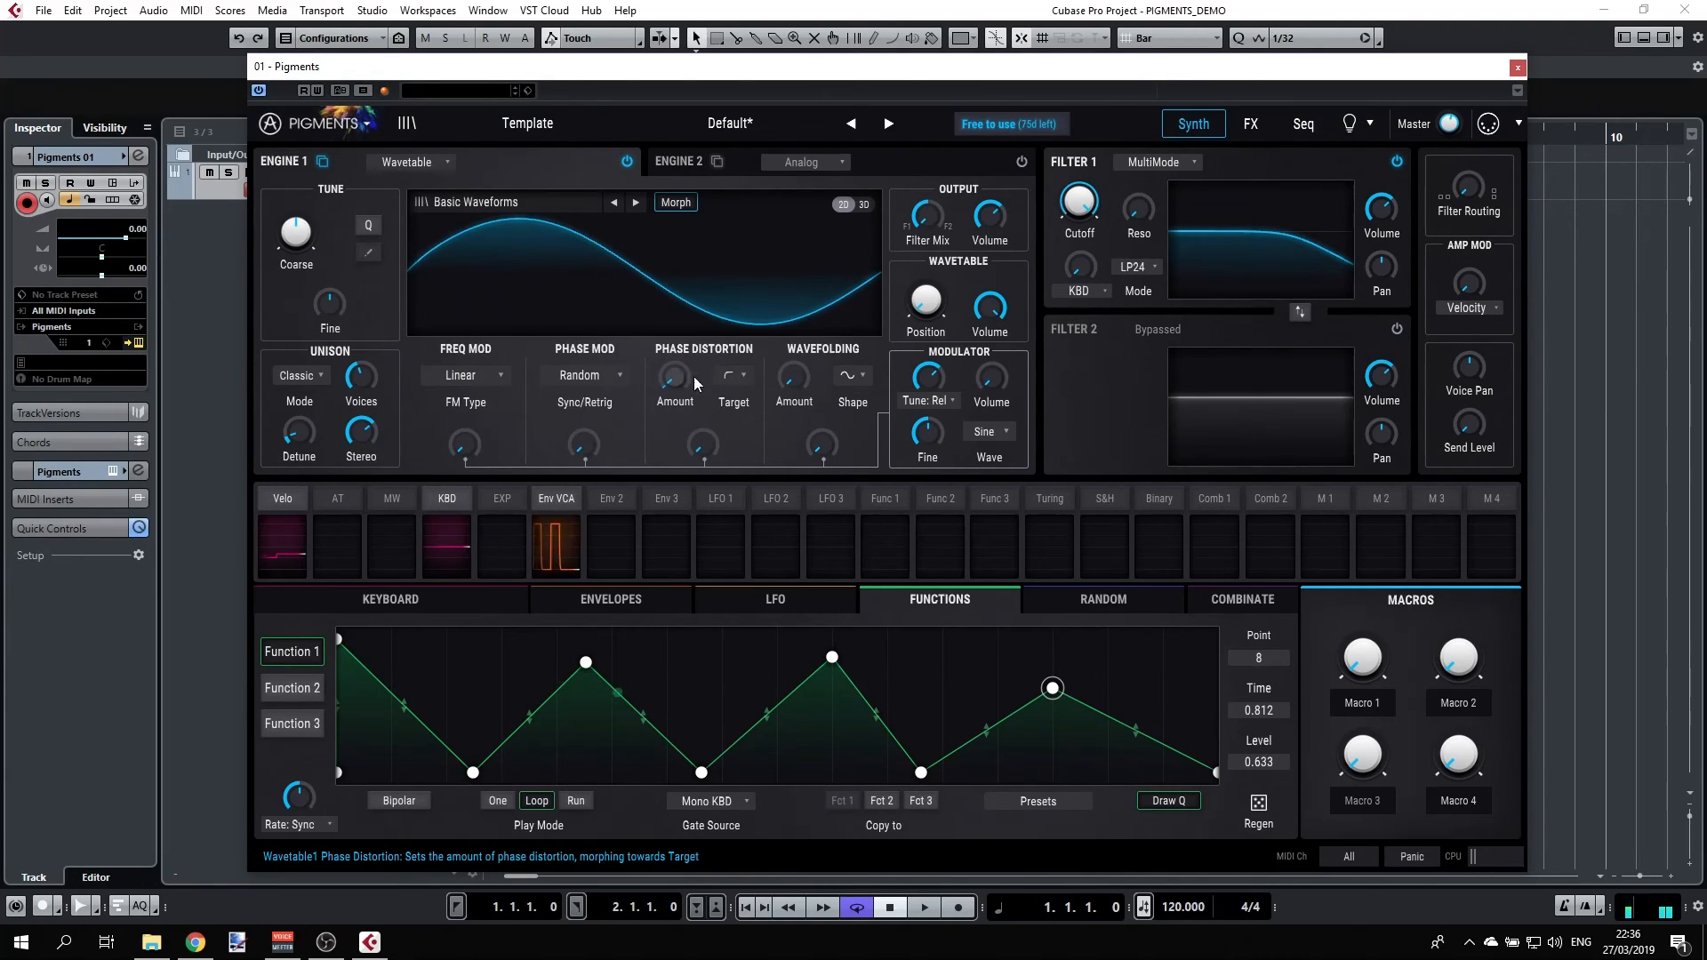
Try phase distortion modulation from the modulator with a raised distortion amount, and reset both amounts to zero
left_click(730, 377)
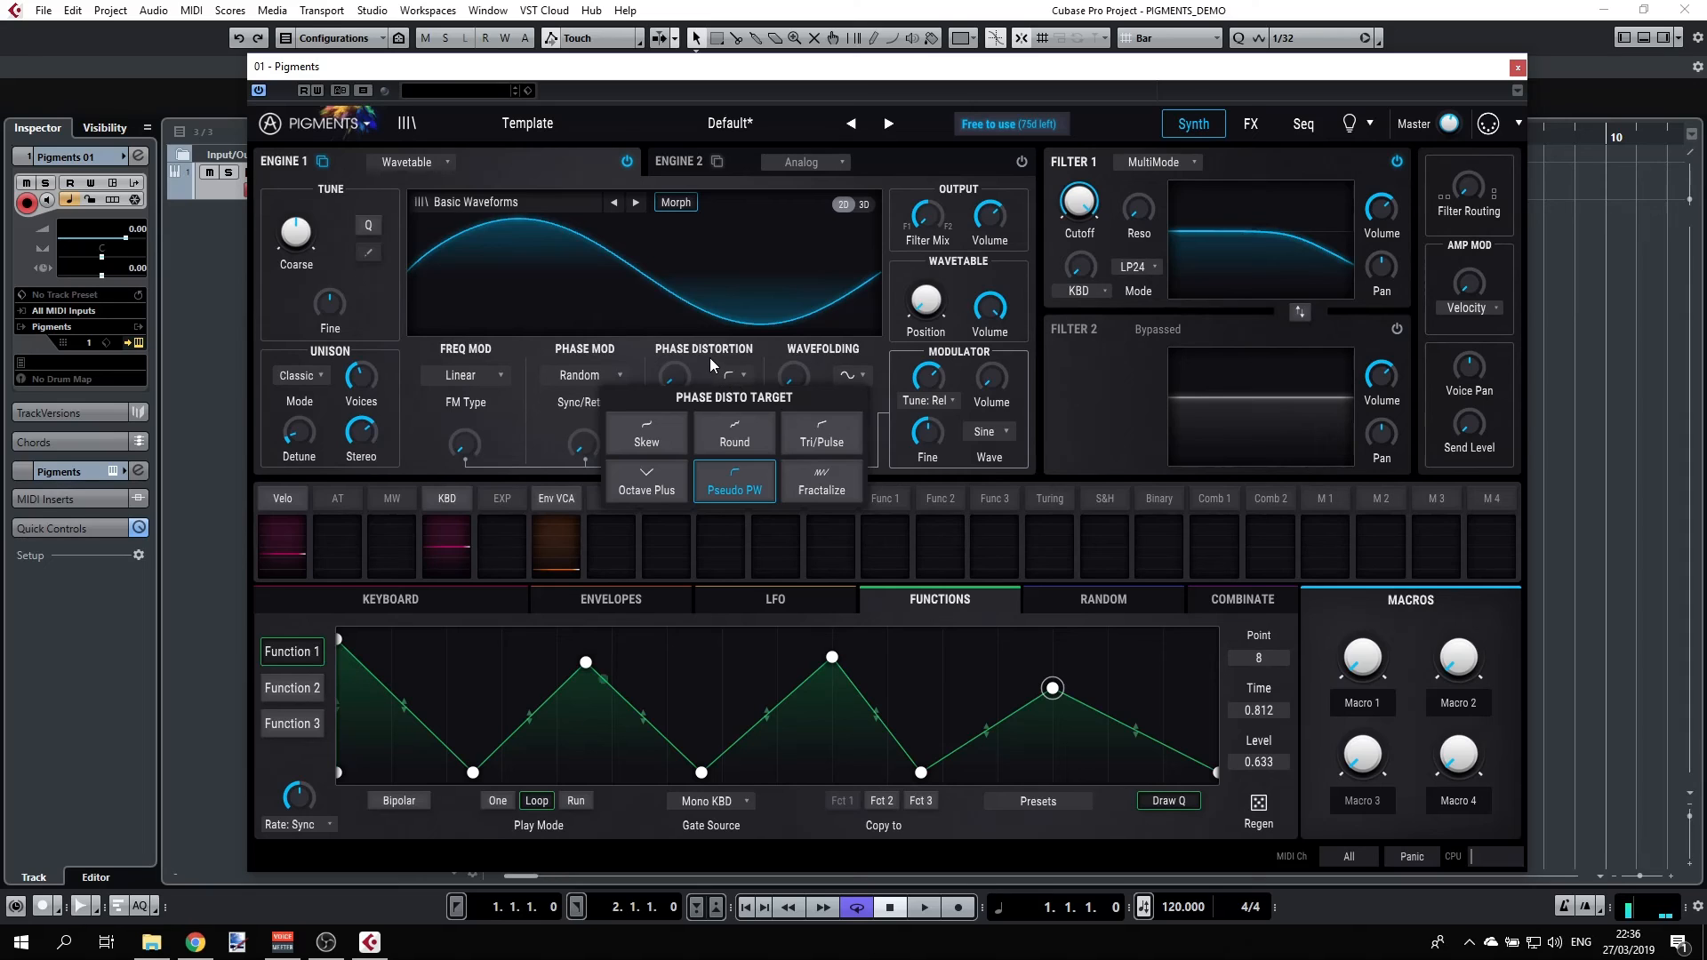
left_click(710, 358)
mouse_move(703, 450)
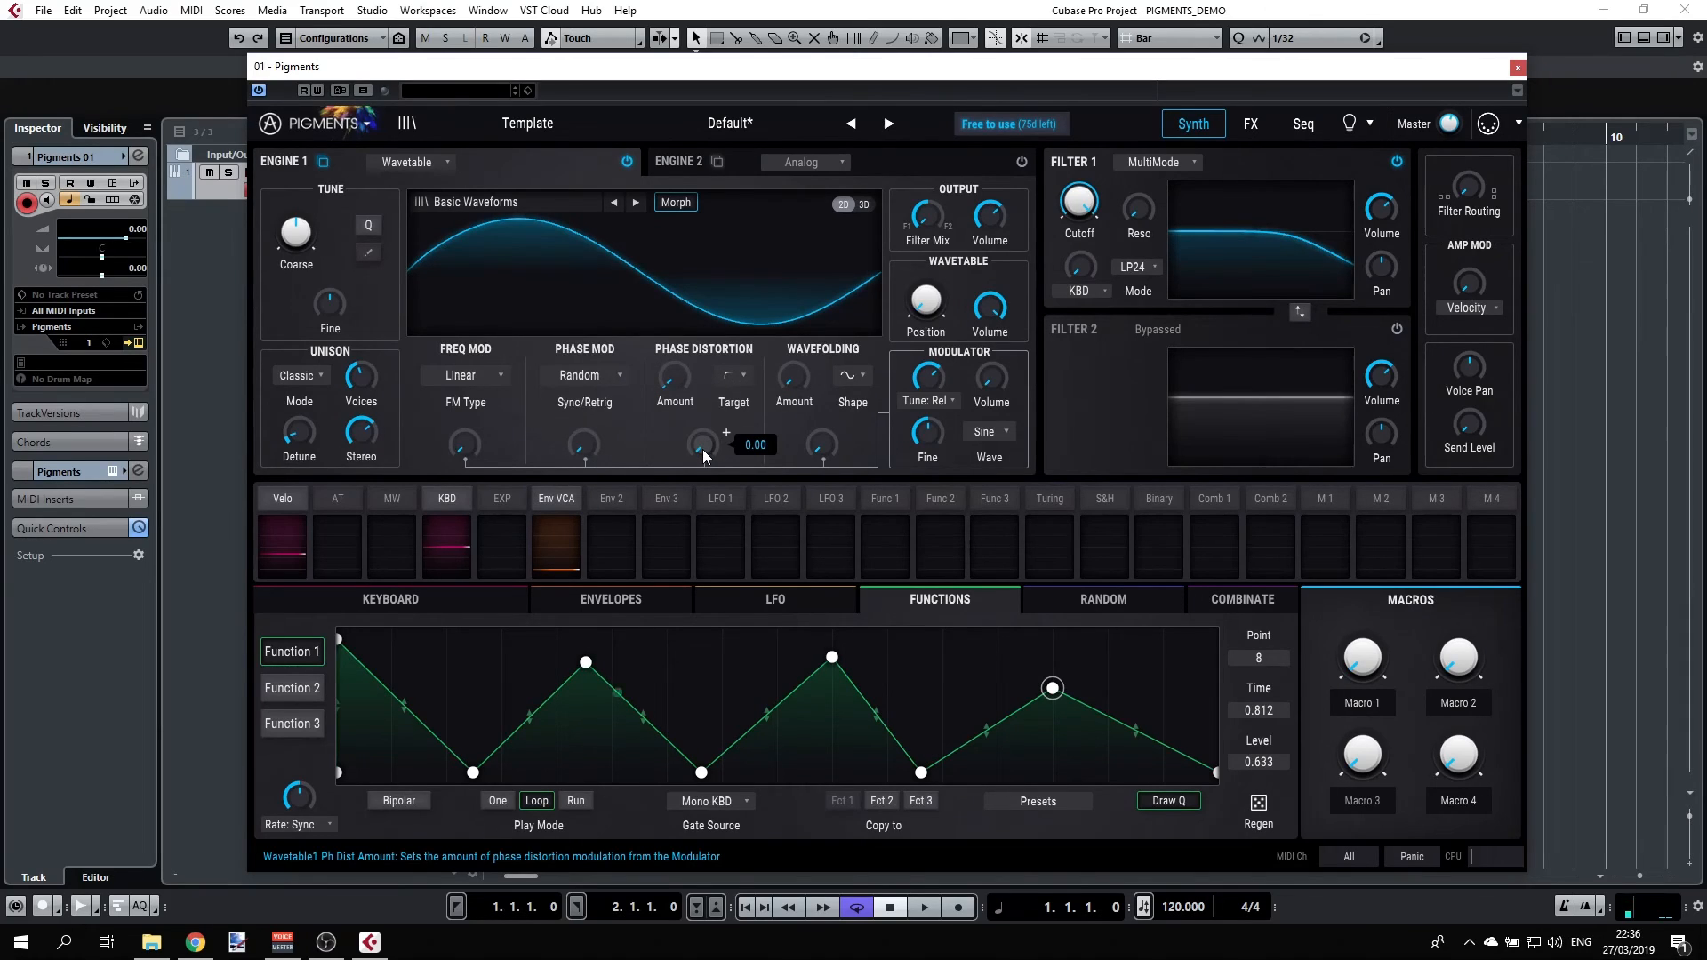
left_click_drag(702, 450, 697, 365)
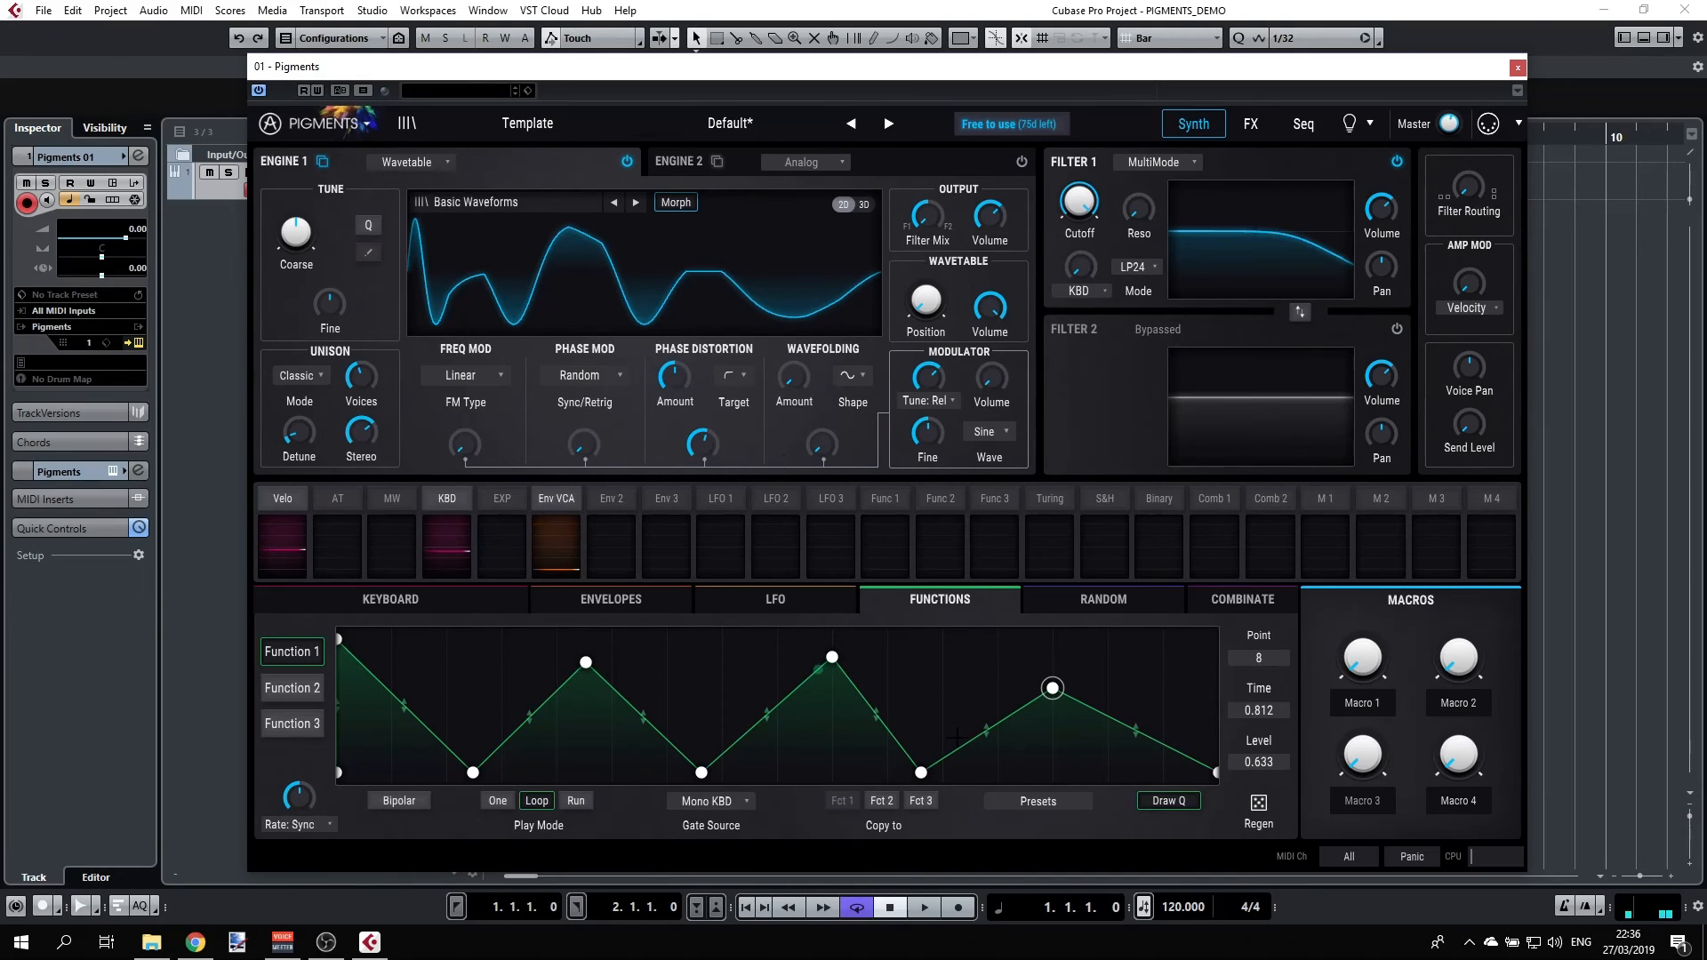
double_click(668, 371)
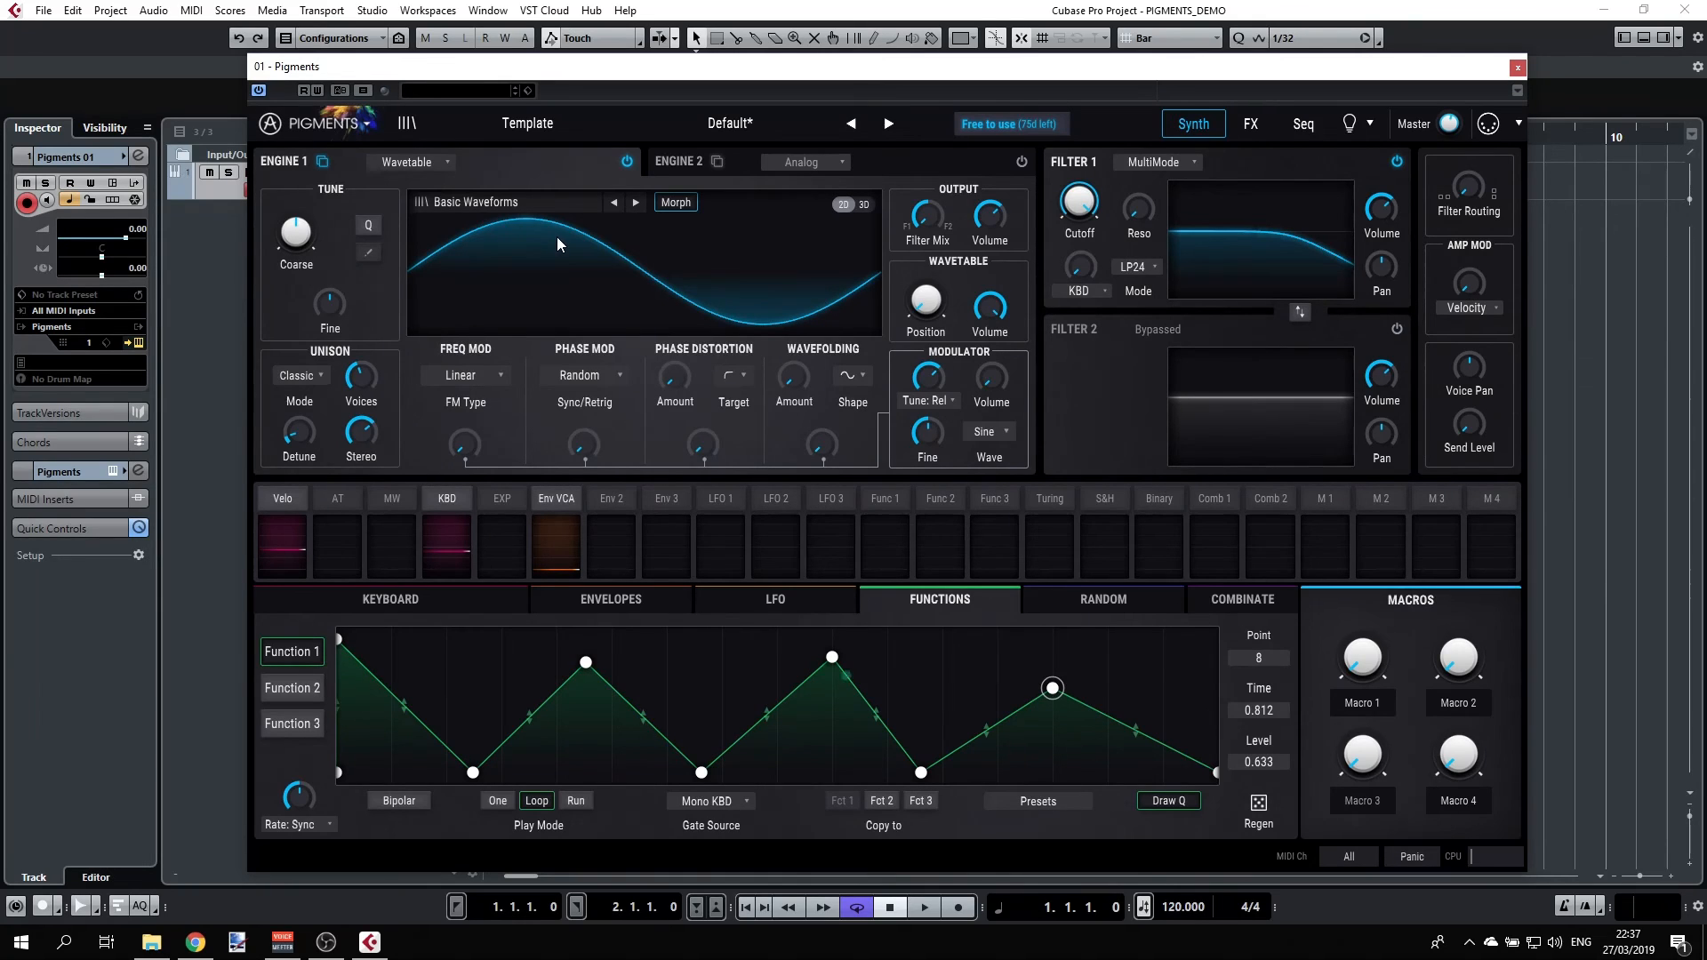
Vary the wavefolding amount with the first fold shape, and switch to fold shape 2 with a strongly raised amount
mouse_move(792, 374)
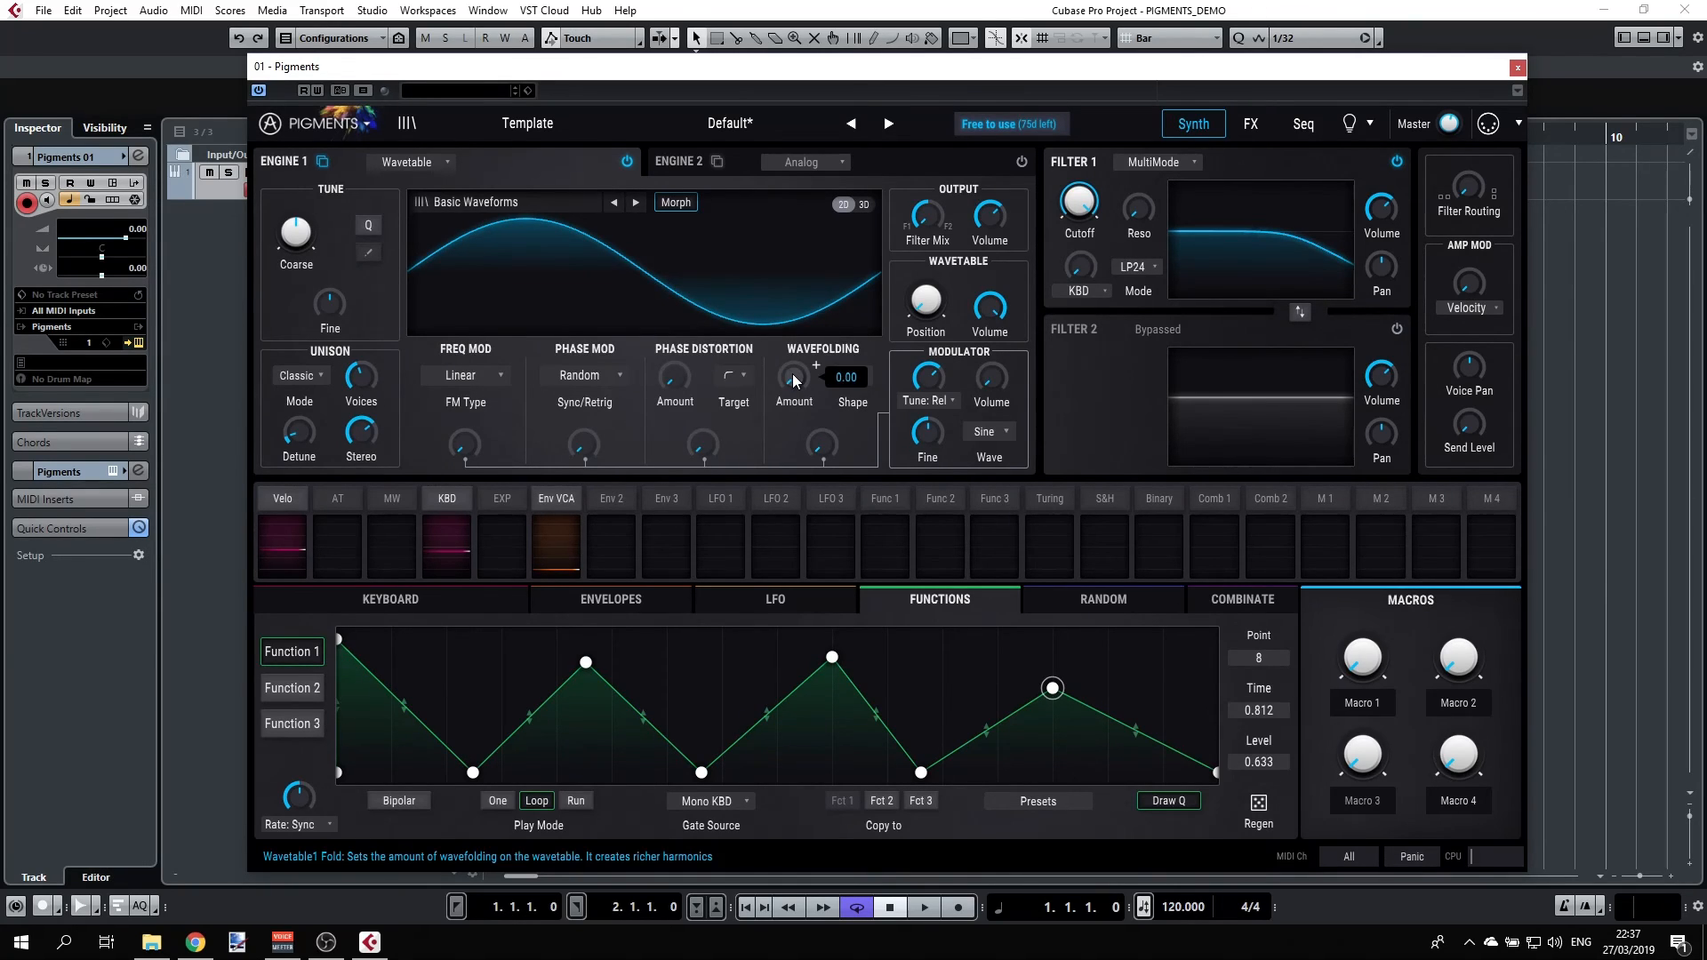
mouse_move(792, 377)
left_mouse_down()
mouse_move(792, 267)
mouse_move(798, 388)
left_mouse_up()
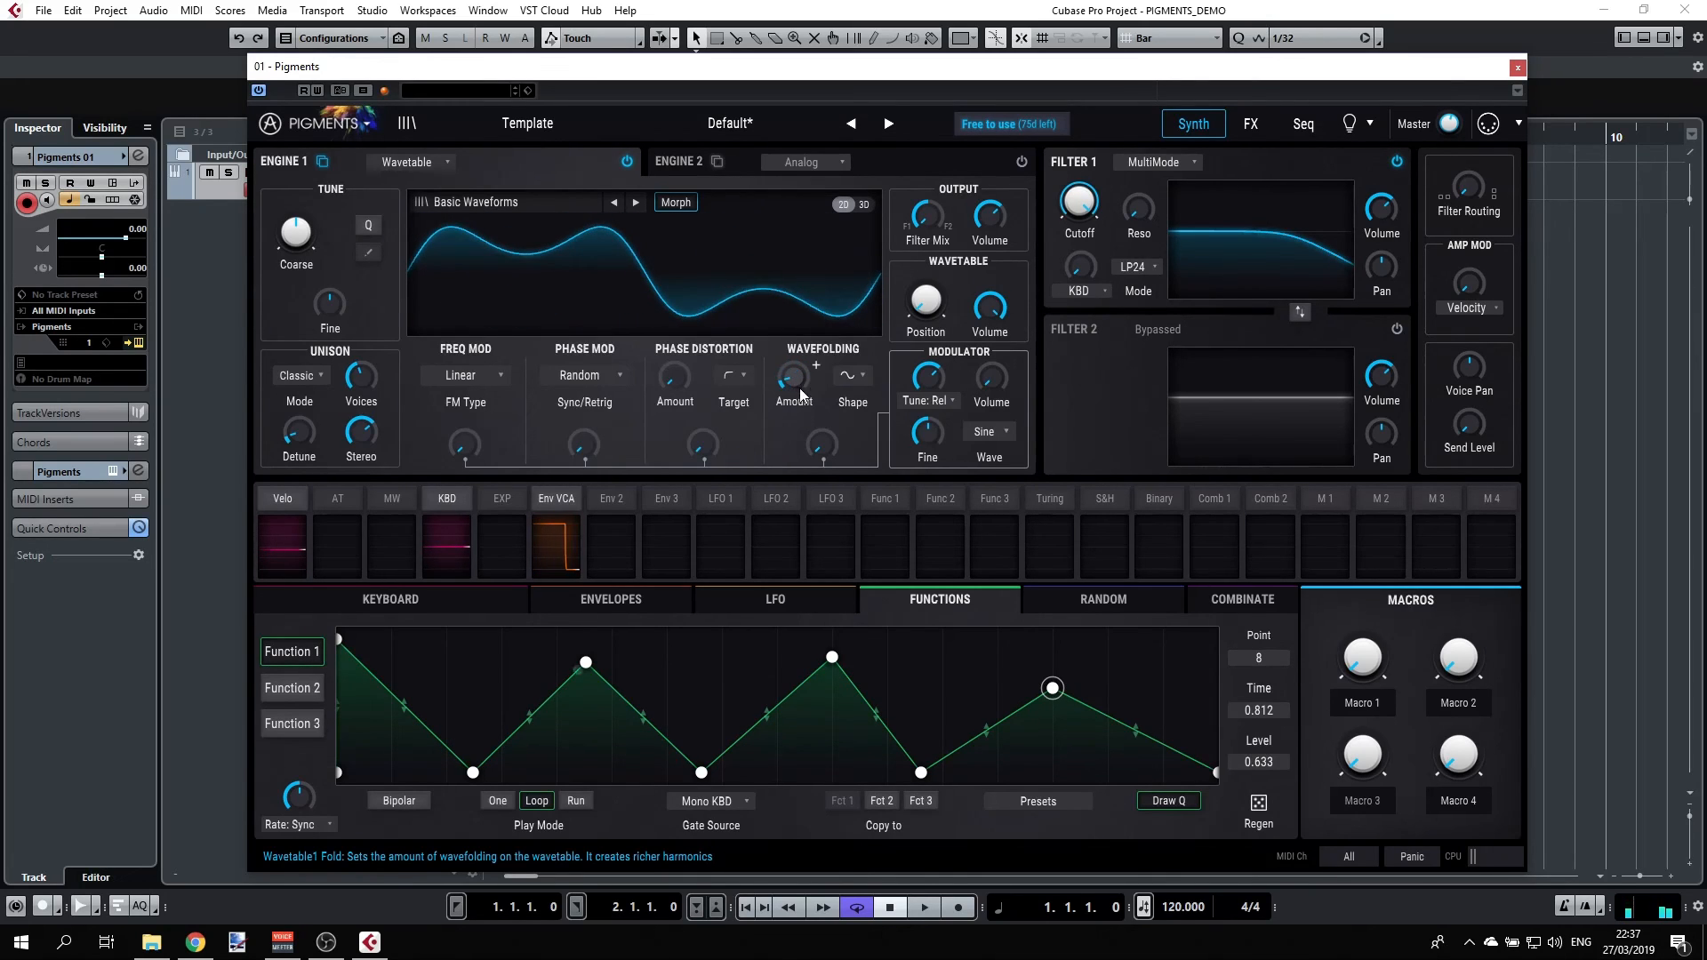
left_click(855, 374)
left_click(854, 425)
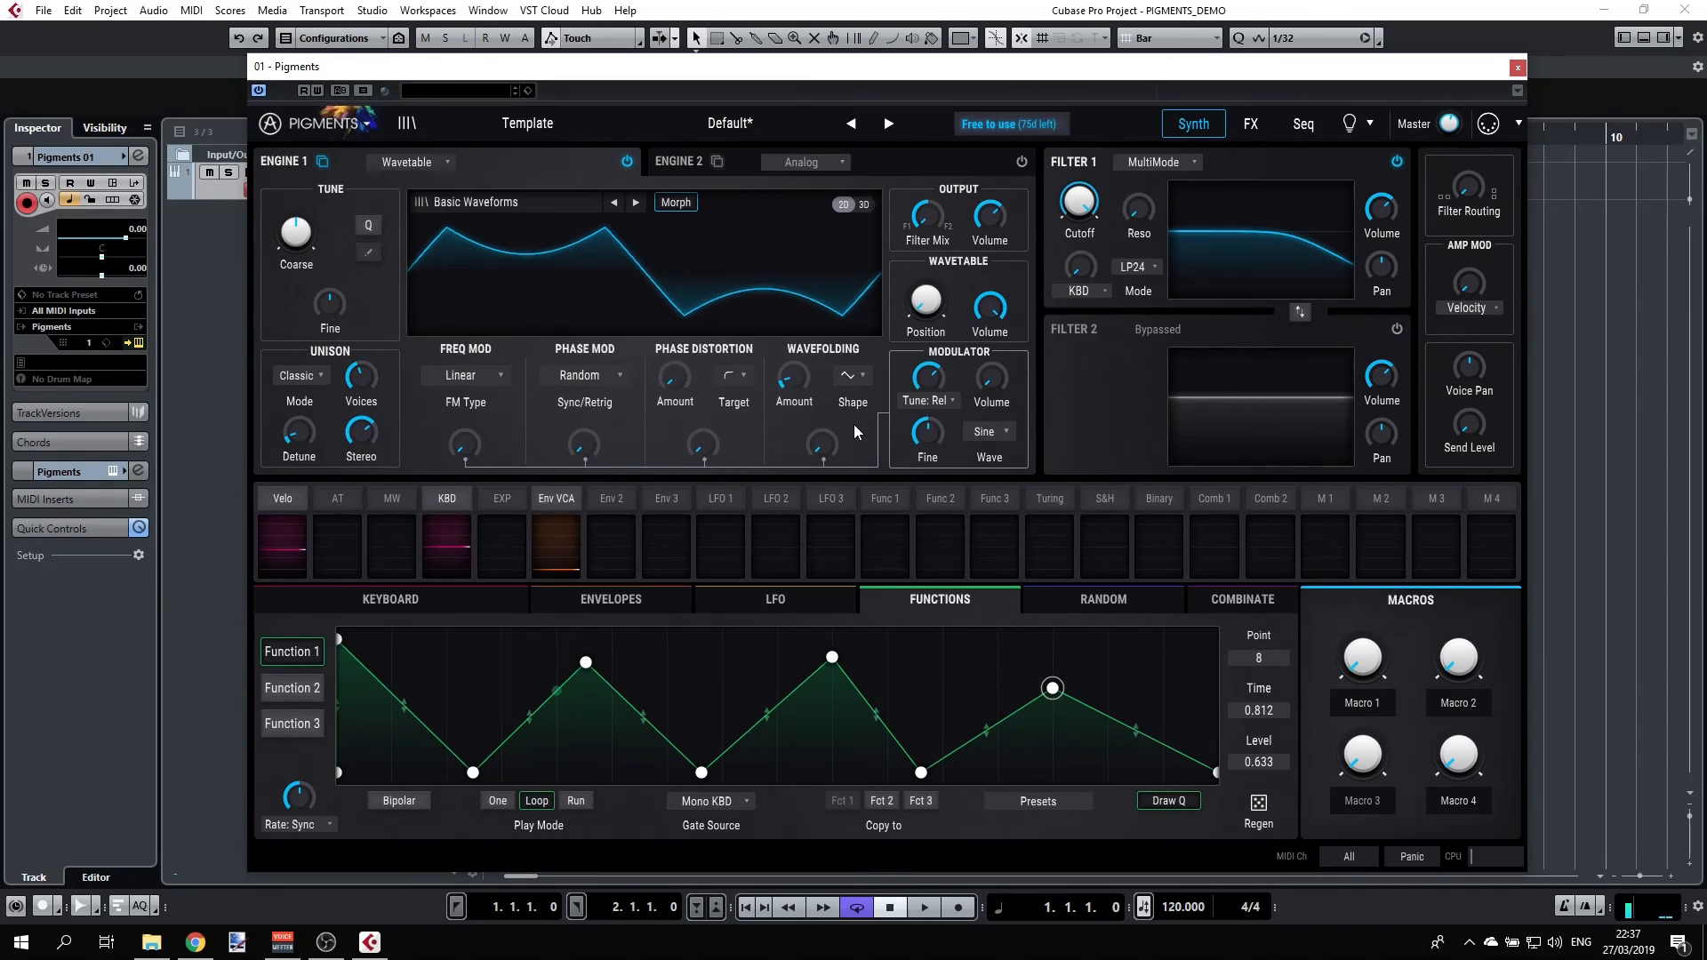
left_click_drag(794, 391, 829, 389)
Set the wavefolding shape to 3 and vary the wavefolding amount, ending at a higher setting
left_click(845, 376)
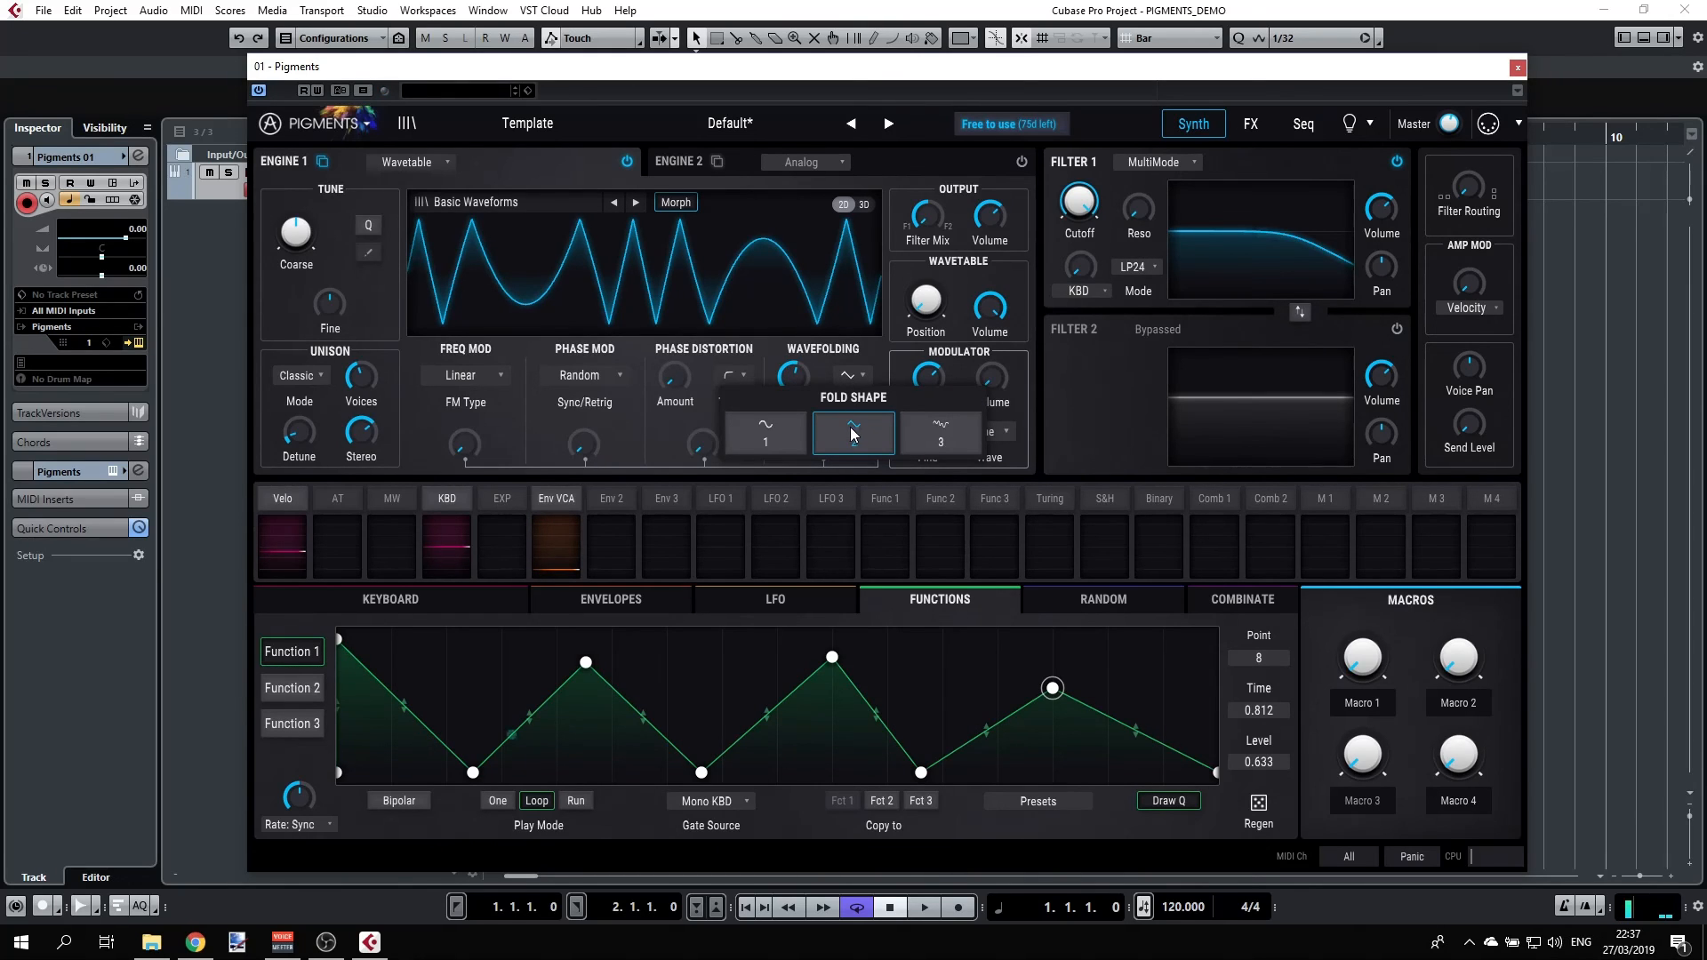
left_click(915, 425)
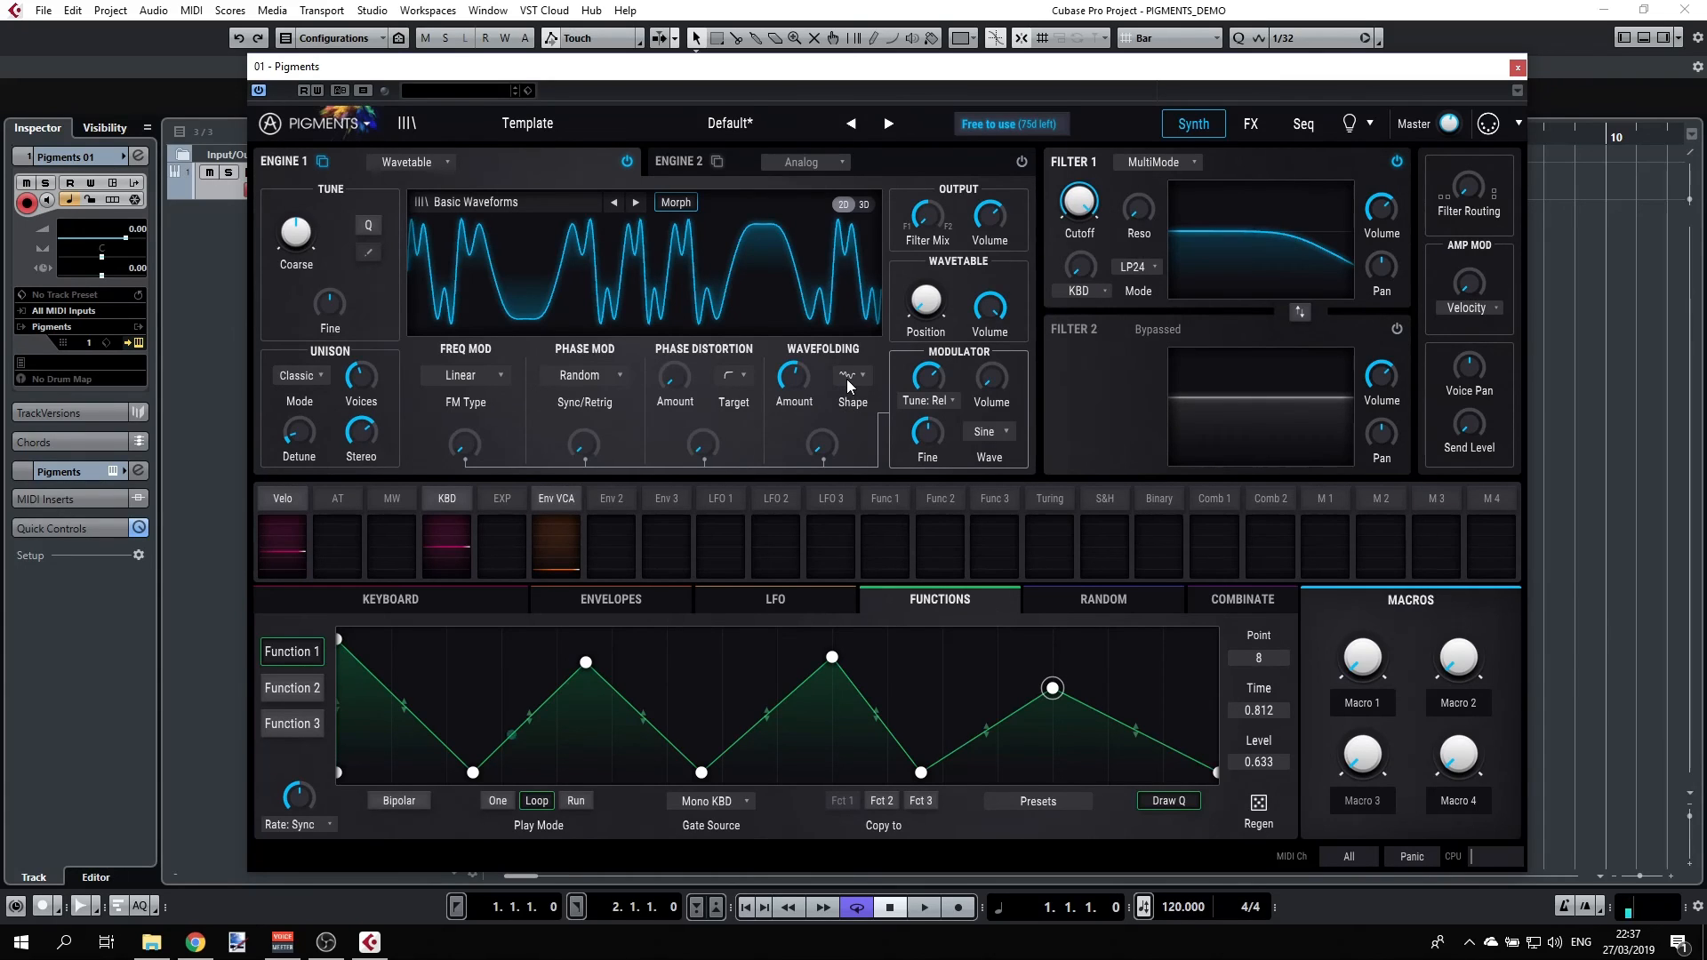
left_click_drag(811, 370, 794, 397)
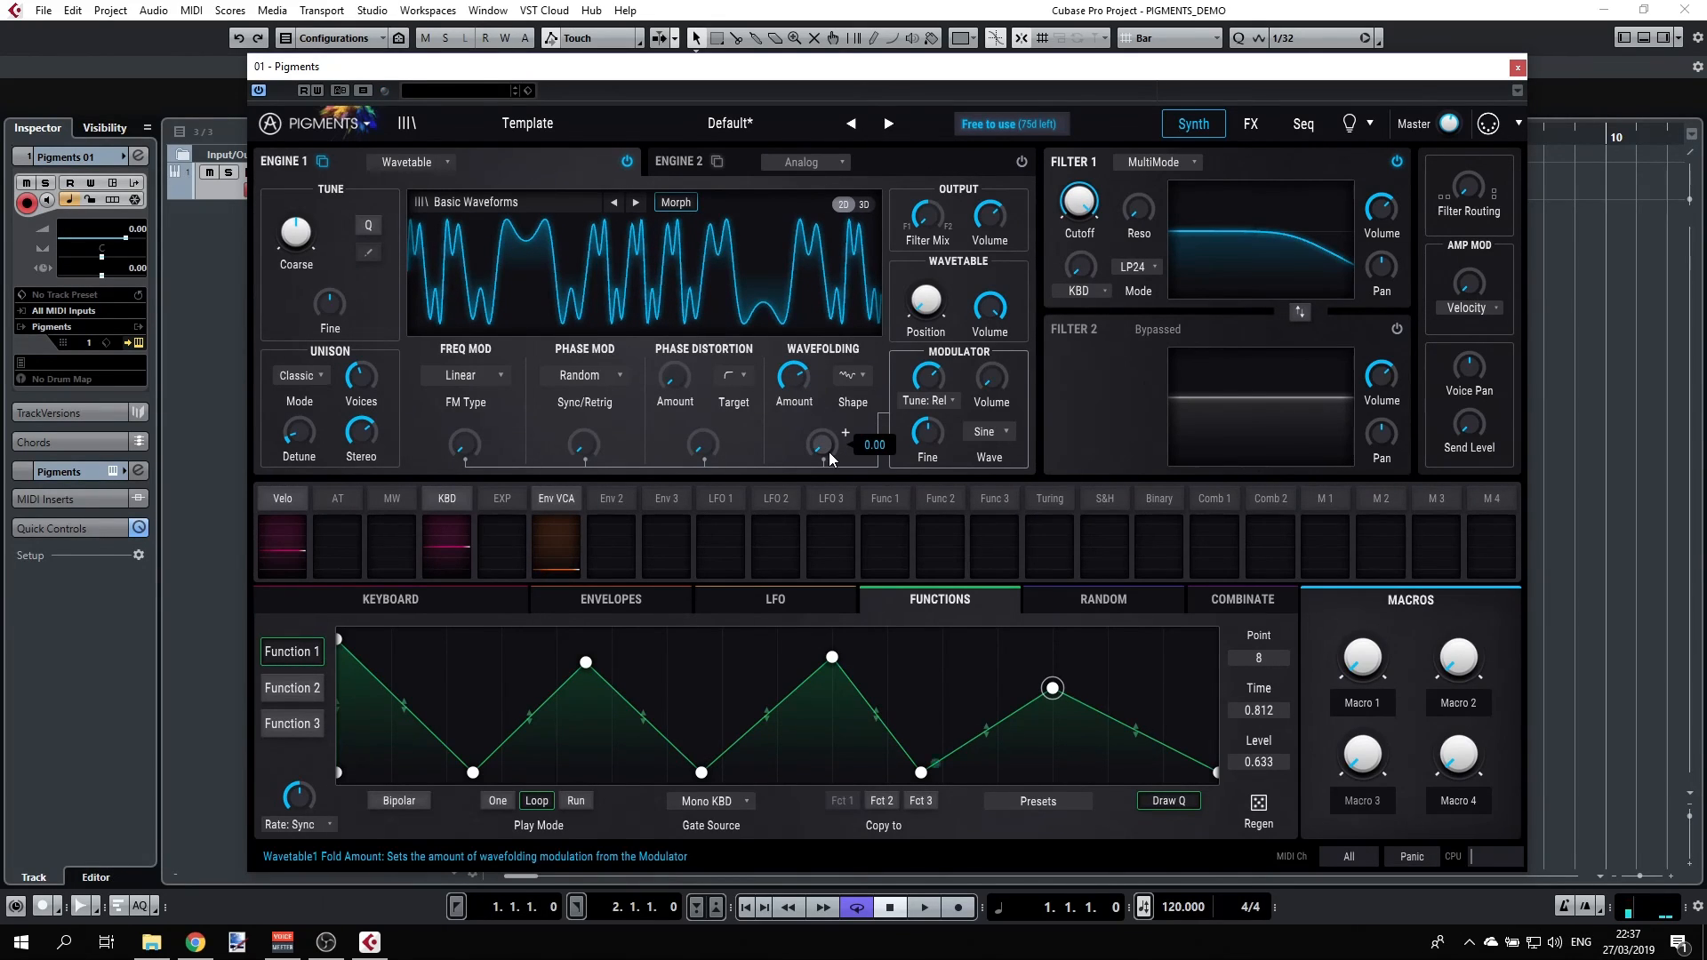
Vary the wavefolding modulation amount from the modulator, ending at 0.012
mouse_move(828, 451)
left_mouse_down()
mouse_move(829, 391)
mouse_move(828, 452)
left_mouse_up()
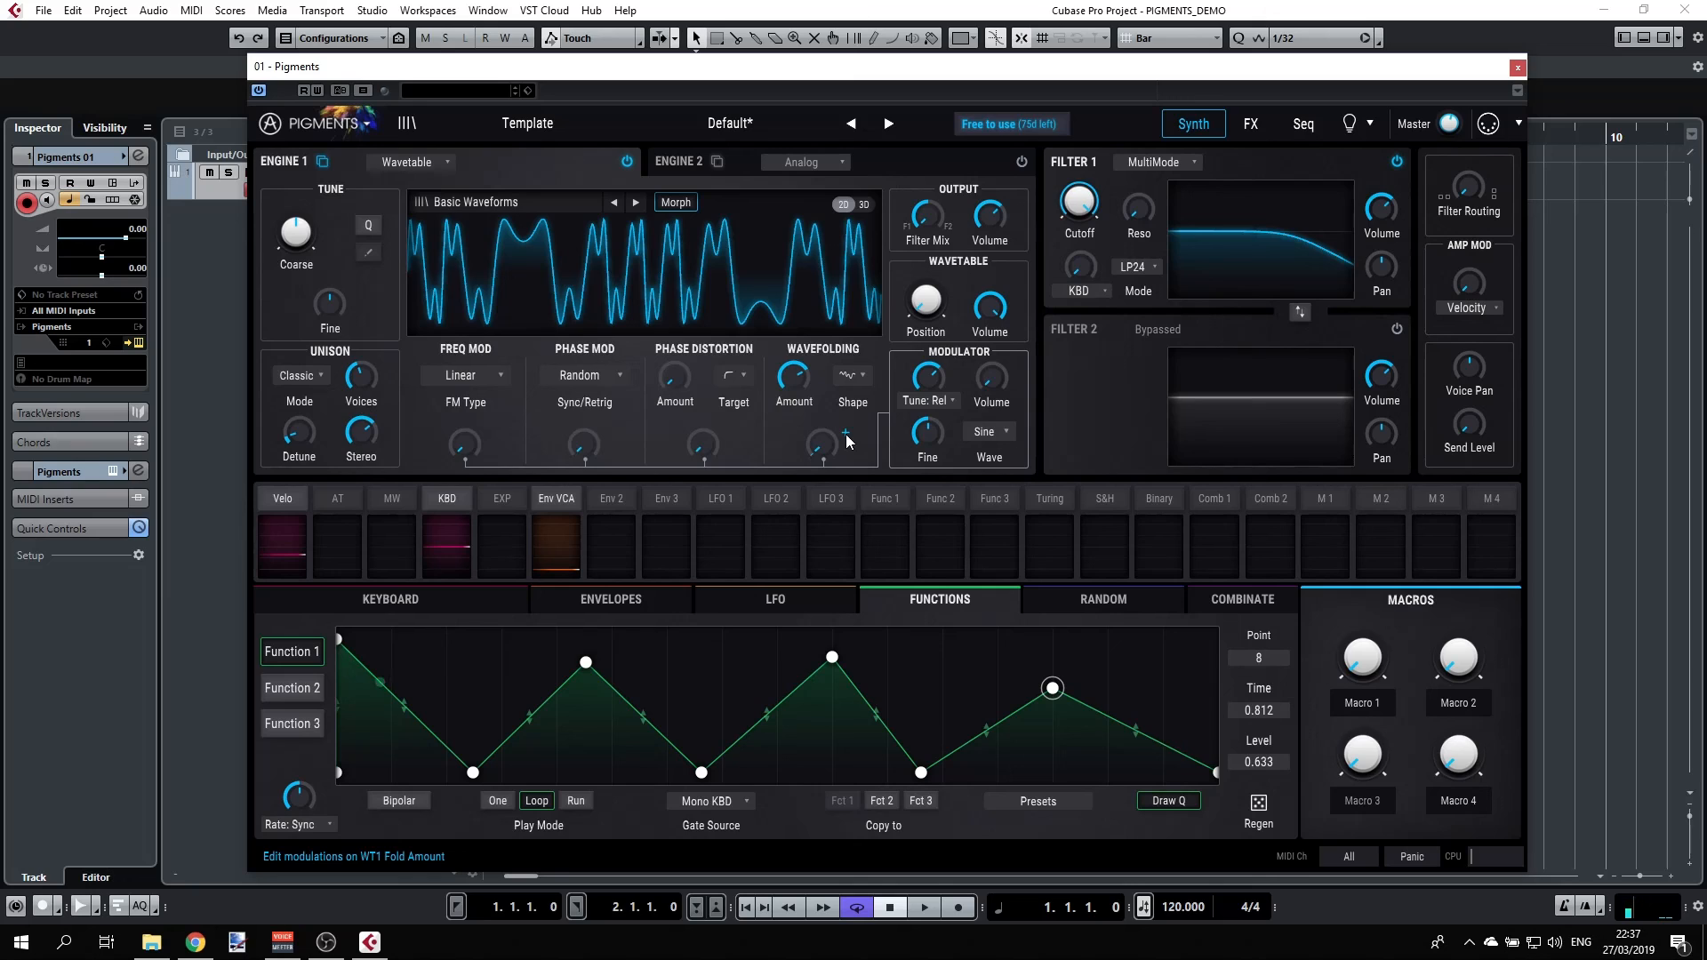
mouse_move(827, 449)
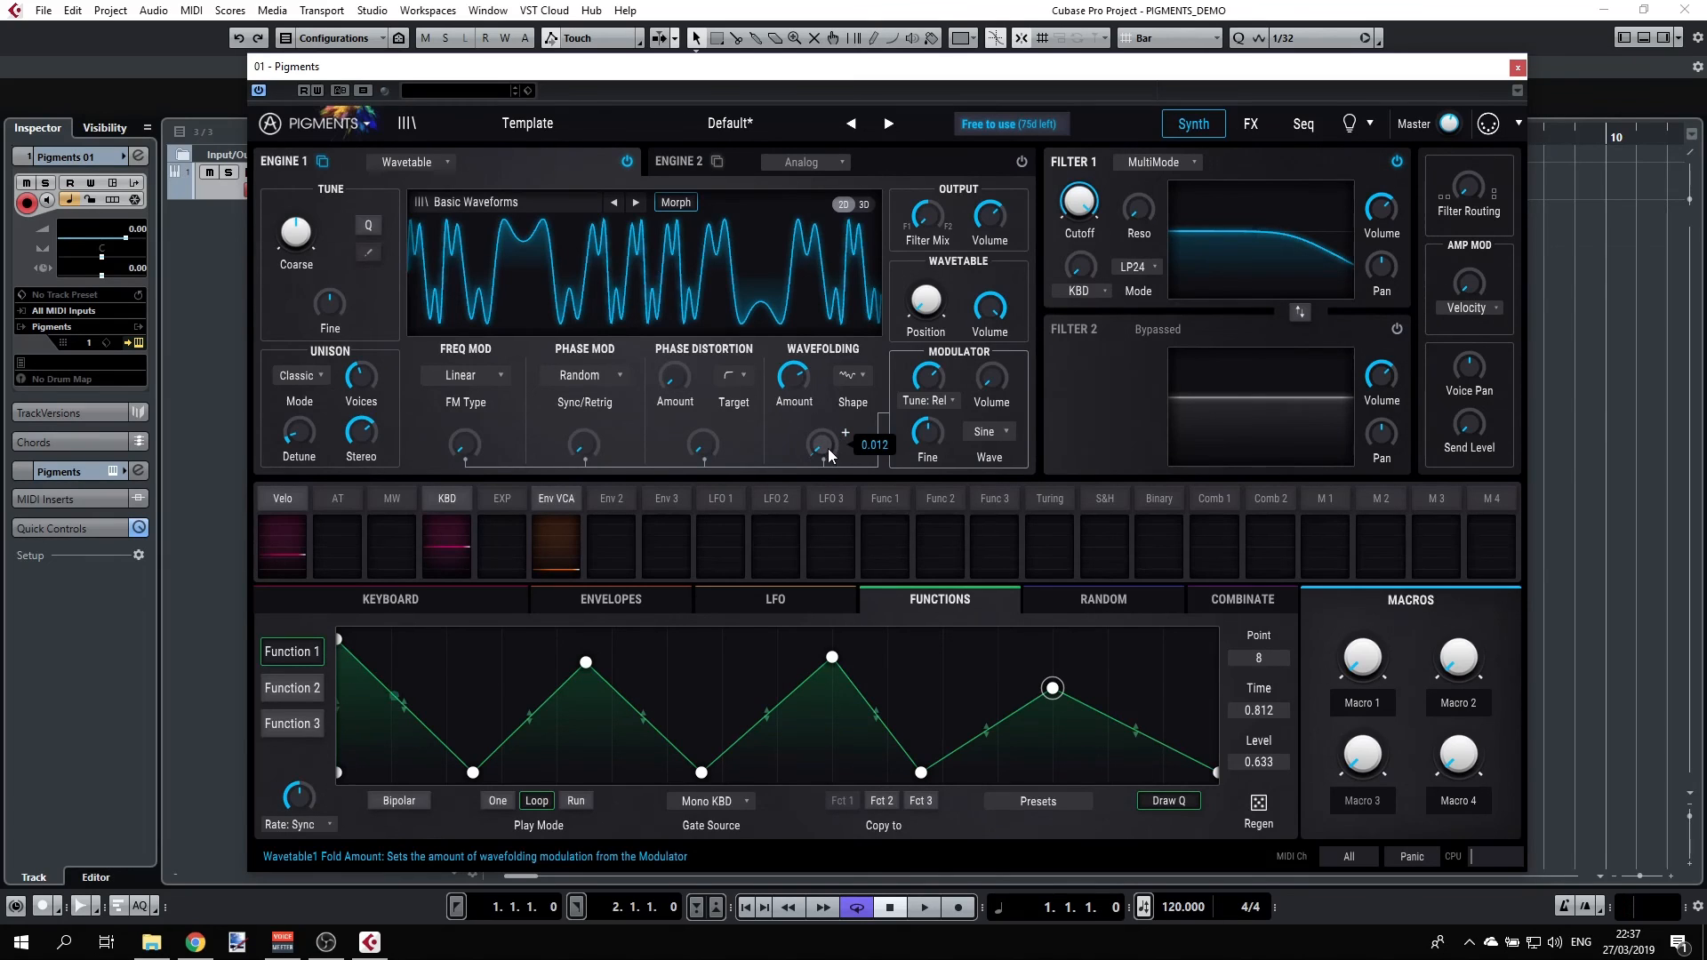
mouse_move(563, 448)
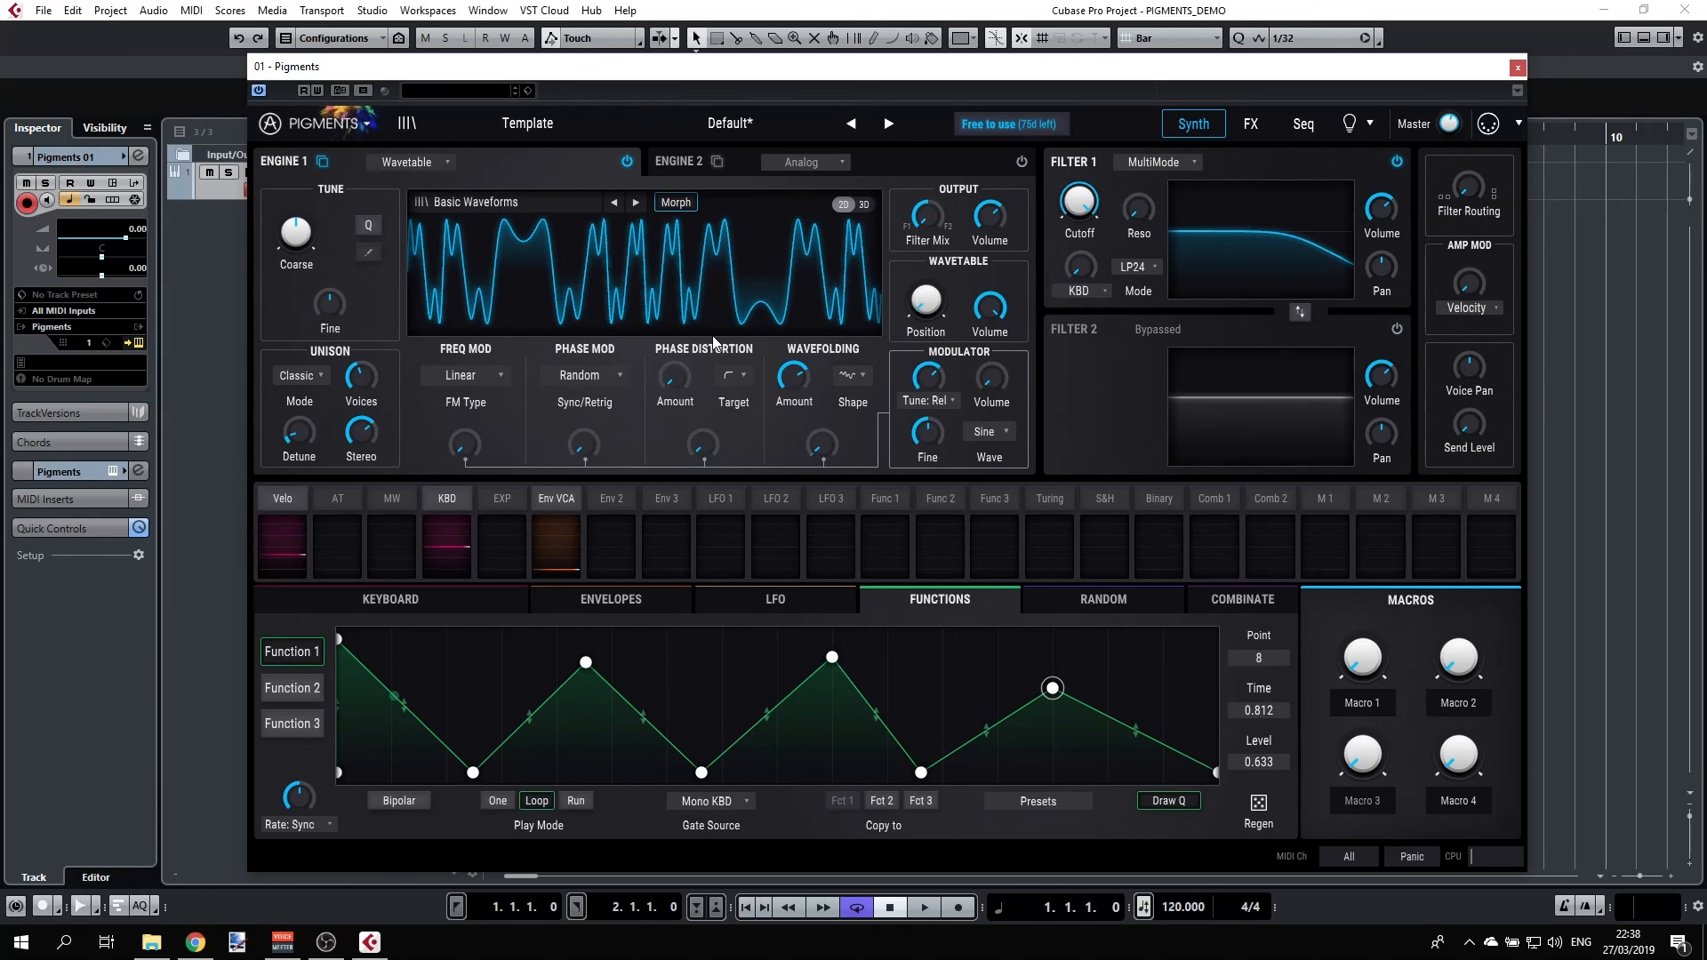
Shift Engine 1's filter mix toward Filter 2 and return it to Filter 1
mouse_move(930, 228)
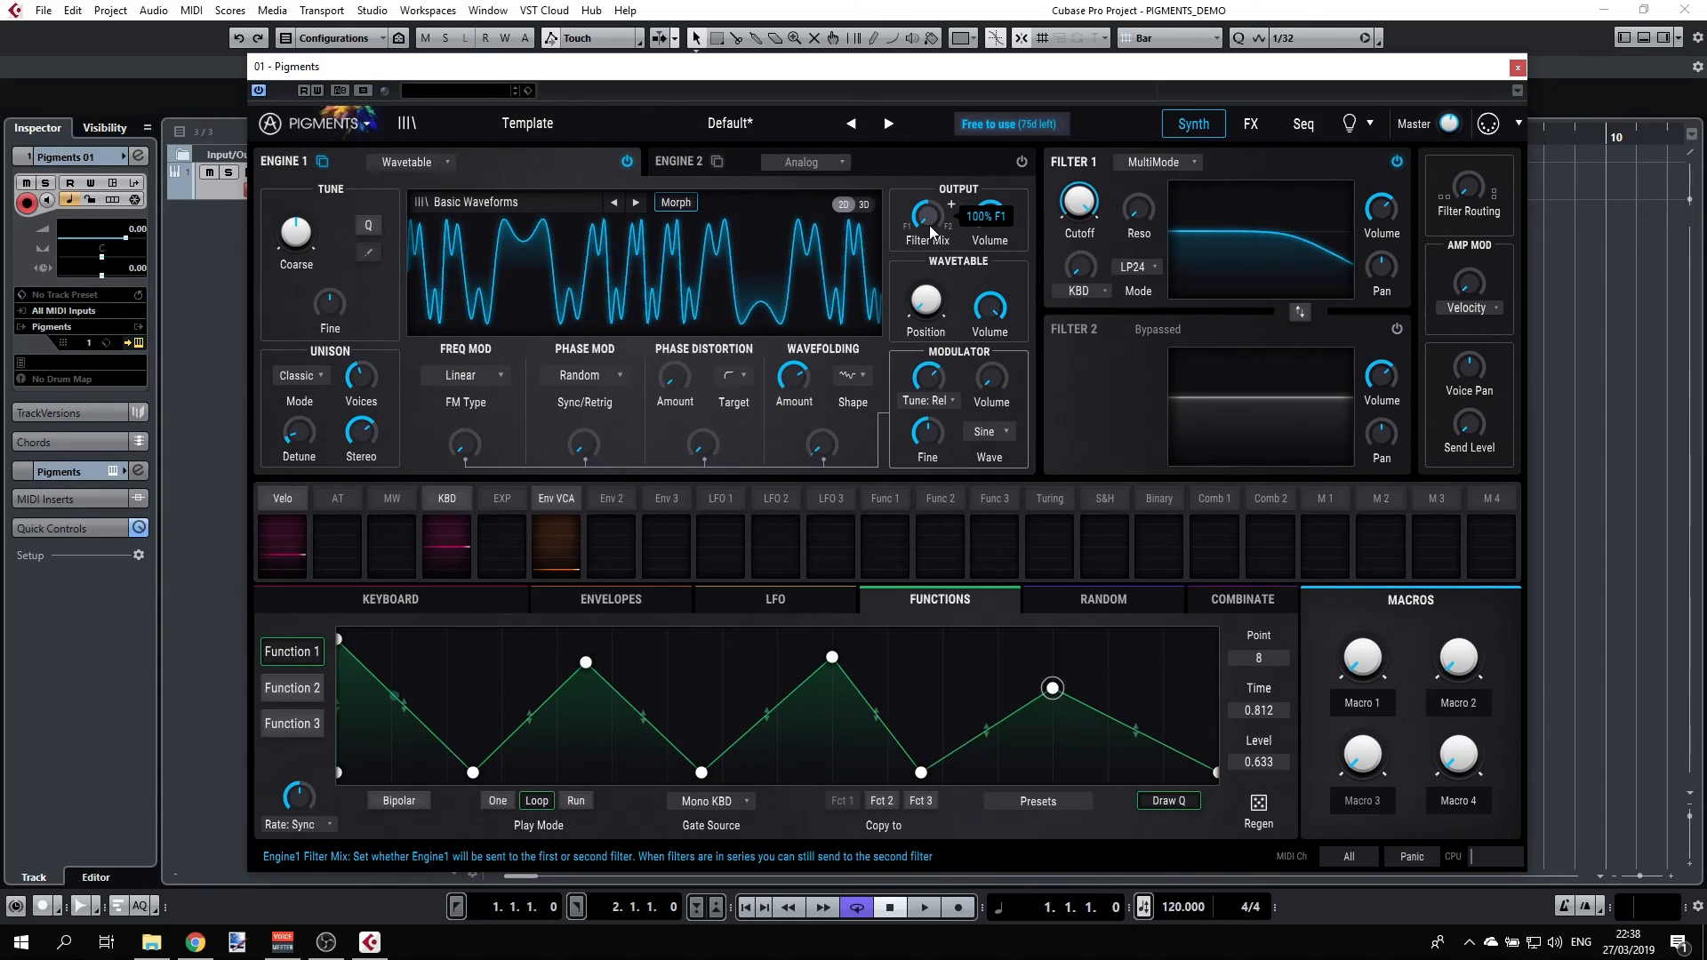
mouse_move(1084, 197)
left_click_drag(929, 215, 928, 98)
mouse_move(929, 215)
left_mouse_down()
mouse_move(928, 267)
mouse_move(926, 218)
left_mouse_up()
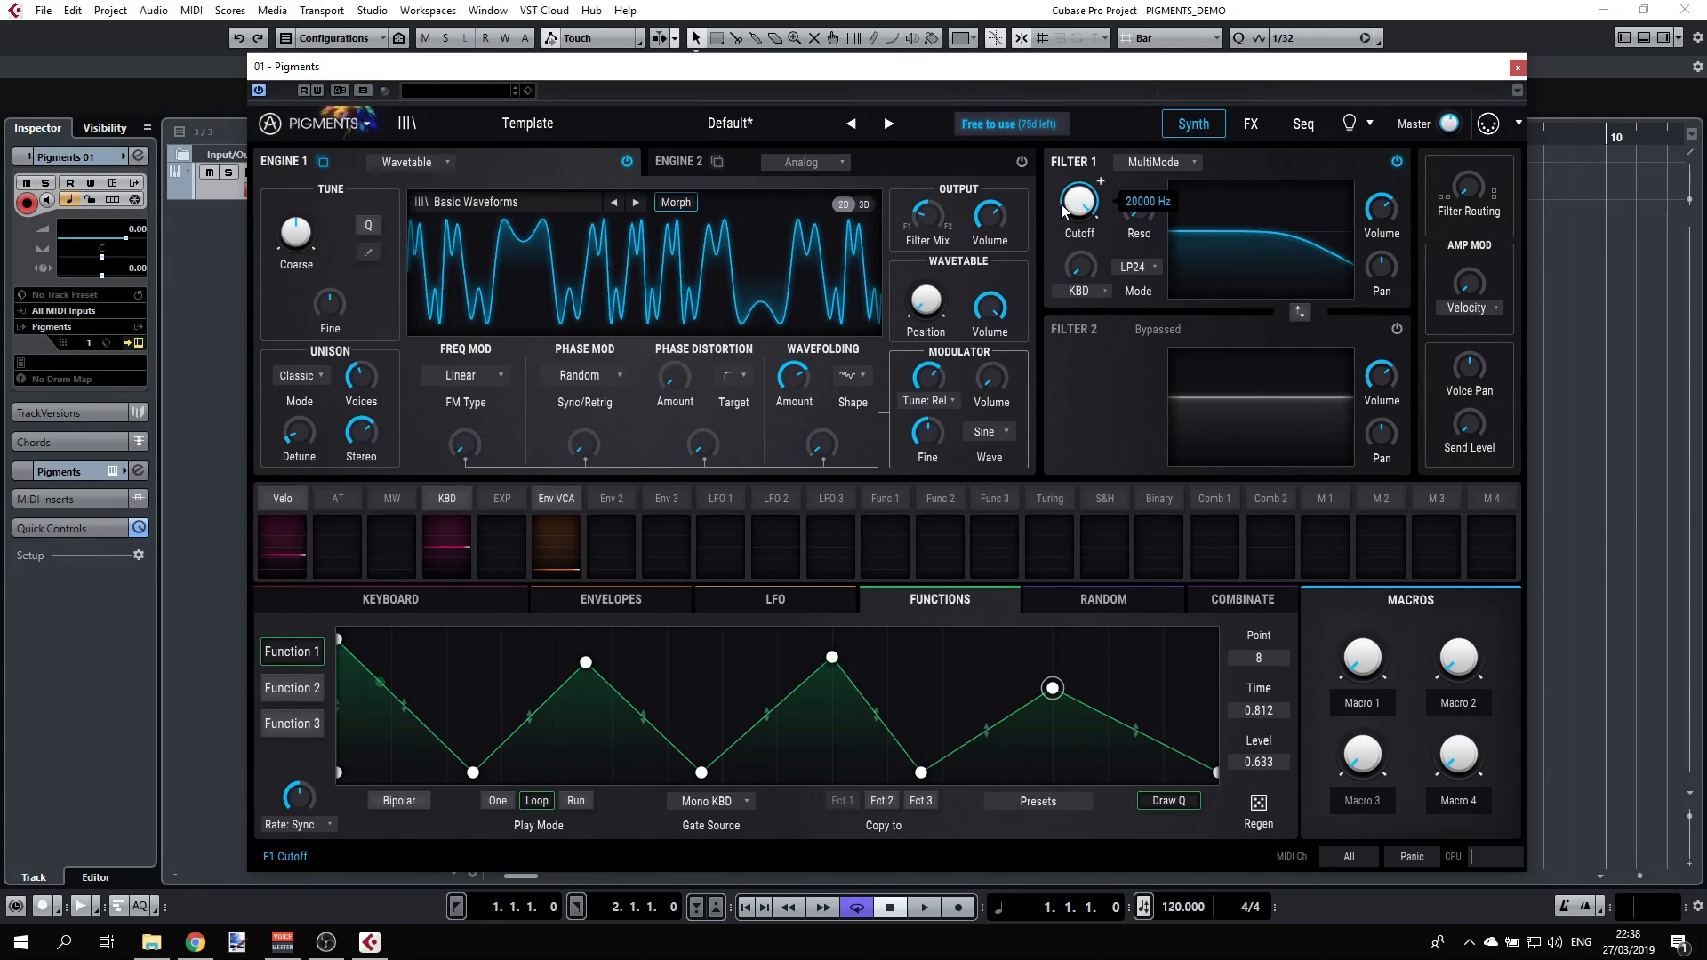